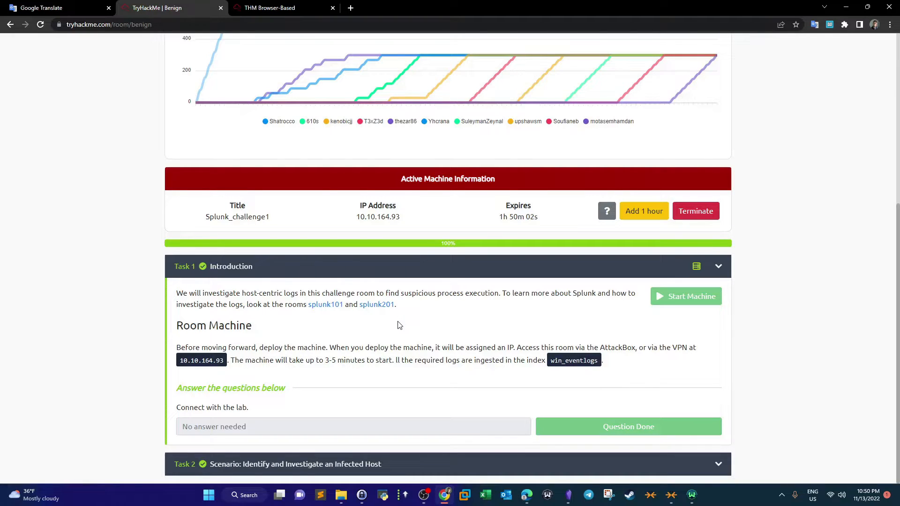
- Expand the Task 2 scenario section of the Benign room
scroll(399, 325, up, 6)
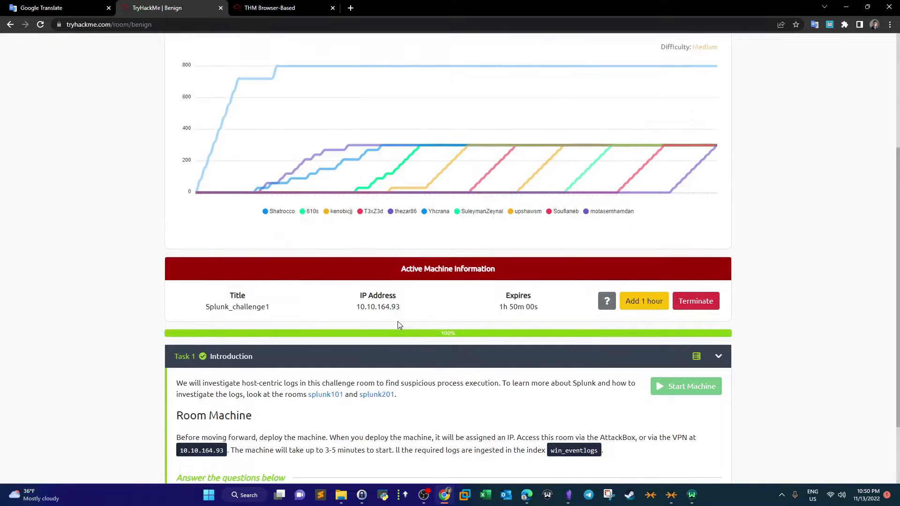
scroll(398, 325, down, 6)
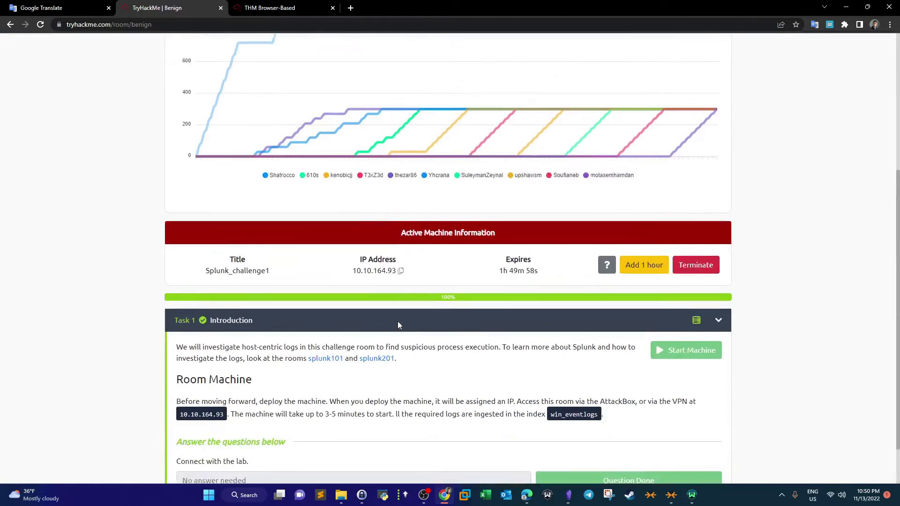
click(311, 470)
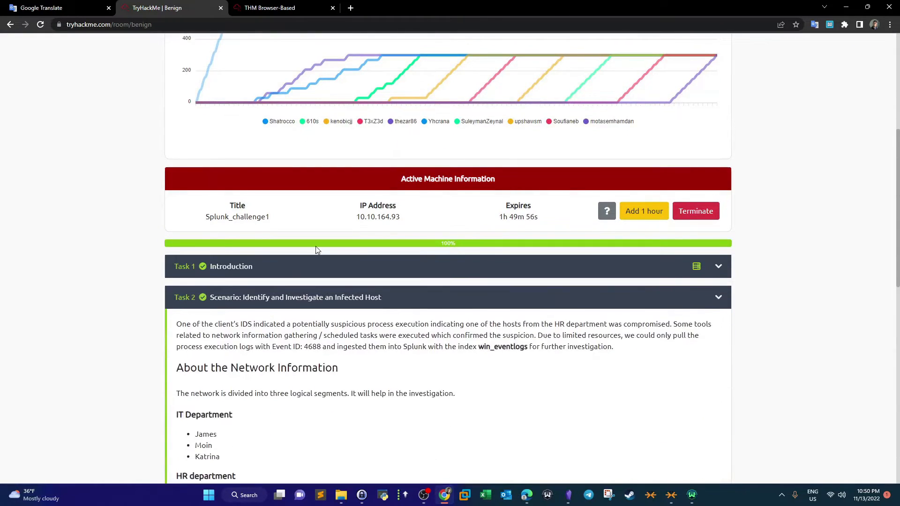
scroll(315, 249, down, 4)
scroll(374, 253, up, 1)
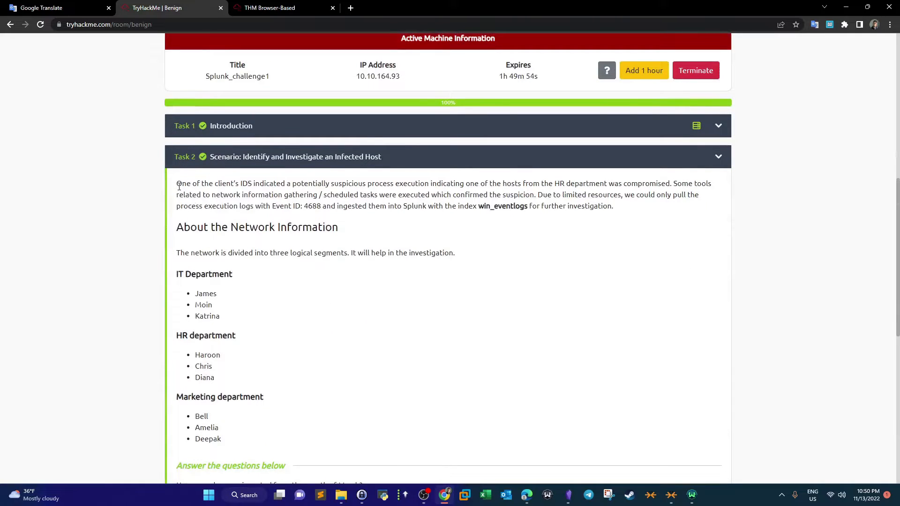
- Read the scenario's opening sentence about the compromised HR department host, highlighting key phrases
drag(179, 187, 152, 179)
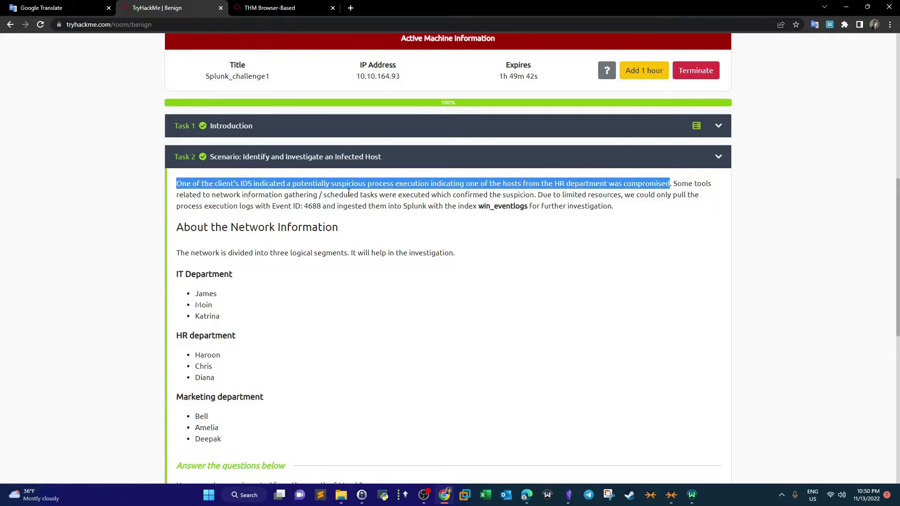
click(530, 187)
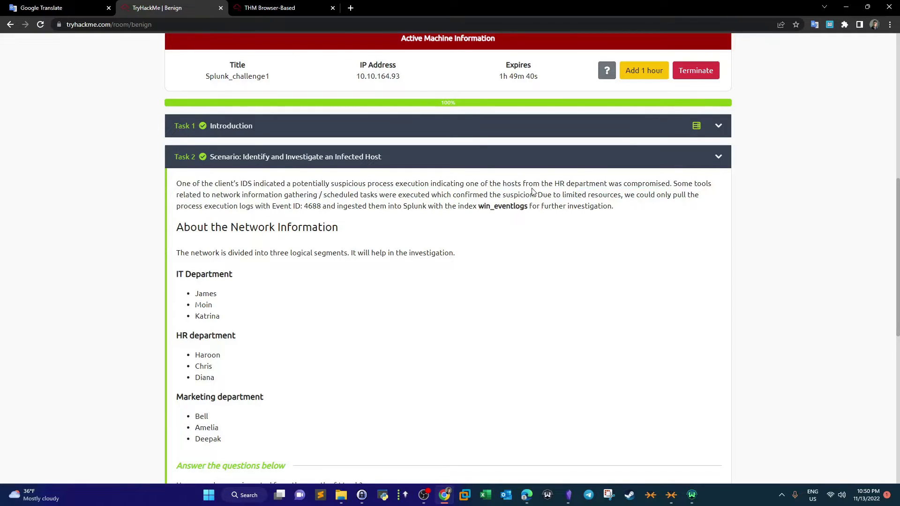
drag(555, 183, 592, 183)
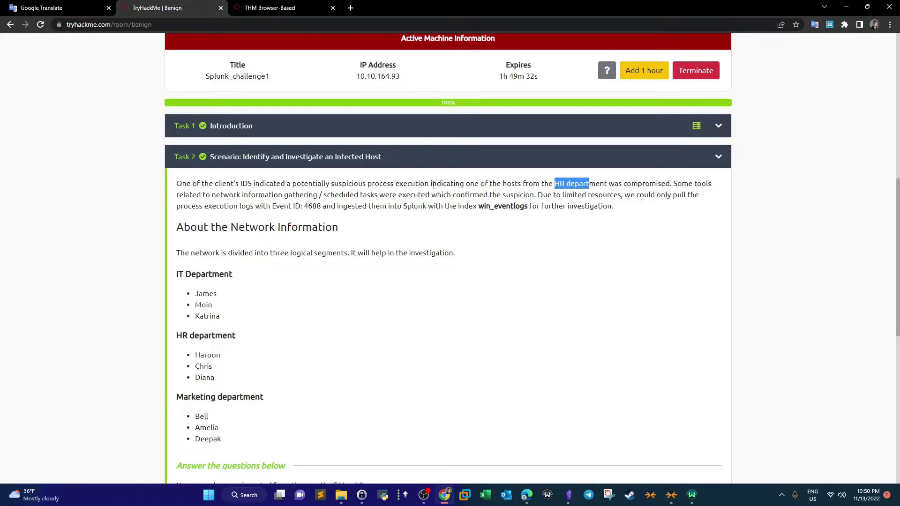
drag(332, 183, 393, 184)
click(394, 190)
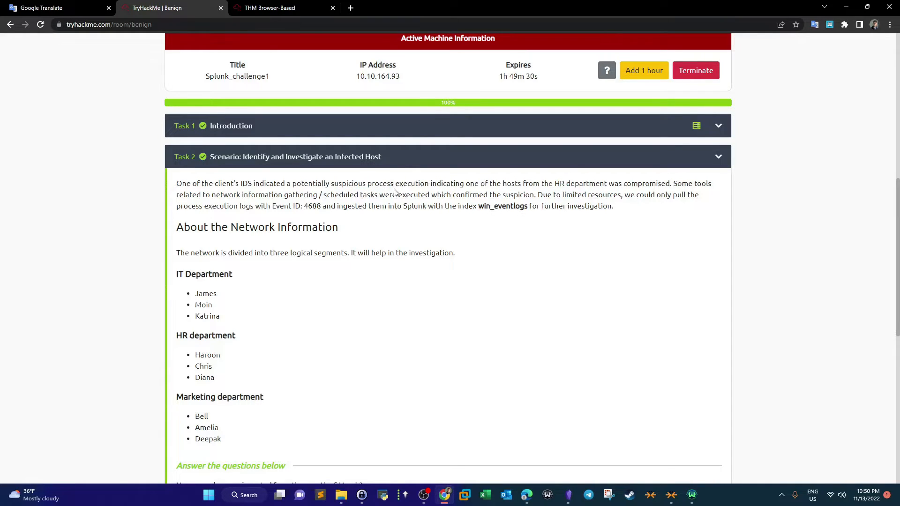
drag(239, 184, 254, 184)
click(424, 185)
drag(233, 183, 257, 186)
click(258, 190)
drag(664, 184, 187, 182)
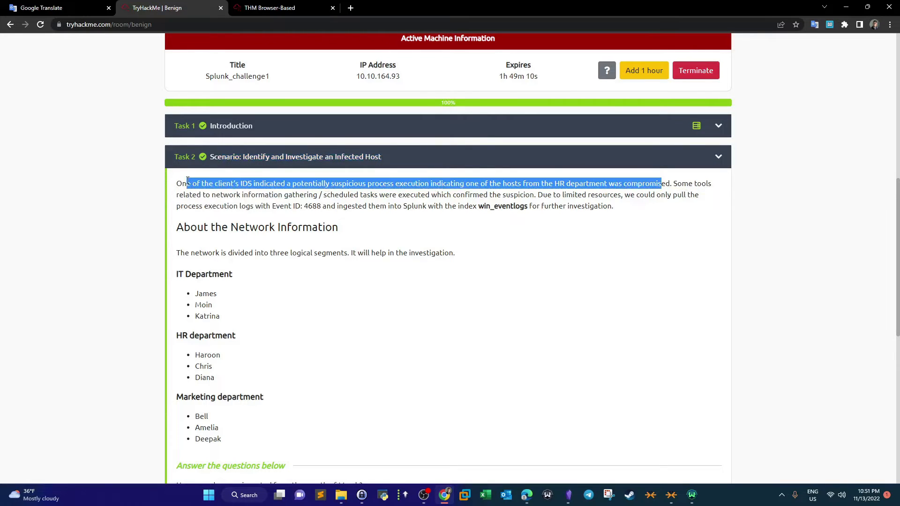
- Review the scheduled tasks, Event ID 4688 and win_eventlogs index details in the scenario paragraph
click(233, 180)
drag(708, 184, 694, 184)
drag(190, 195, 535, 198)
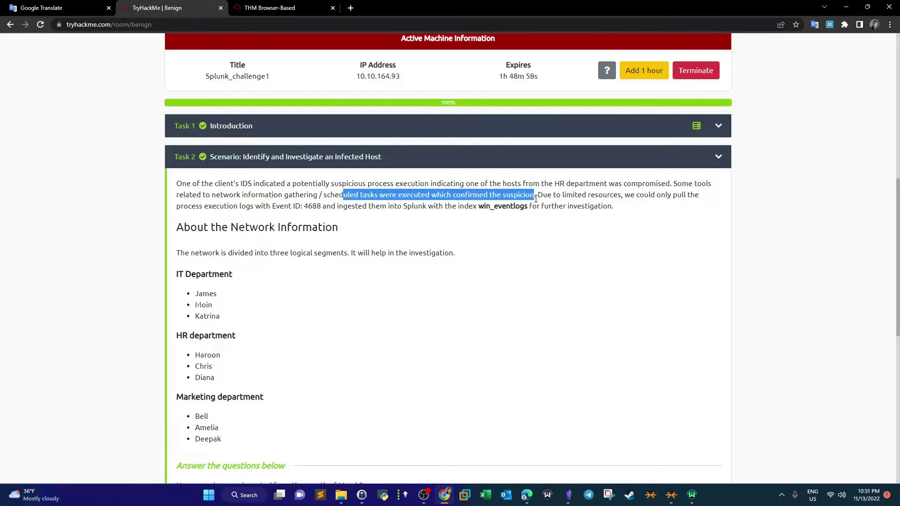
click(535, 199)
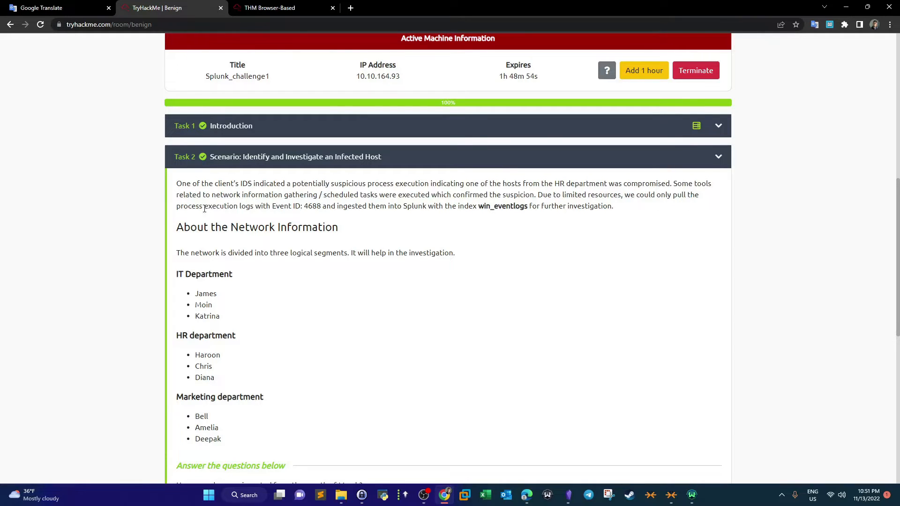
drag(211, 208, 294, 207)
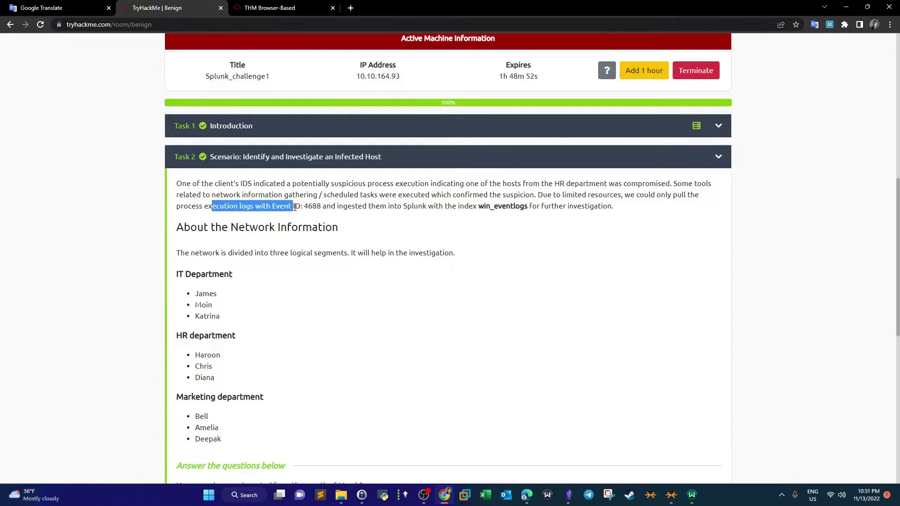
click(493, 219)
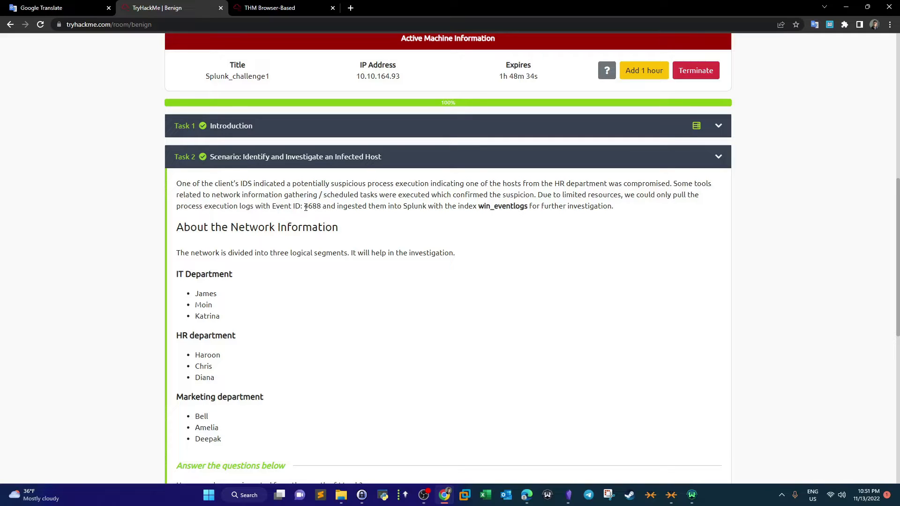
drag(305, 207, 309, 208)
drag(553, 184, 574, 192)
click(509, 241)
scroll(328, 253, down, 2)
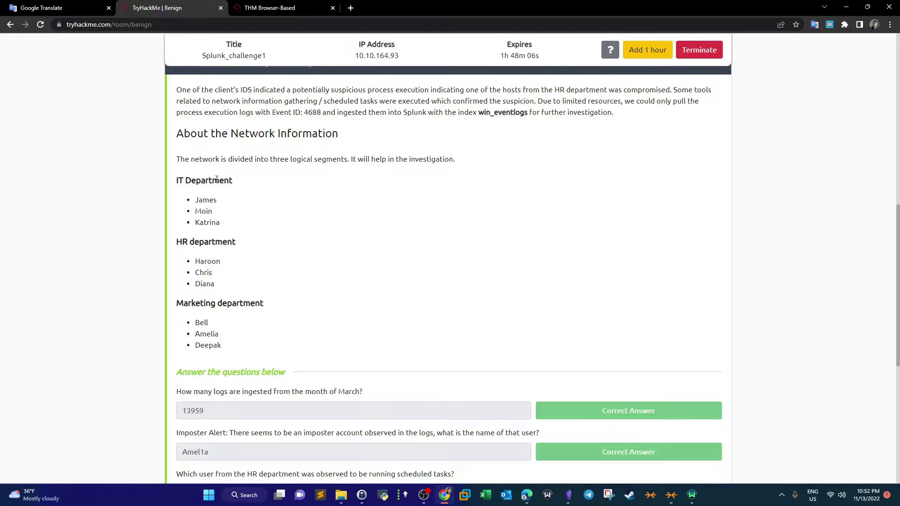
- Review the HR department user list in the network information
drag(232, 181, 207, 286)
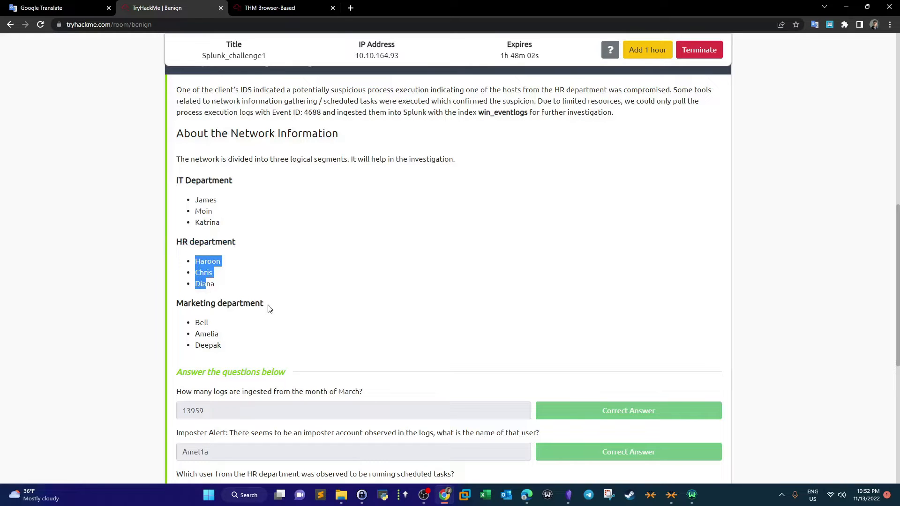
drag(269, 308, 183, 305)
click(183, 305)
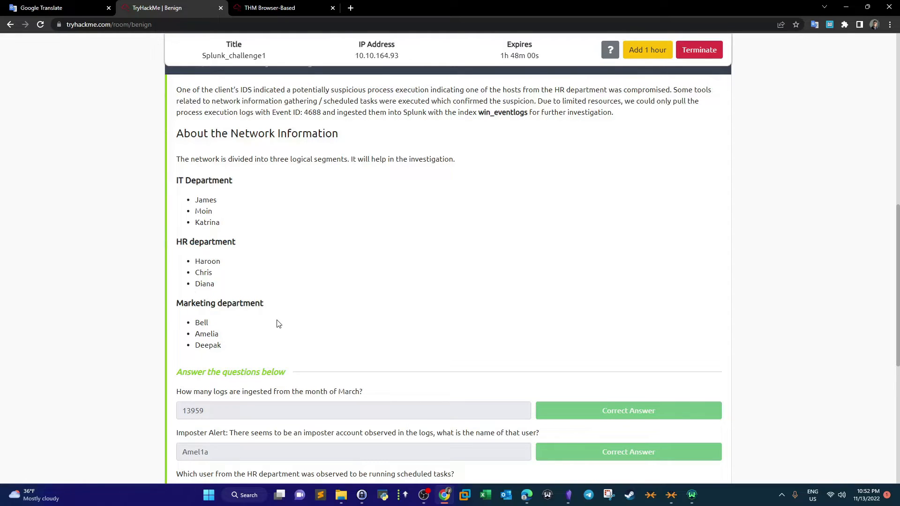
scroll(277, 281, up, 1)
drag(174, 290, 222, 337)
click(268, 309)
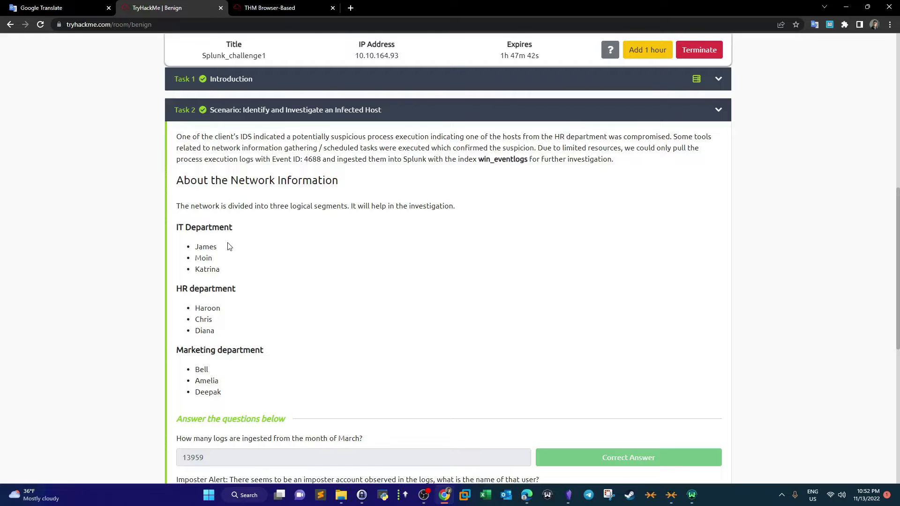
- Scroll through the room page to review the task questions and their answers
click(301, 4)
click(190, 6)
scroll(474, 173, up, 10)
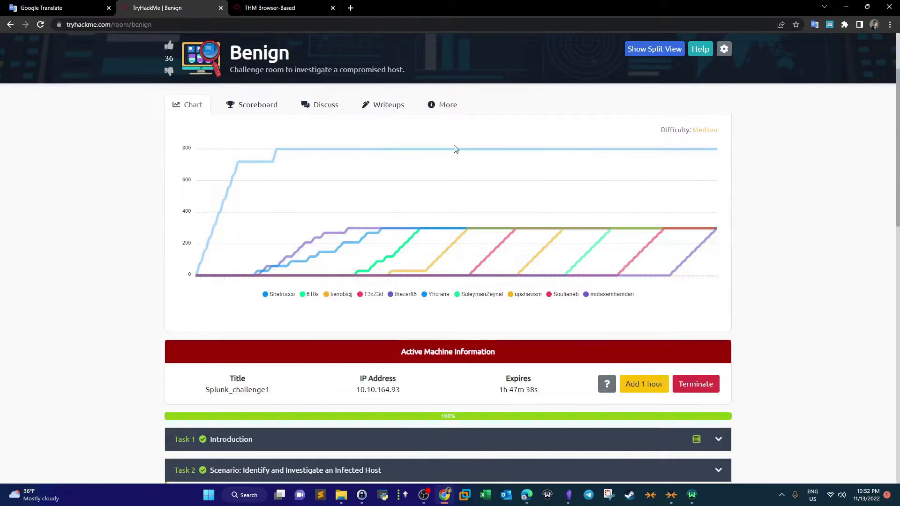
scroll(400, 402, down, 13)
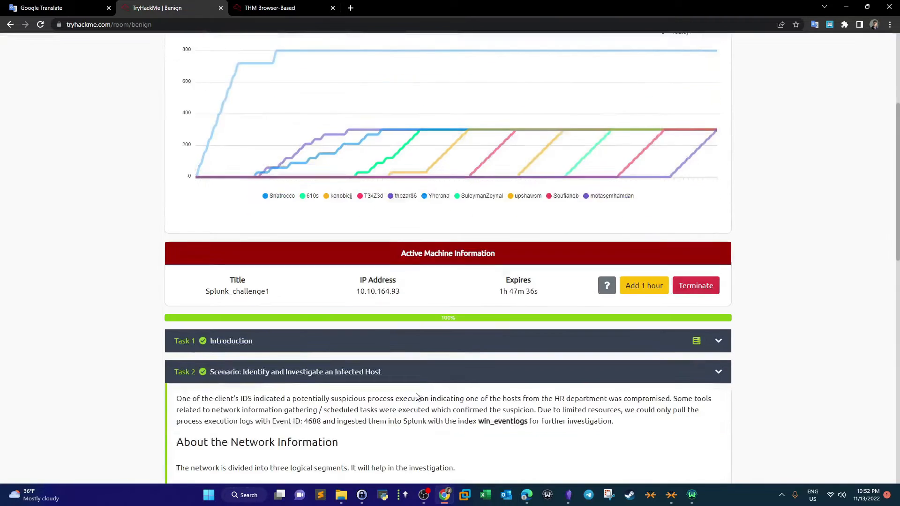
scroll(345, 286, down, 3)
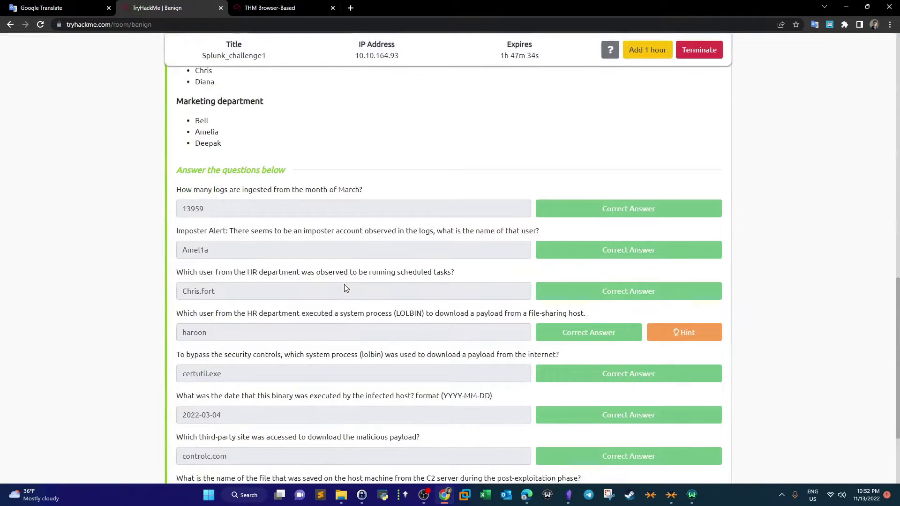
scroll(226, 122, up, 1)
drag(175, 113, 305, 361)
click(271, 8)
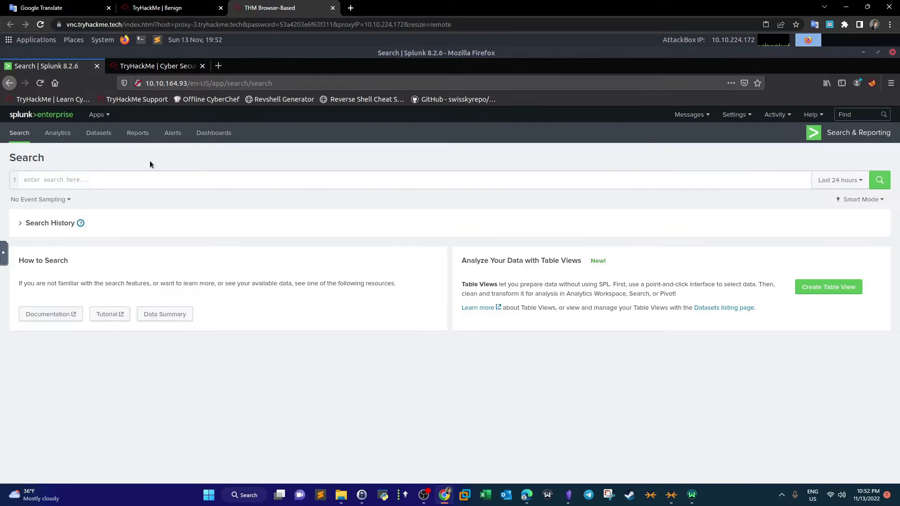
click(225, 85)
click(228, 187)
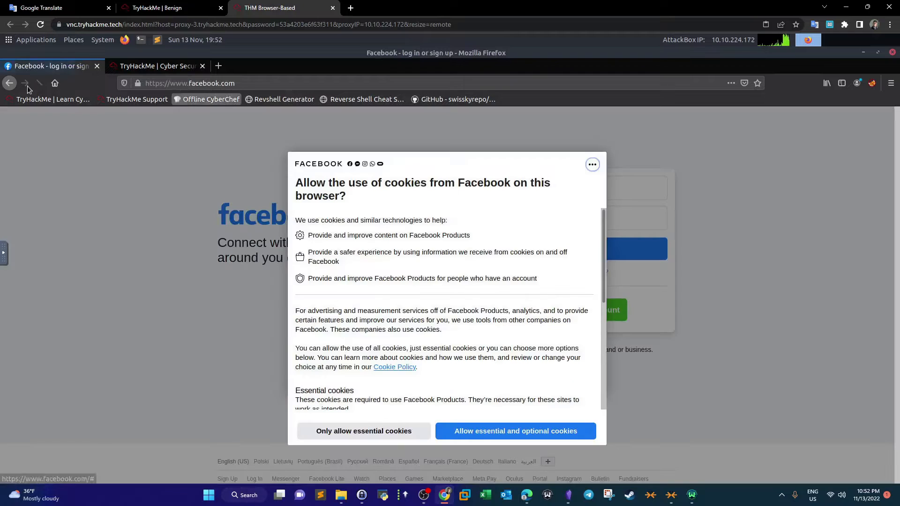
click(9, 83)
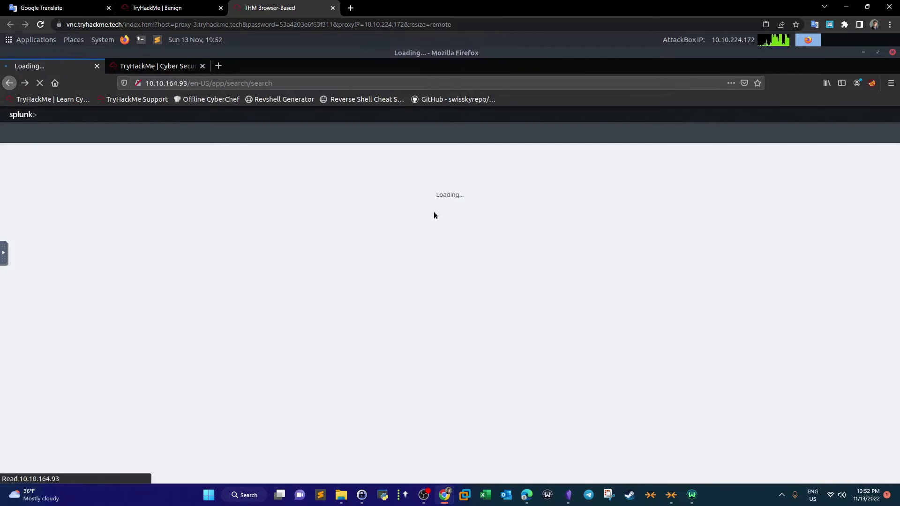
click(178, 9)
click(349, 184)
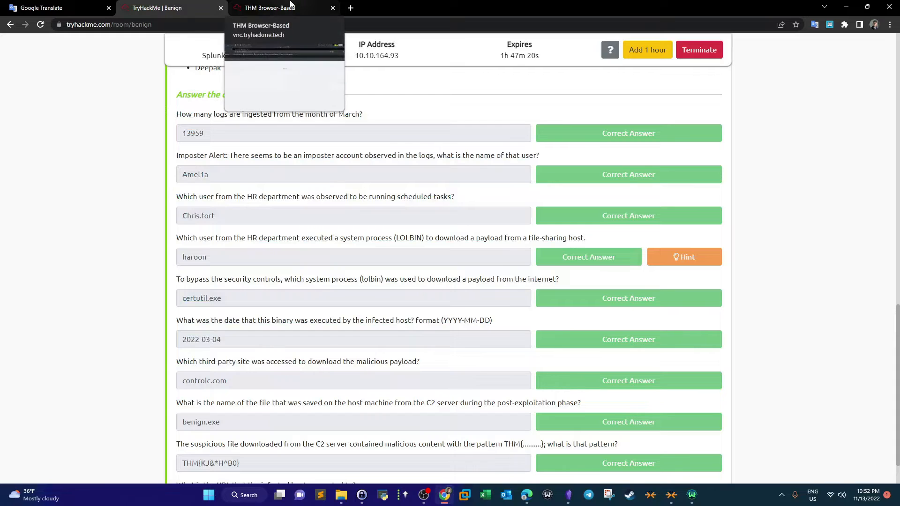
click(282, 4)
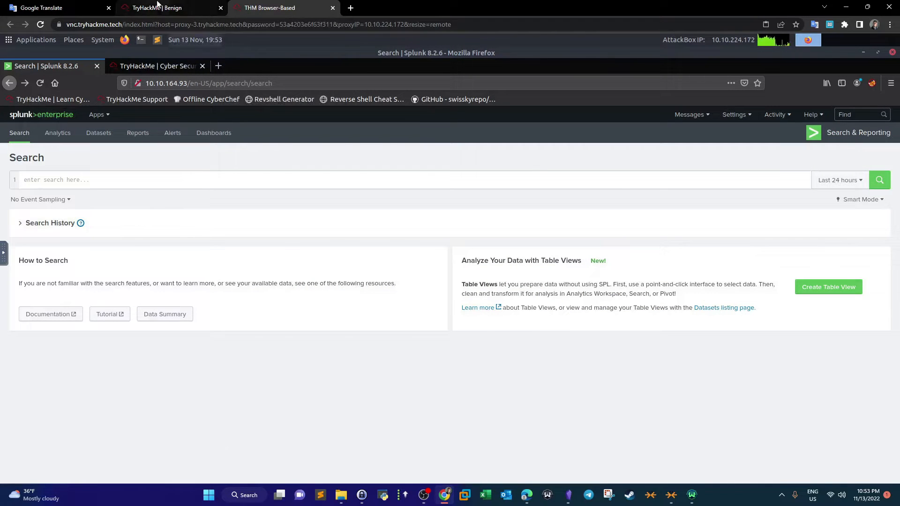
click(206, 8)
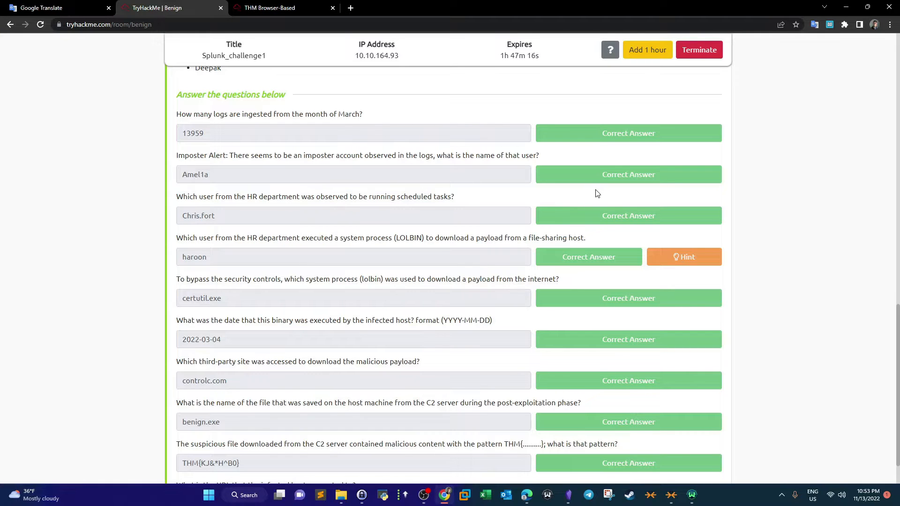
scroll(502, 303, up, 6)
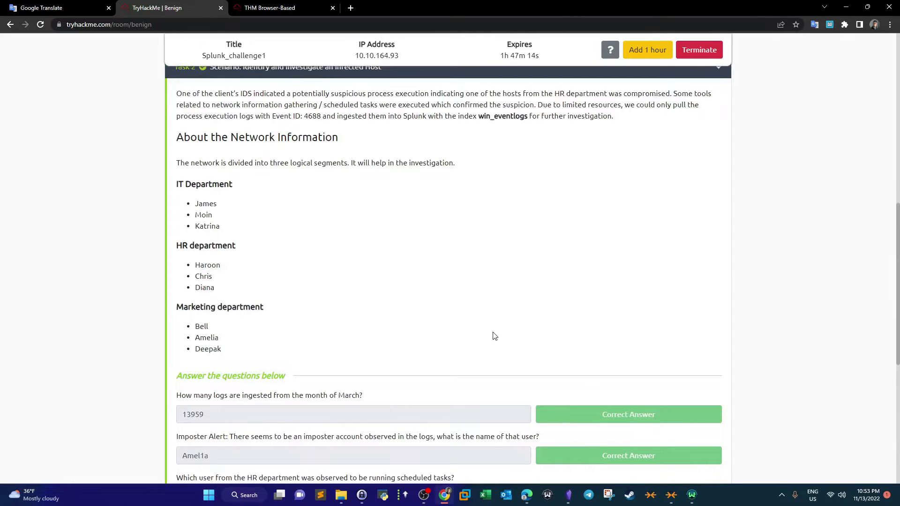
- Search the index win_eventlogs in Splunk with the time range set to All time
drag(478, 116, 528, 119)
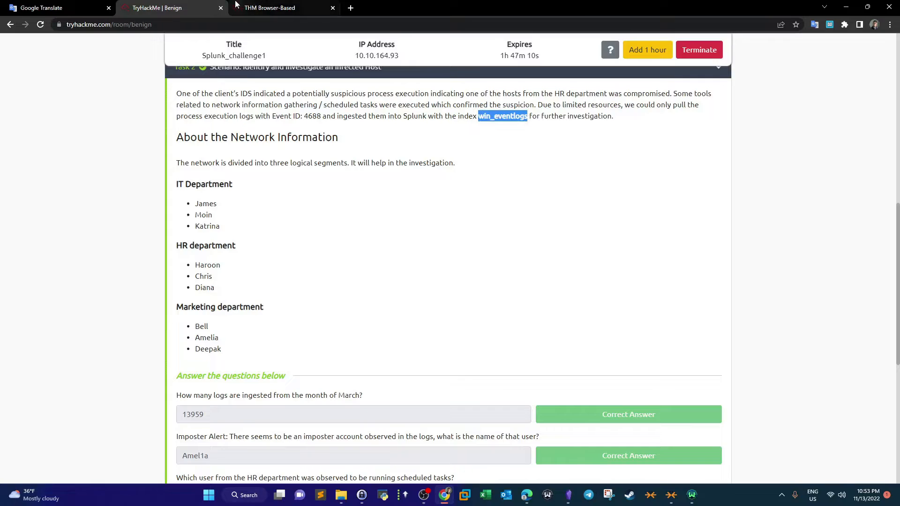
click(269, 8)
click(259, 182)
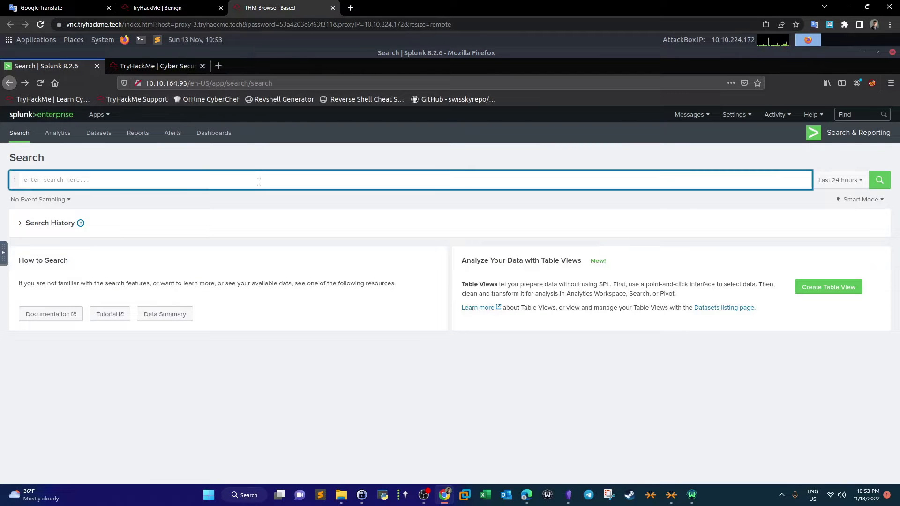
text(index=)
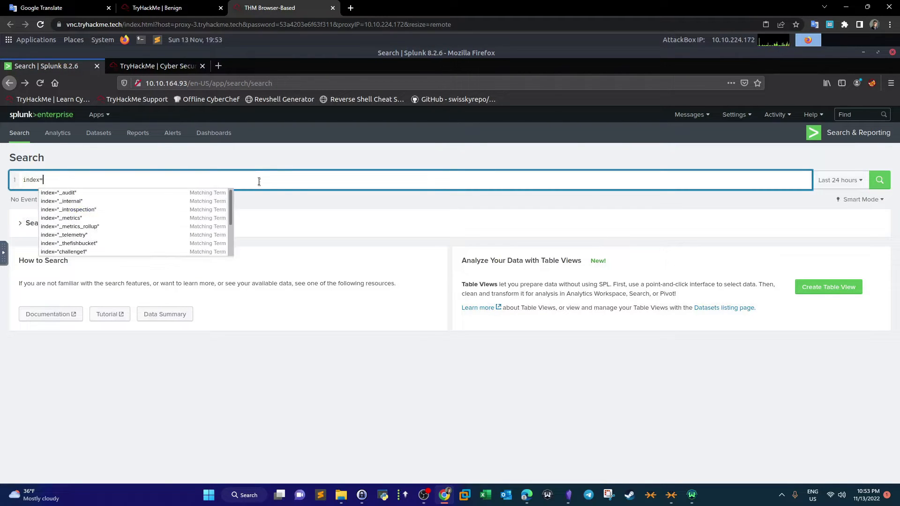
text(win_eventlogs)
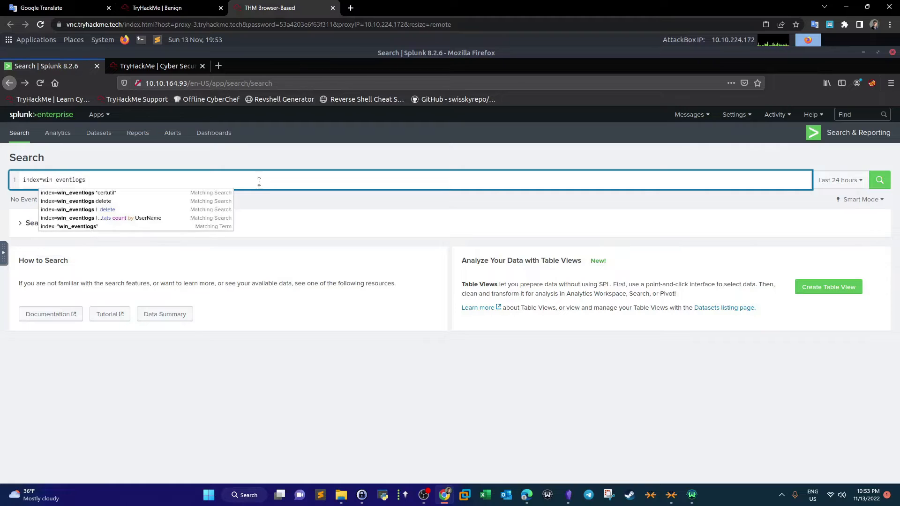
key(Return)
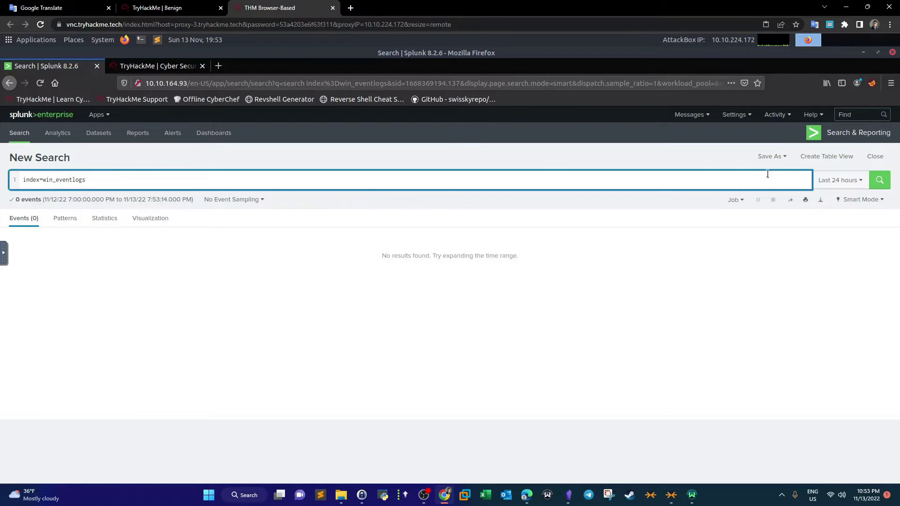
click(832, 181)
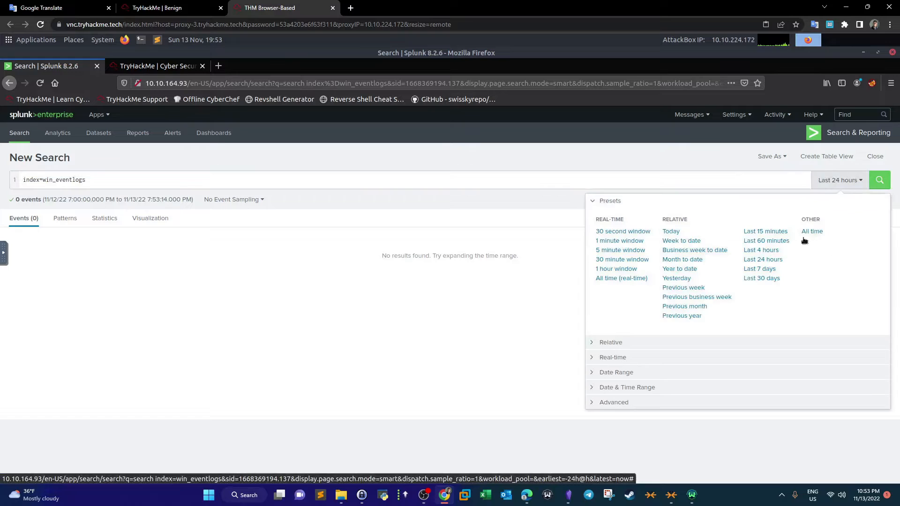
click(812, 232)
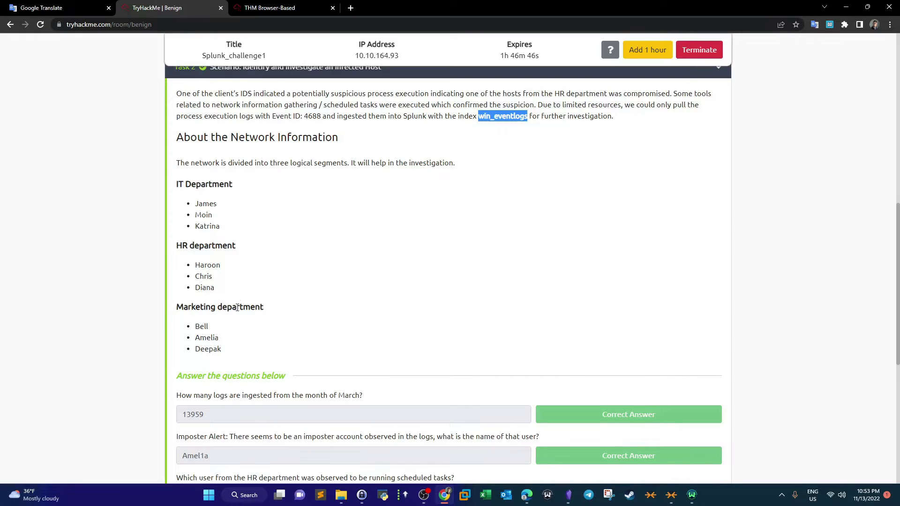
- Select the March log-count answer in the room's question list
scroll(218, 270, down, 4)
drag(224, 230, 145, 226)
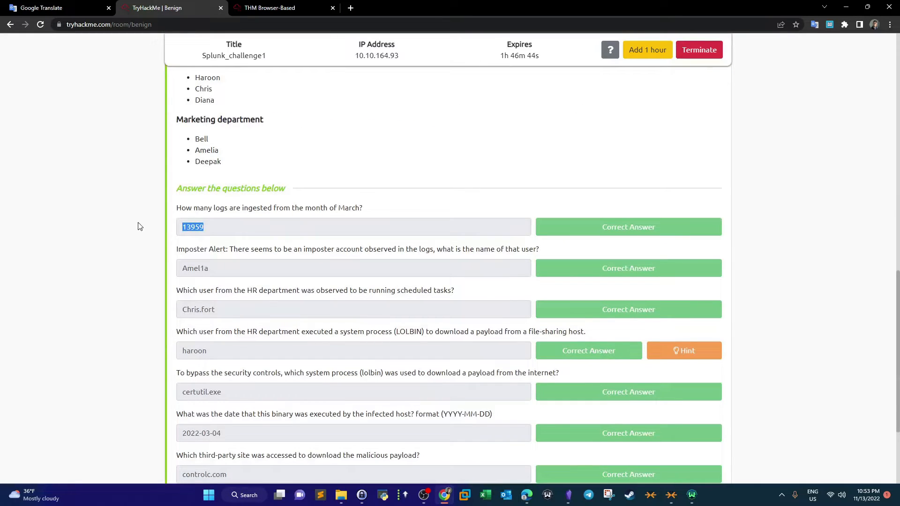
- Read the imposter-account question and the department user lists on the room page
drag(175, 252, 407, 253)
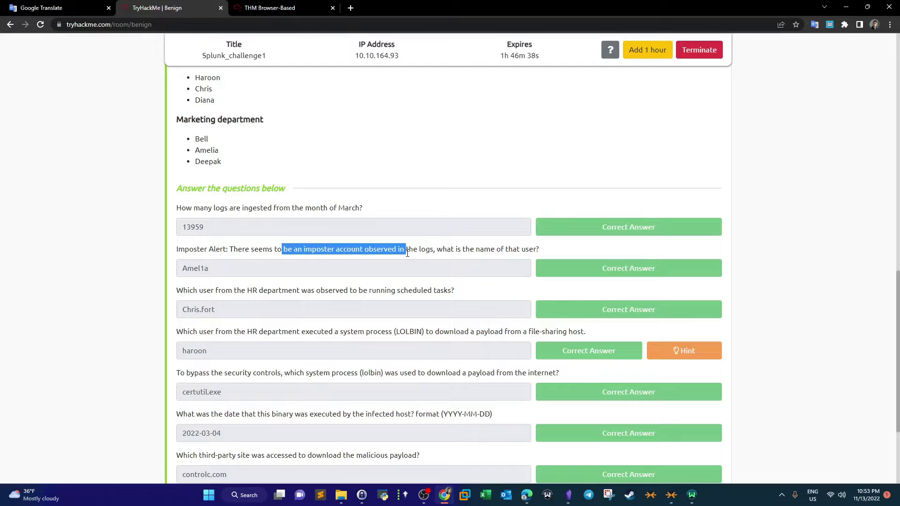
drag(228, 252, 168, 251)
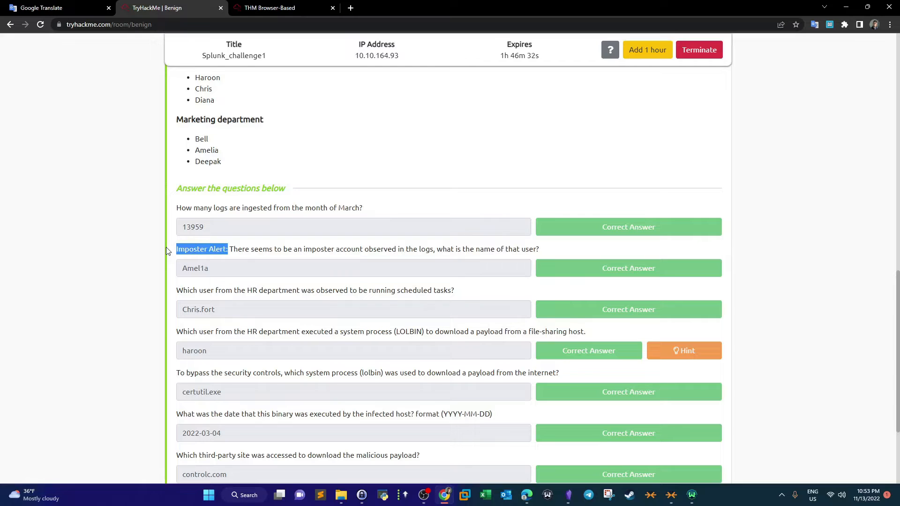
scroll(166, 246, up, 4)
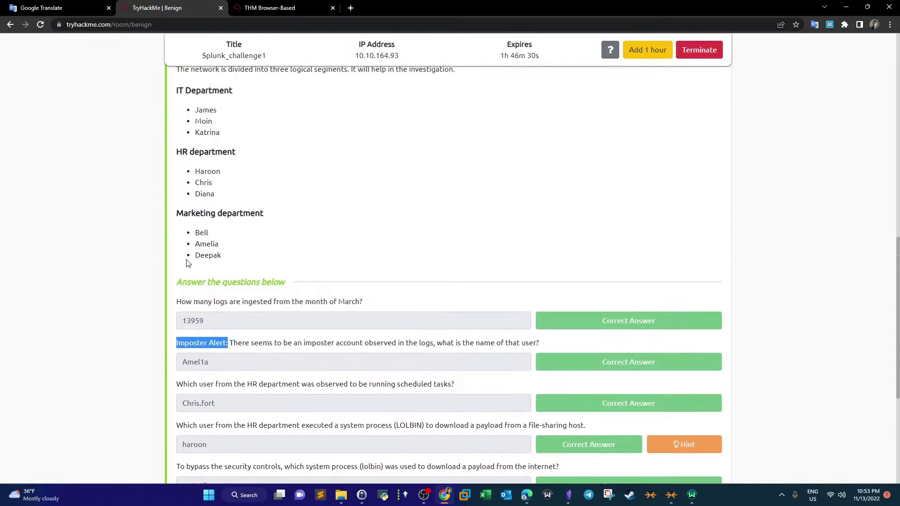
drag(217, 349, 195, 206)
- Open the UserName field summary in Splunk and compare its values with the department user lists
key(ctrl+Tab)
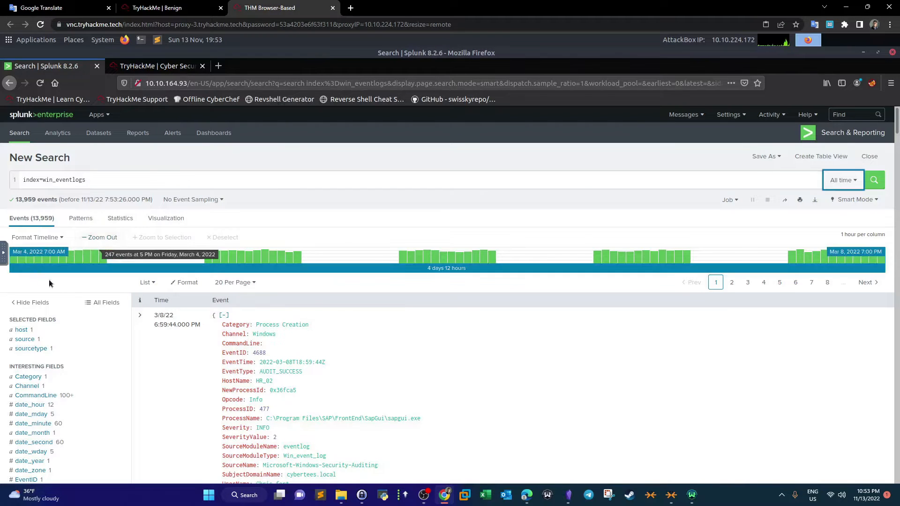
scroll(73, 296, down, 3)
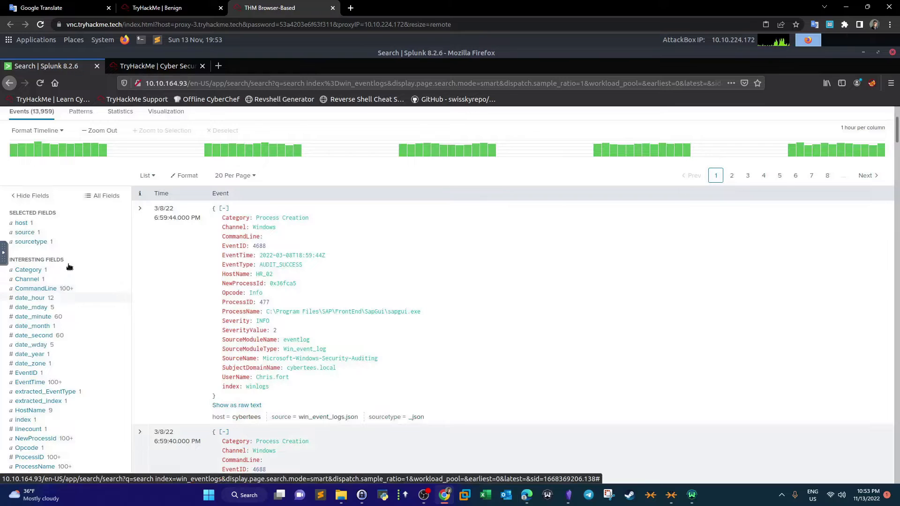
scroll(40, 277, down, 5)
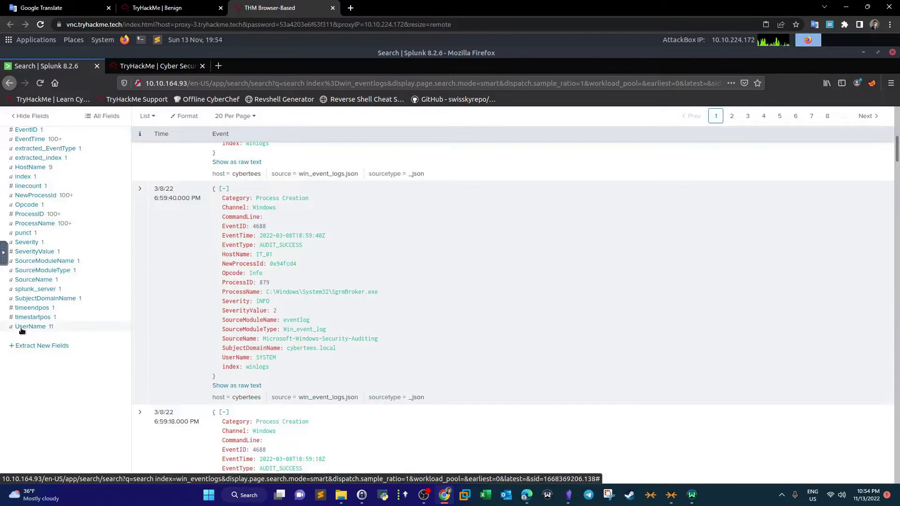
click(22, 328)
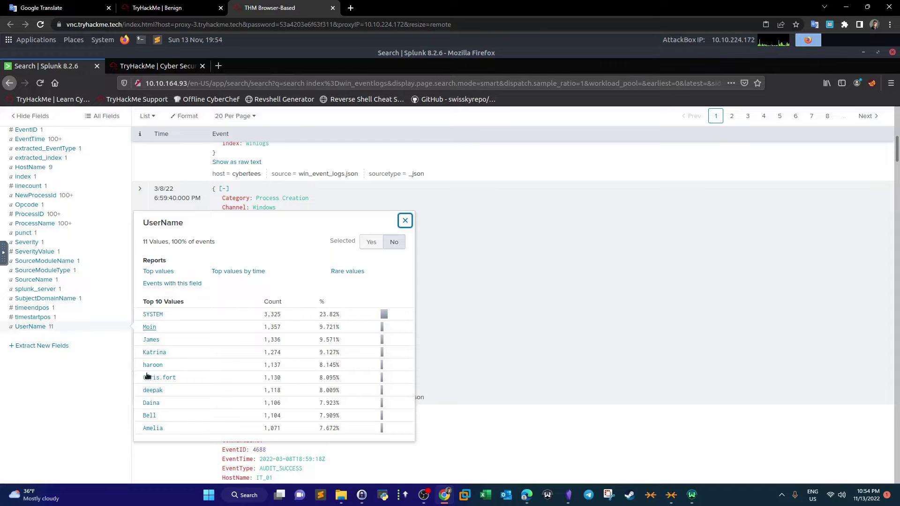
click(152, 5)
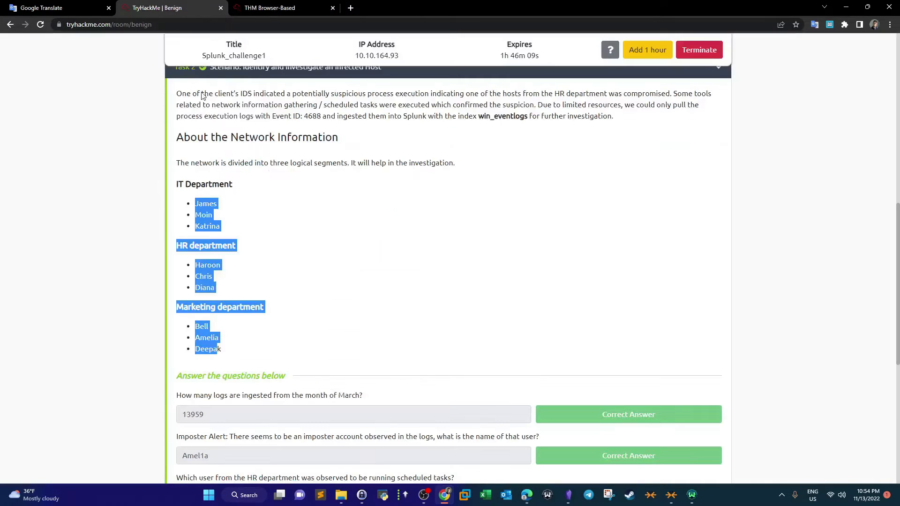
click(222, 202)
drag(173, 187, 257, 338)
click(276, 9)
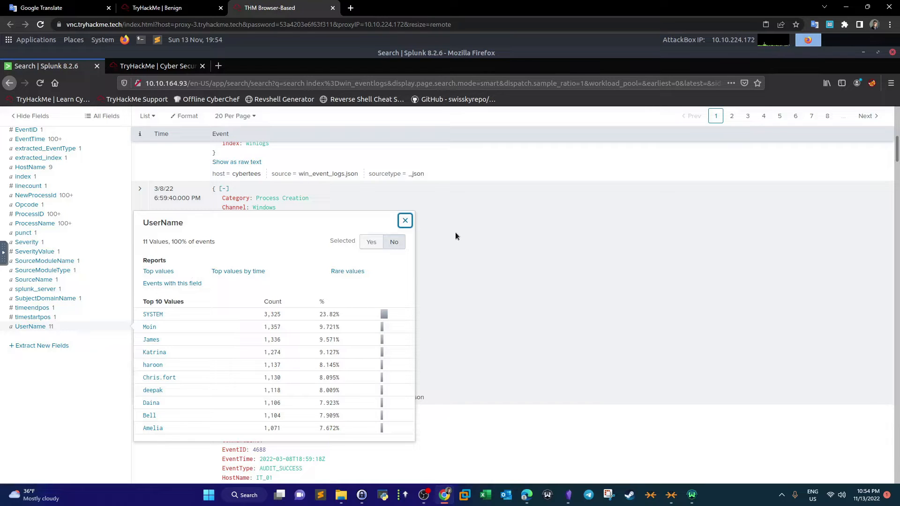
click(404, 222)
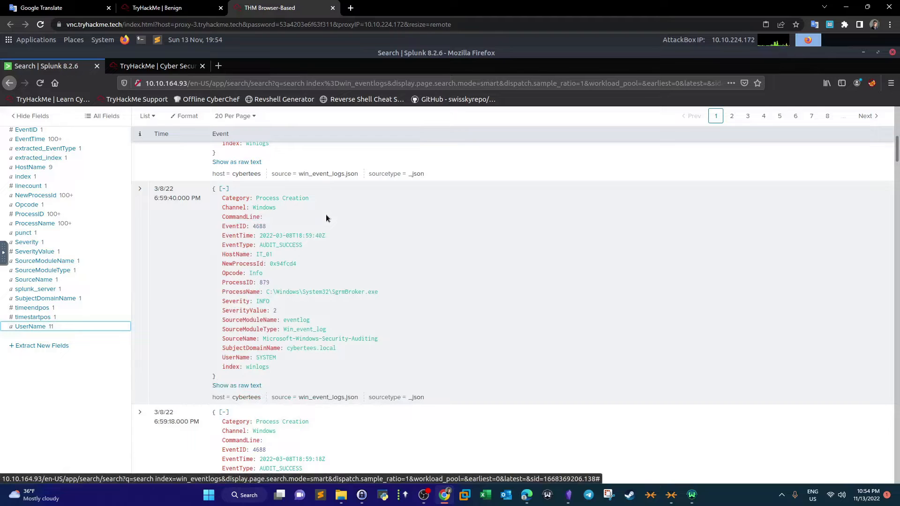
- Append | dedup UserName and | table UserName to the search and run it to list unique users
scroll(327, 218, up, 7)
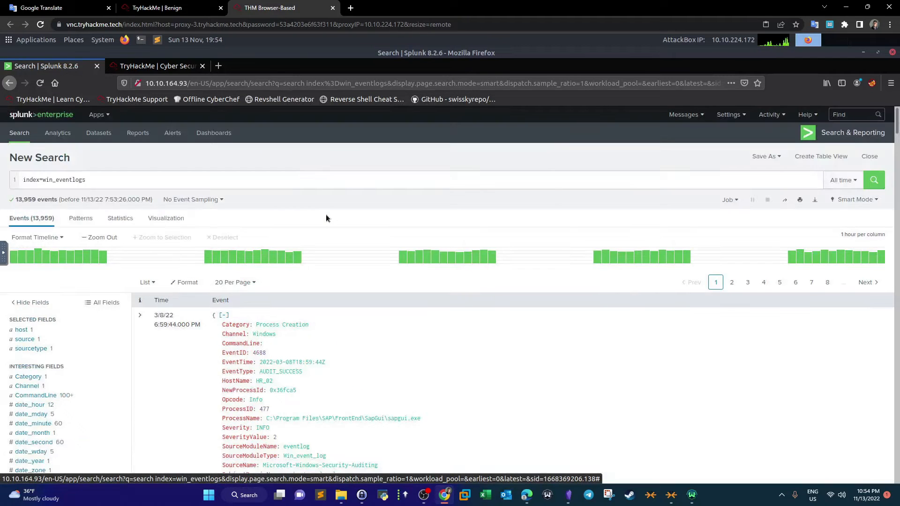
click(202, 181)
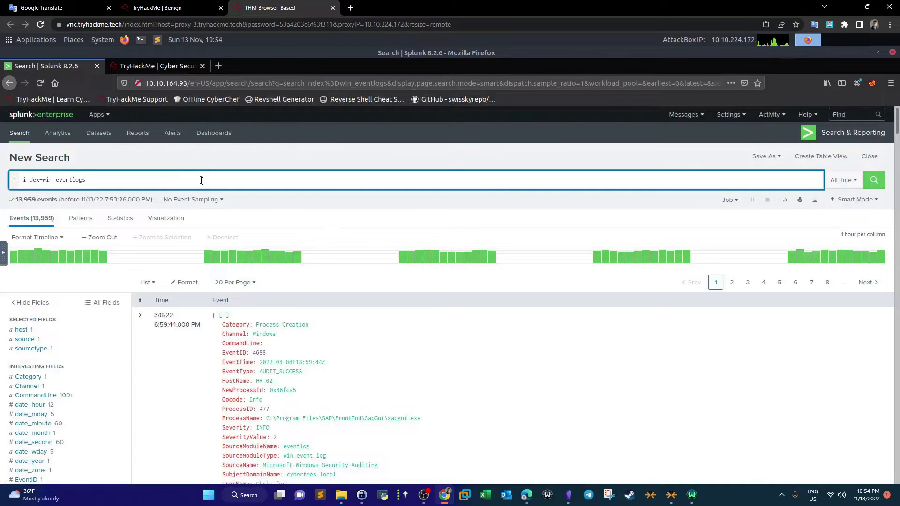
text(| dedu)
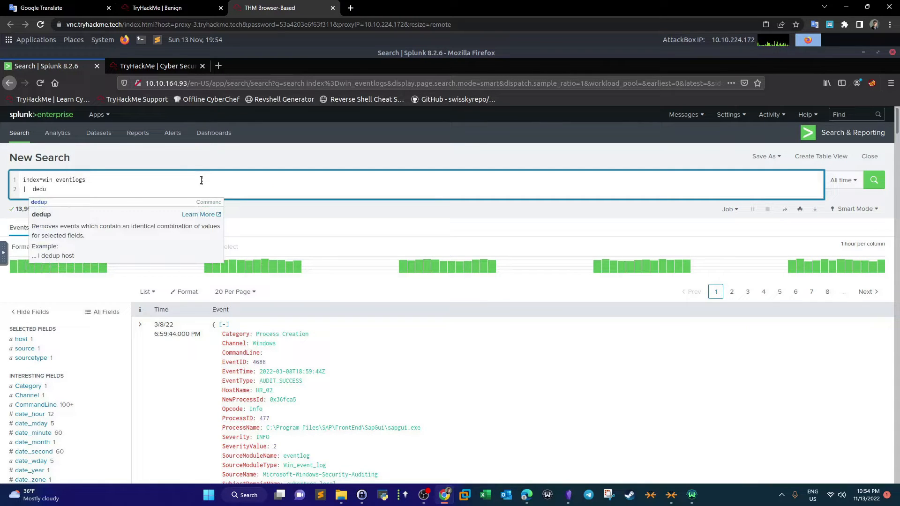
text(p User)
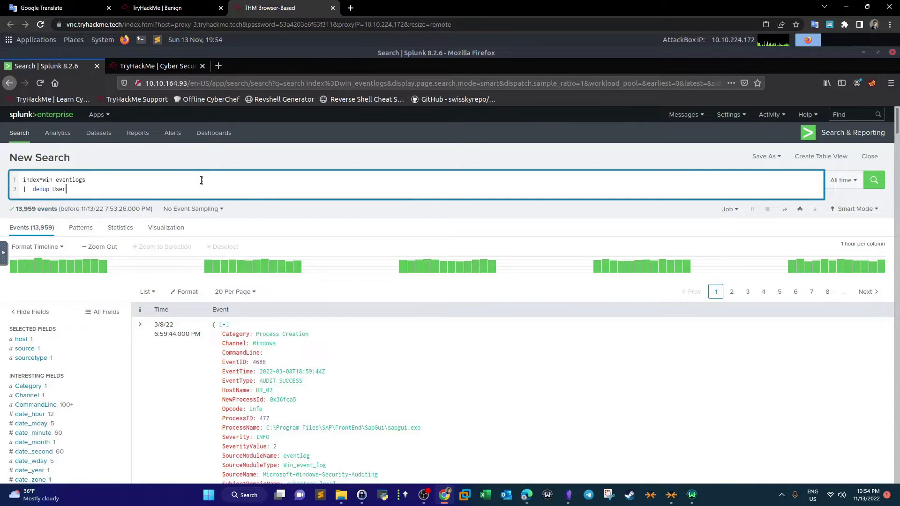
text(Name)
text(|)
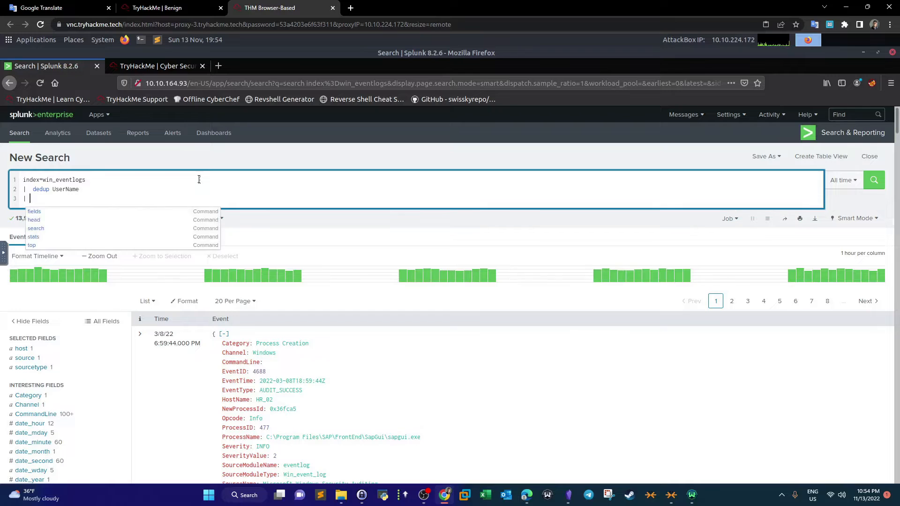
text( tab)
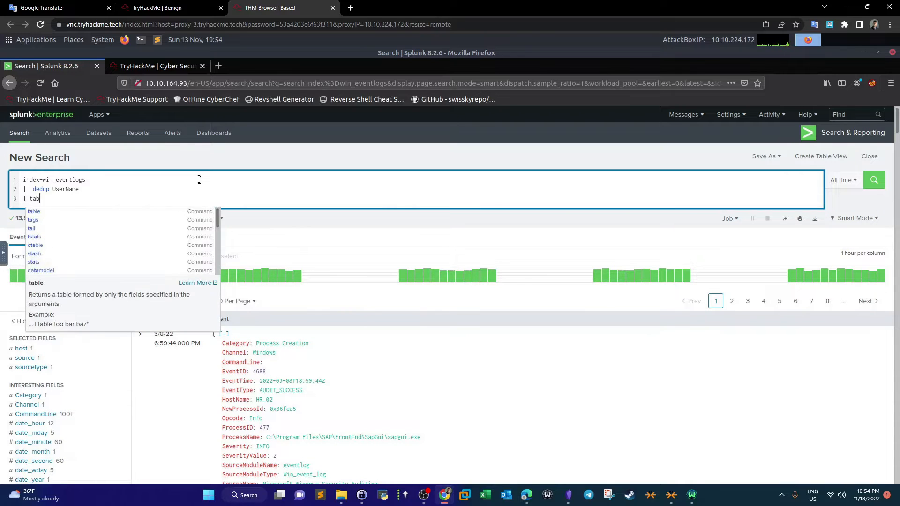
text(le UserName)
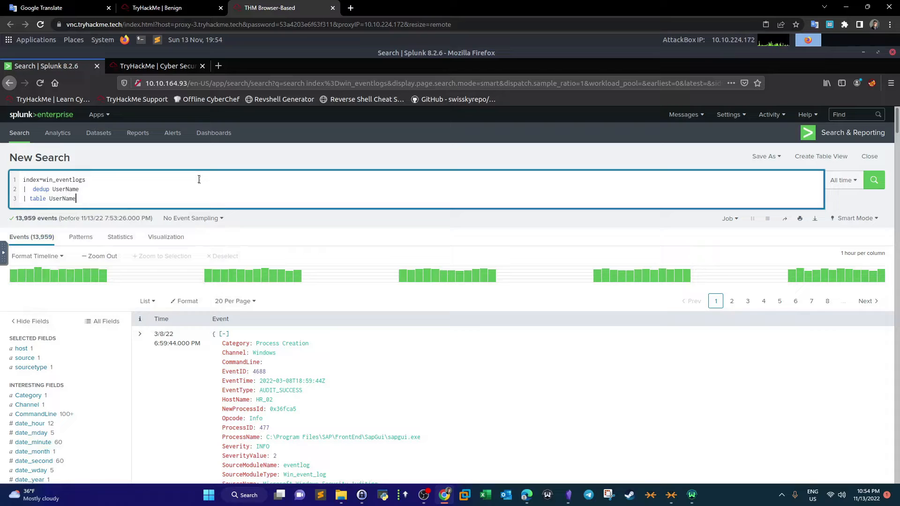
click(873, 182)
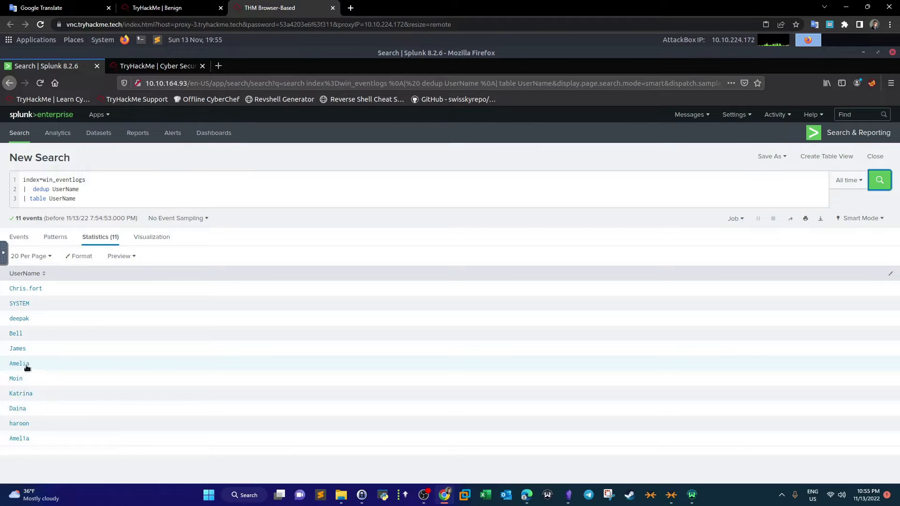
- Read the question about which HR user ran scheduled tasks on the room page
click(211, 7)
scroll(213, 292, down, 3)
drag(217, 321, 460, 343)
key(ctrl+Tab)
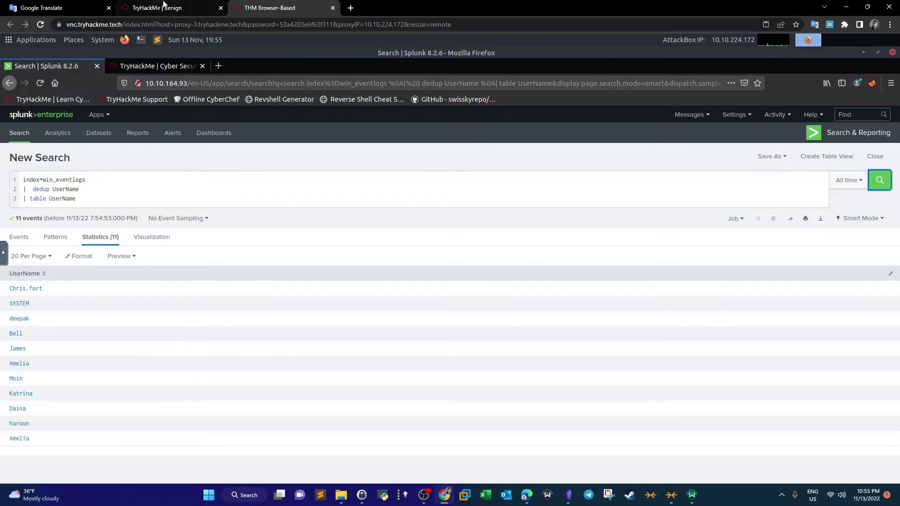
click(197, 7)
click(261, 7)
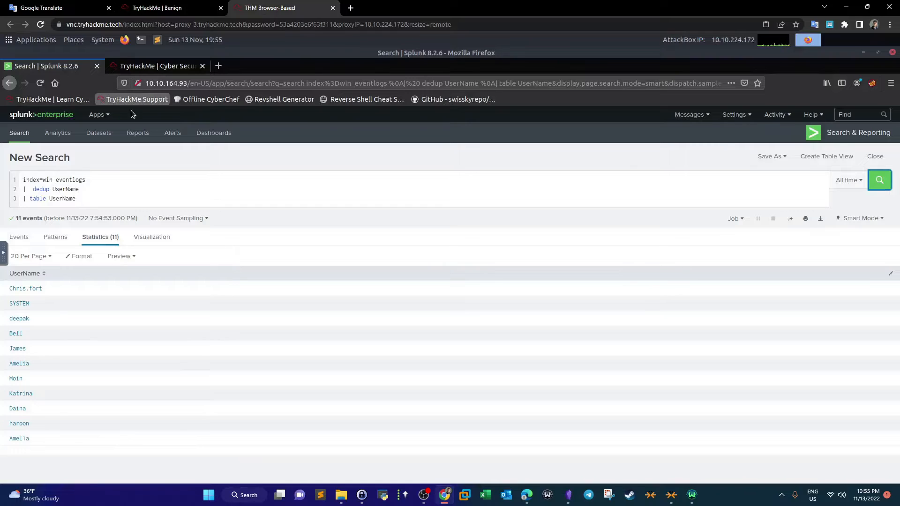
key(ctrl+shift+Tab)
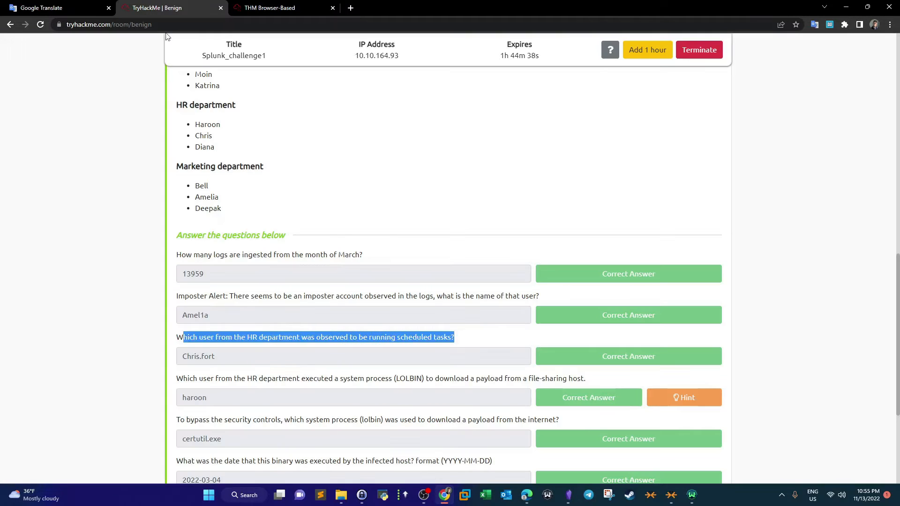
click(294, 346)
drag(307, 338, 272, 338)
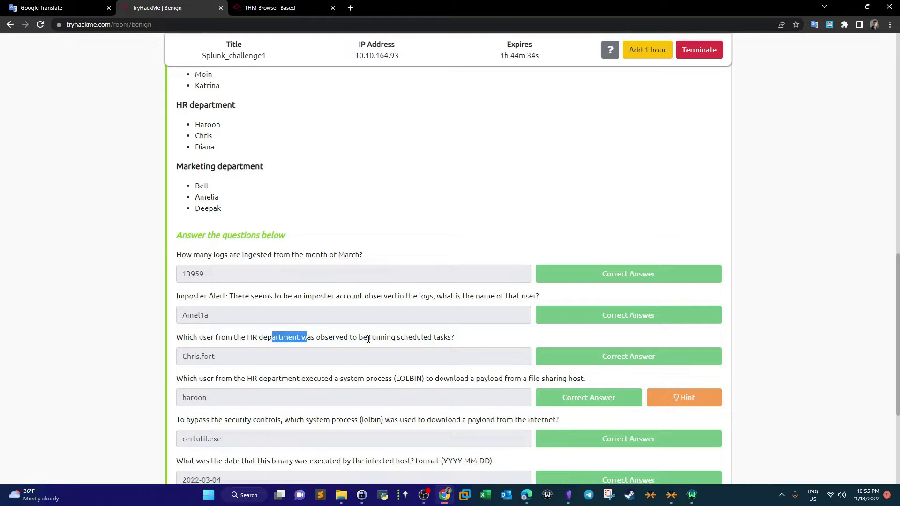
click(296, 4)
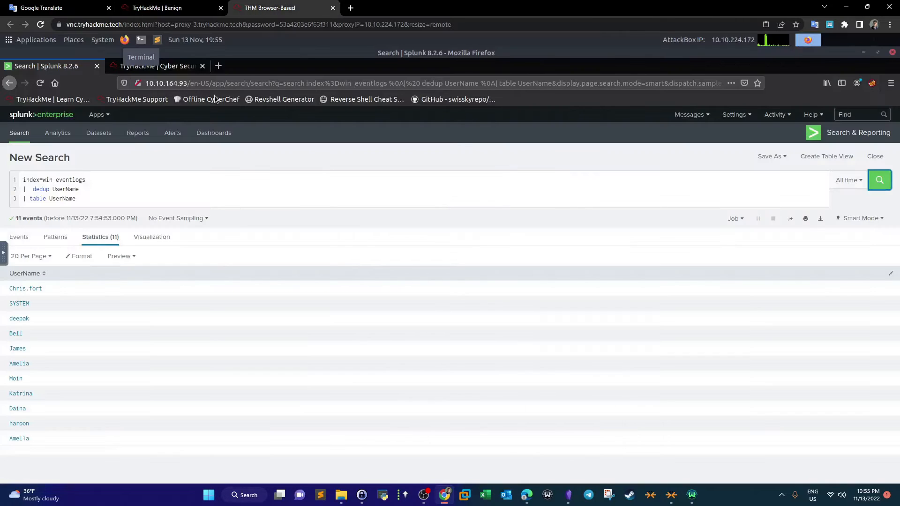
- Change the search to index=win_eventlogs schtasks, removing the dedup and table lines, and run it
click(107, 182)
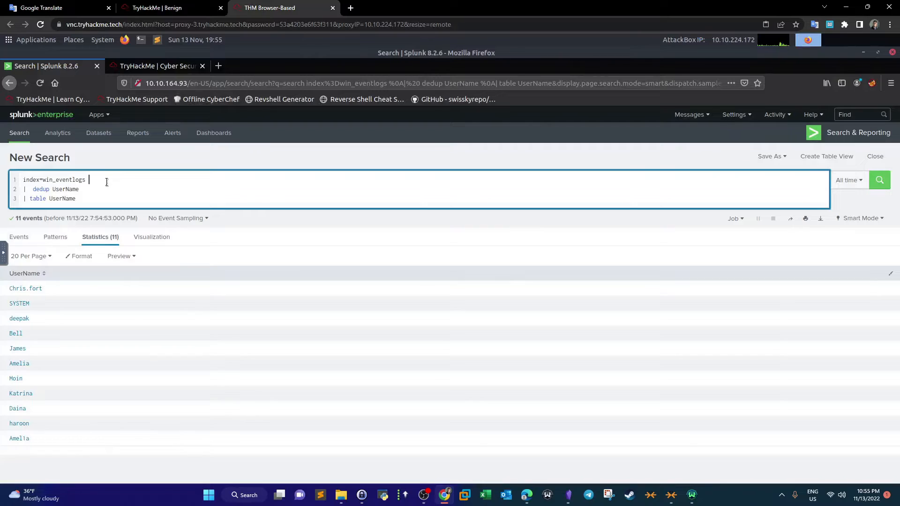
text(sch)
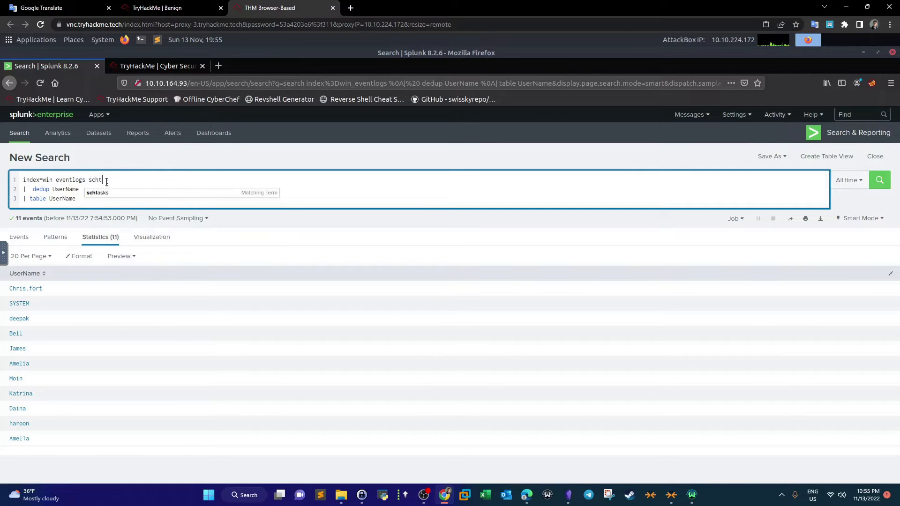
text(t)
key(Tab)
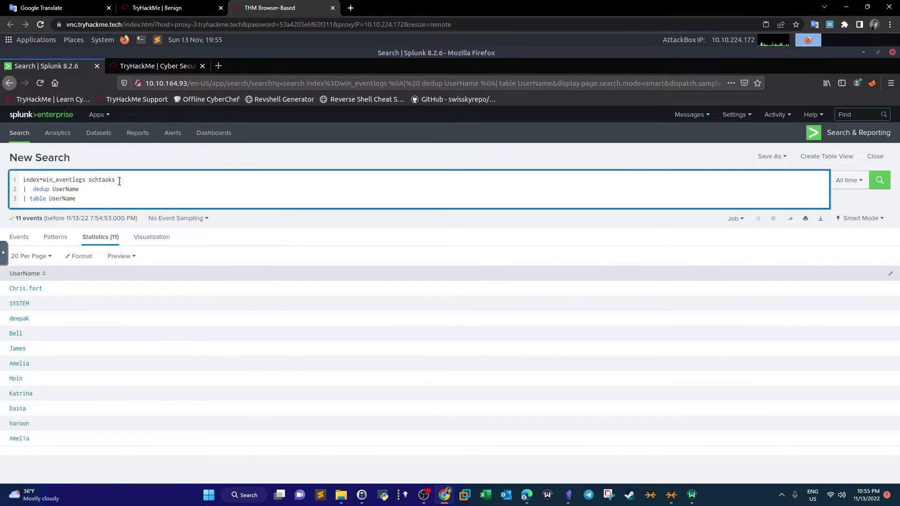
double_click(95, 180)
click(98, 180)
double_click(118, 179)
drag(79, 189, 21, 189)
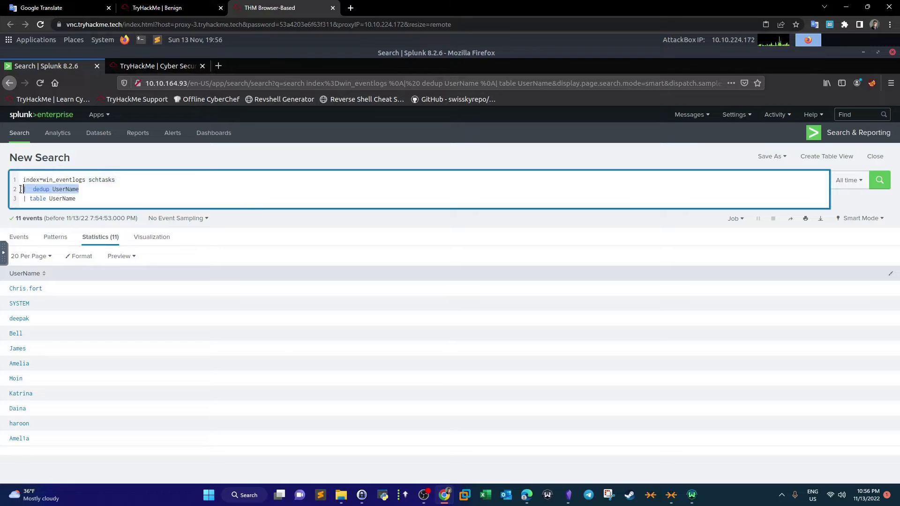
key(BackSpace)
key(BackSpace)
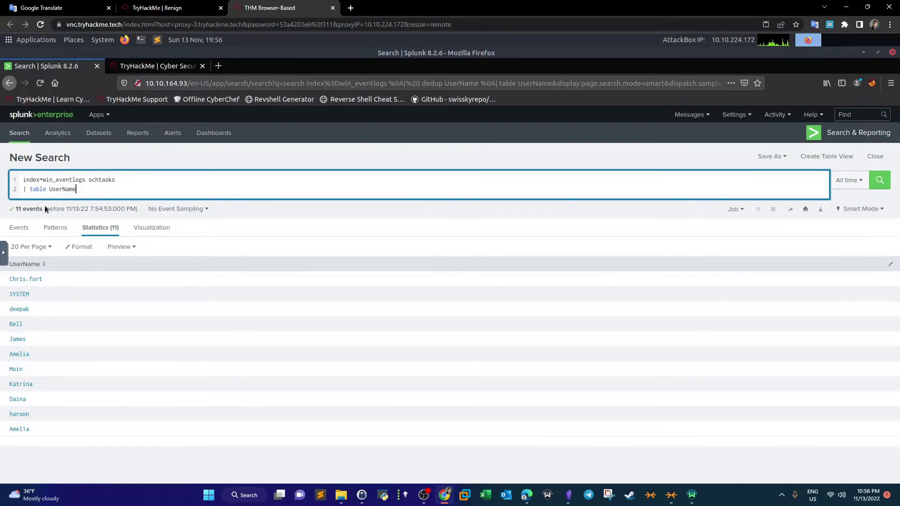
click(20, 228)
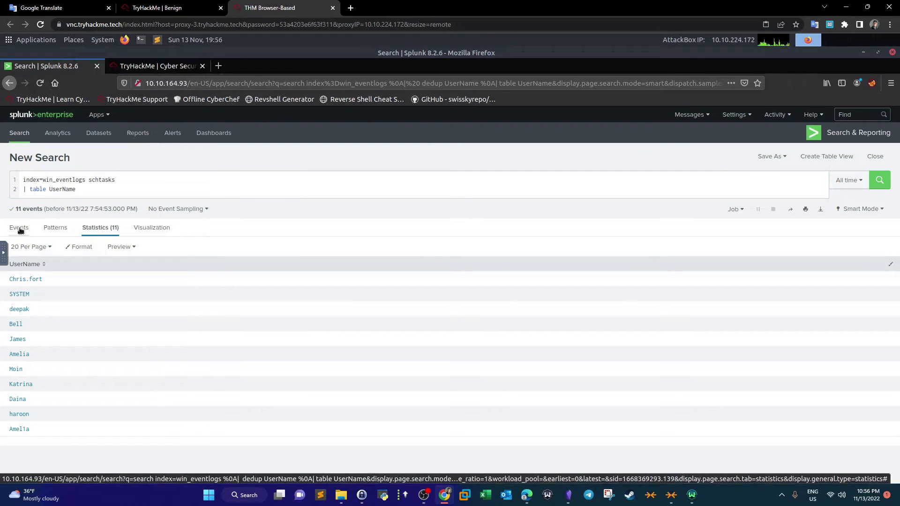
triple_click(36, 187)
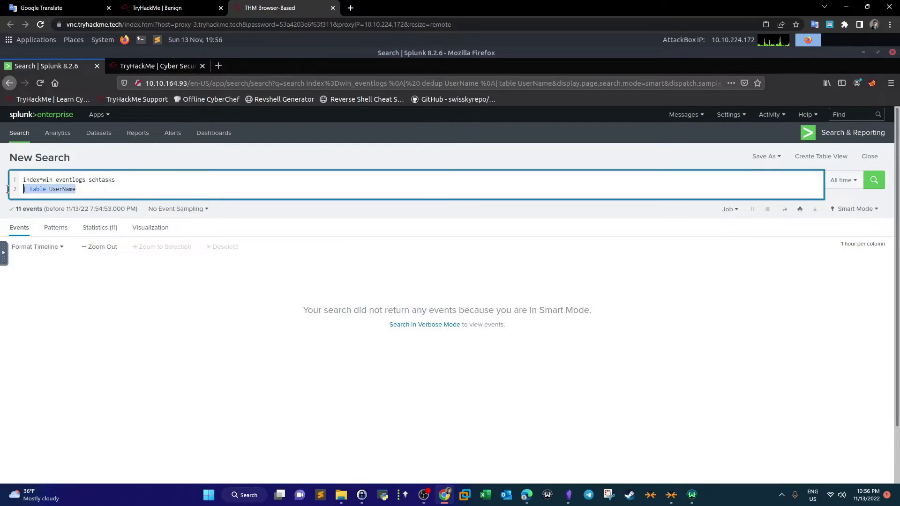
key(BackSpace)
key(BackSpace)
key(Return)
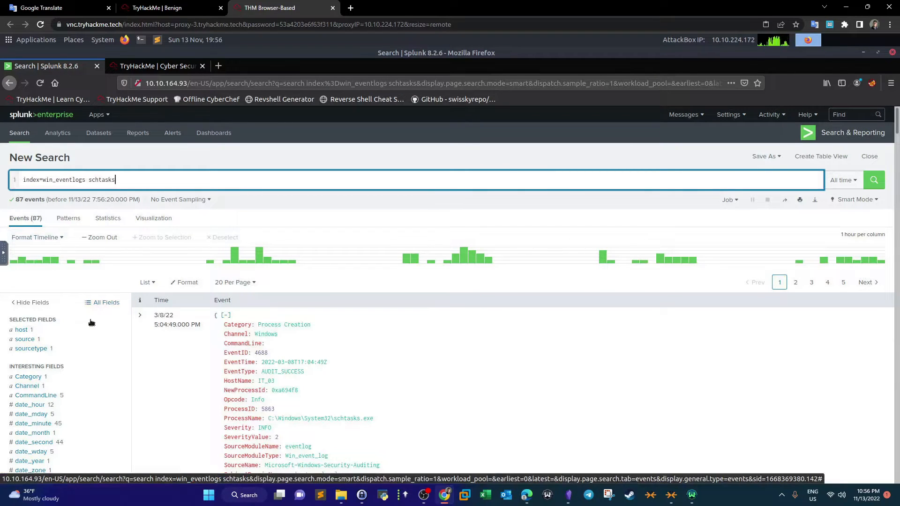
- Open the CommandLine field summary for the schtasks events and compare it with the scheduled-tasks answer on the room page
scroll(91, 319, down, 2)
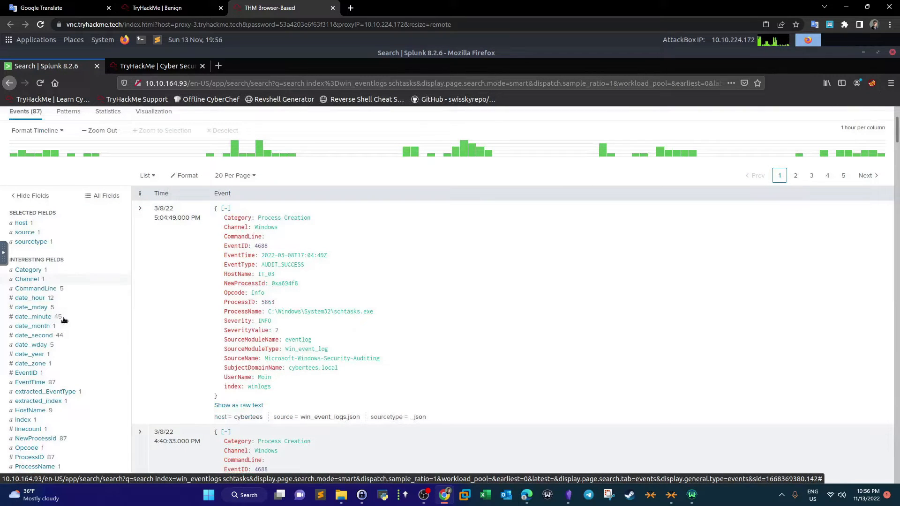
click(36, 288)
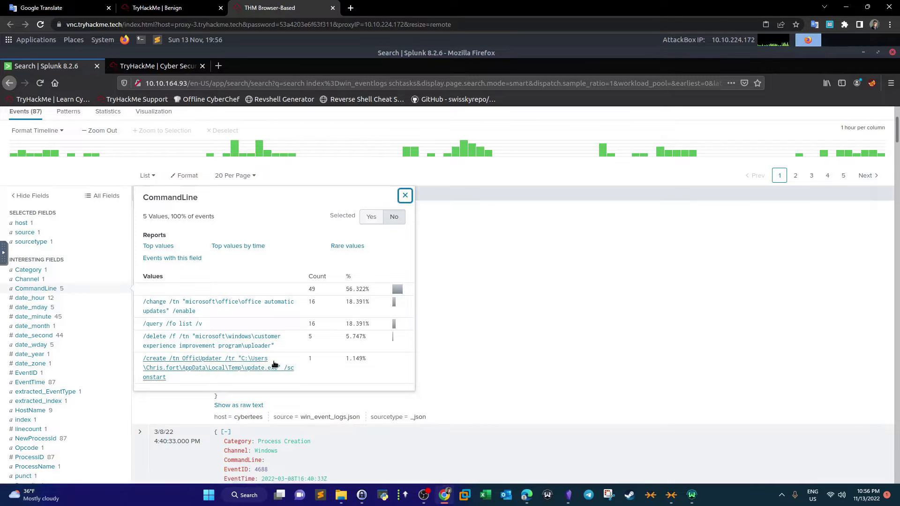
click(157, 6)
scroll(226, 264, down, 2)
click(106, 268)
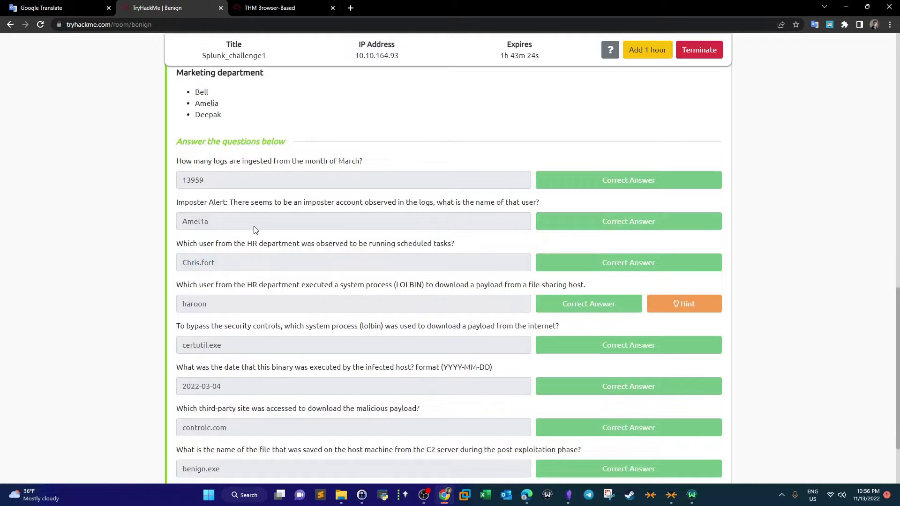
drag(210, 220, 178, 227)
drag(232, 267, 189, 266)
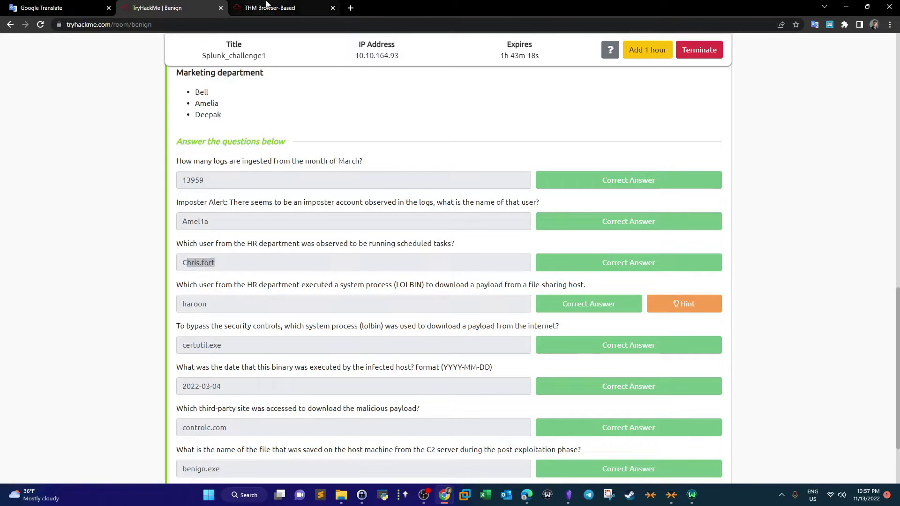
- Open a new browser tab and search the web for officeupdater executabl path windows
click(269, 7)
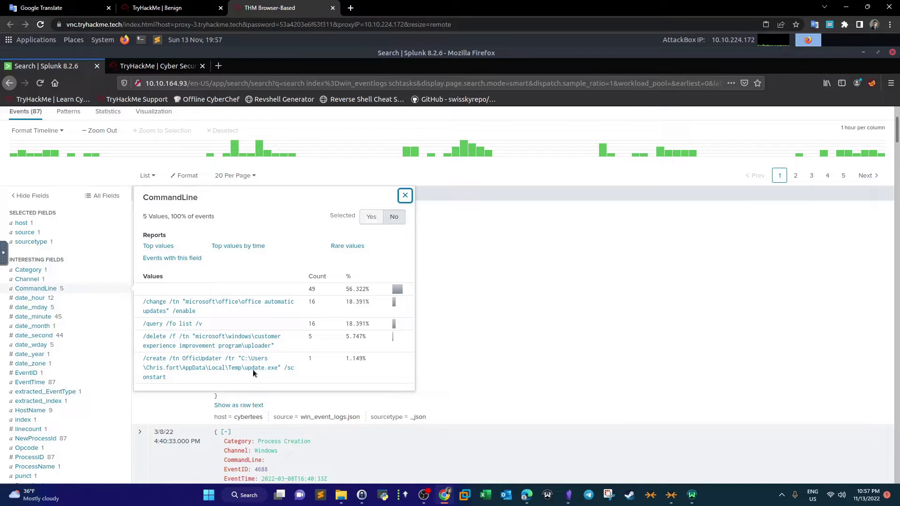
click(350, 8)
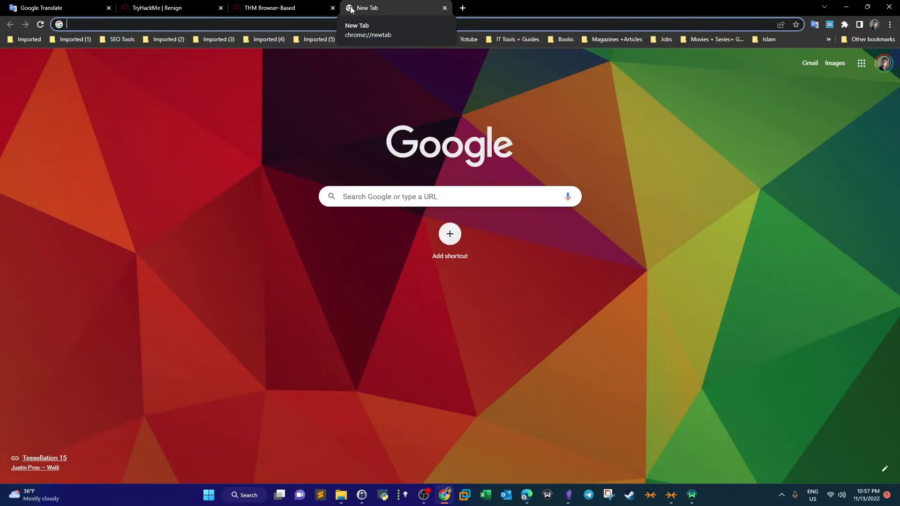
text(offic)
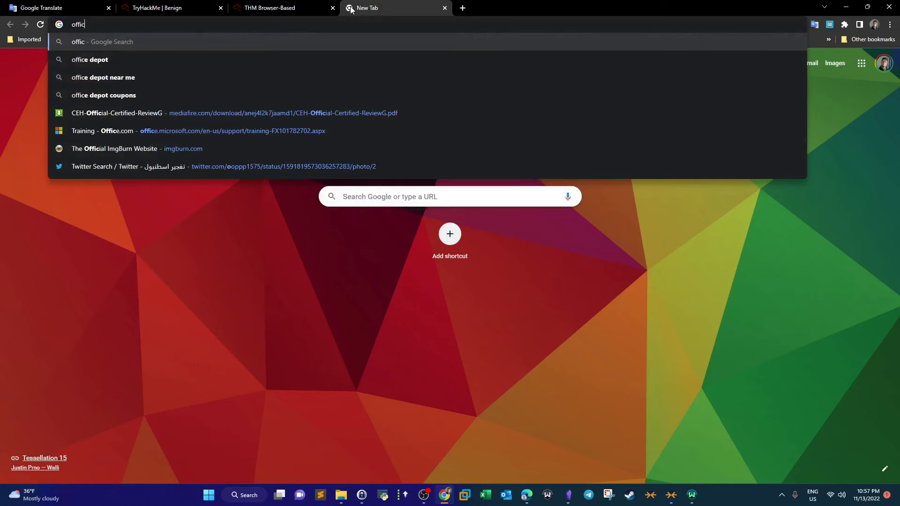
text(eupdater execuyt)
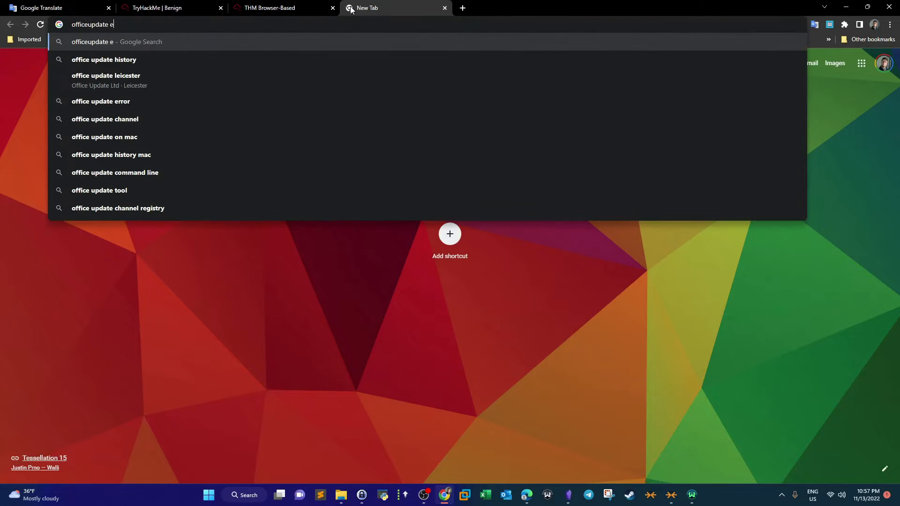
key(BackSpace)
key(BackSpace)
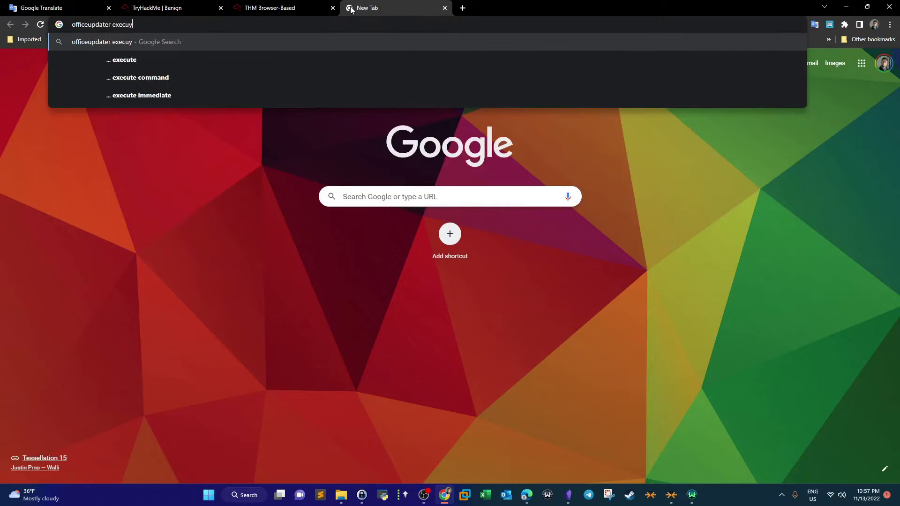
text(tabl path windows)
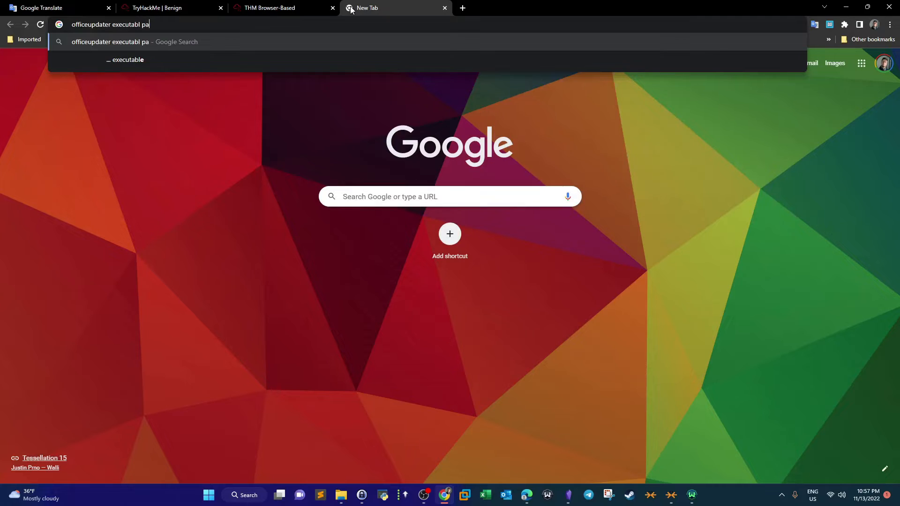
key(Return)
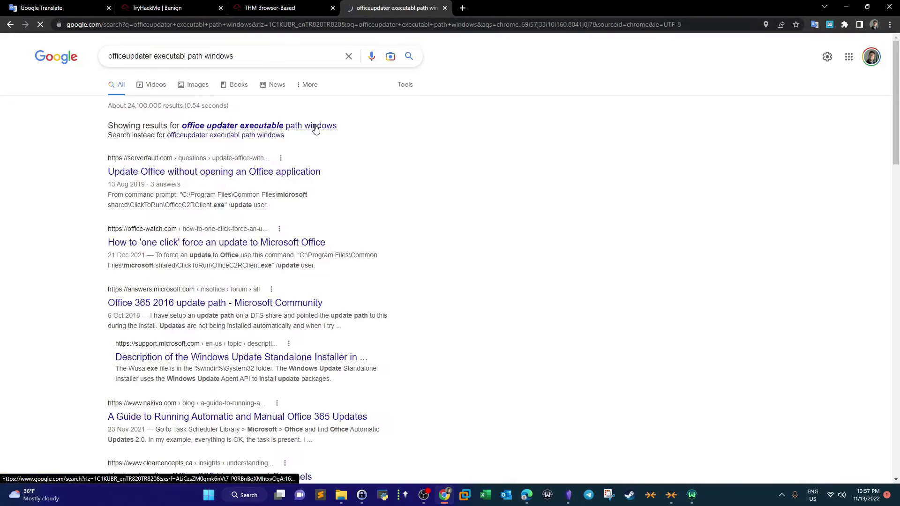
- Refine the web search to microsoft office updater executable path windows and open the forum thread on Office 365 executables
click(318, 125)
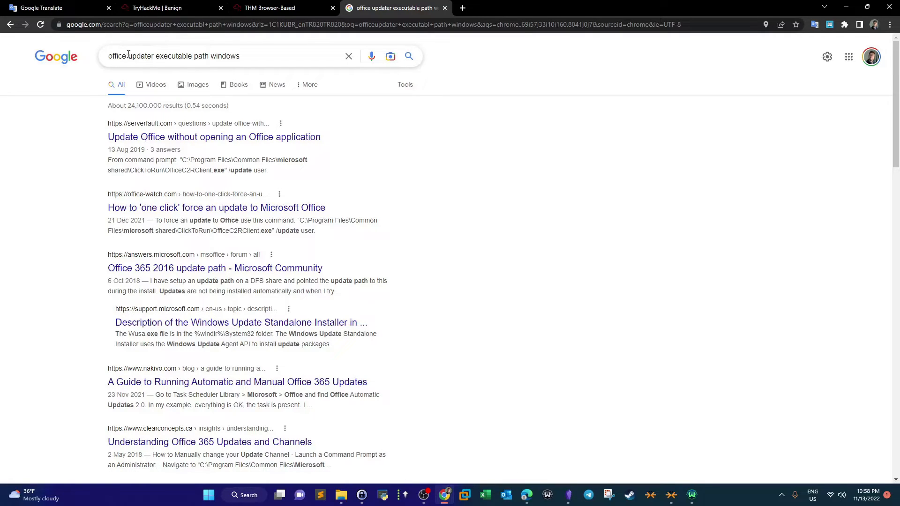
click(109, 56)
text(microsoft)
key(Return)
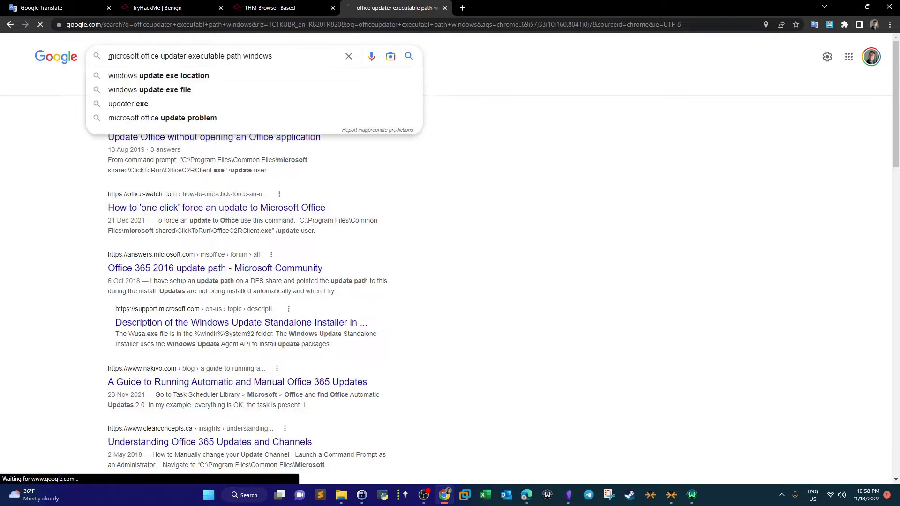
click(252, 127)
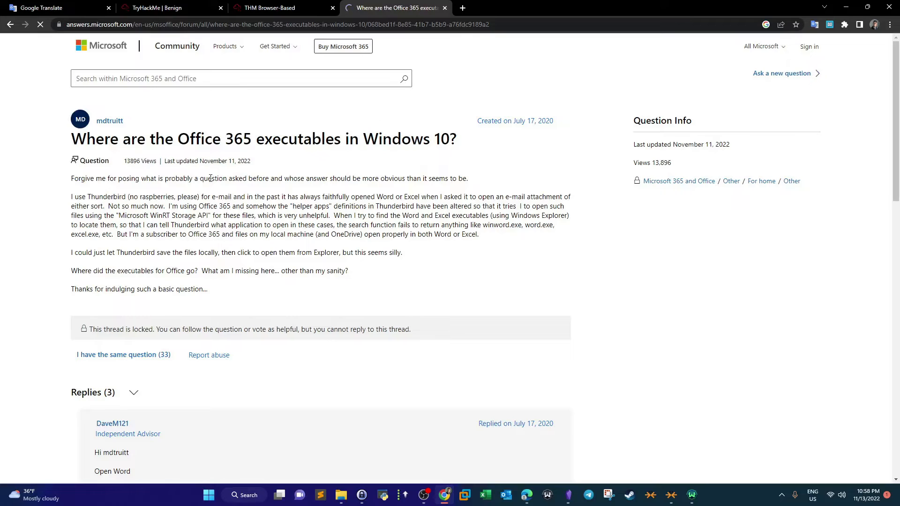
- Scroll through the forum thread's replies about where Office executables are located
scroll(137, 195, down, 4)
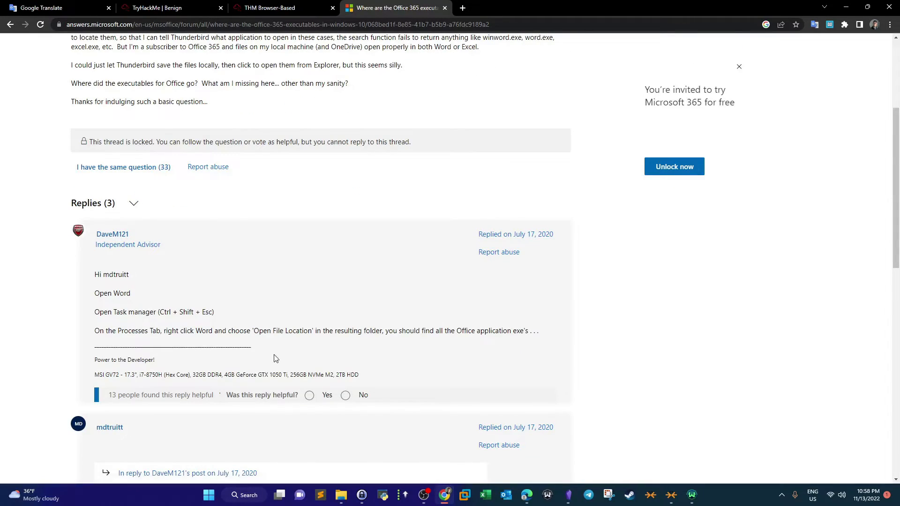
scroll(297, 328, down, 3)
scroll(297, 328, down, 2)
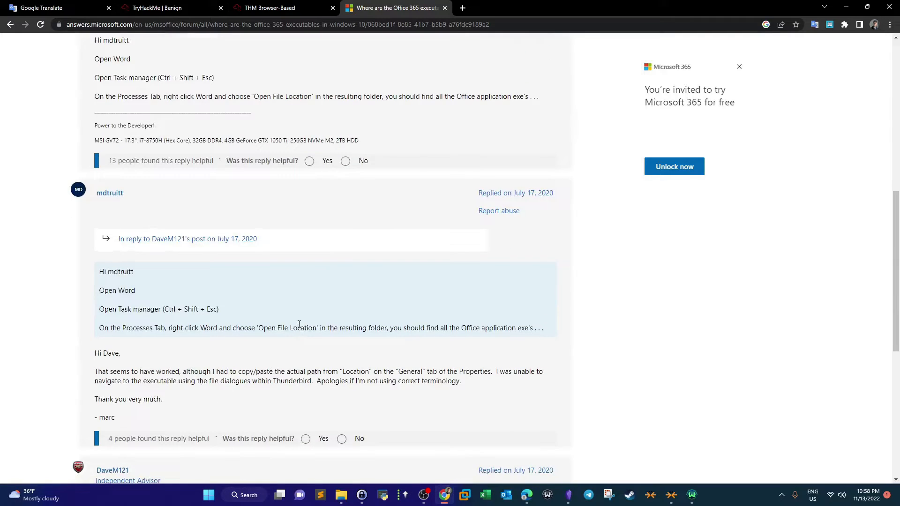
scroll(299, 325, down, 6)
scroll(299, 323, up, 6)
scroll(299, 322, up, 9)
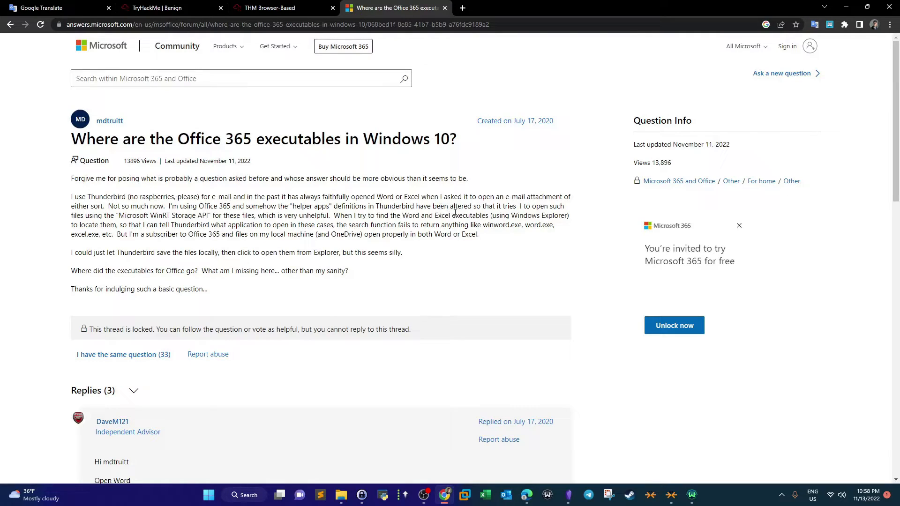
- Search the local system for updater.exe, open its file location, and close the file explorer
click(234, 496)
text(up)
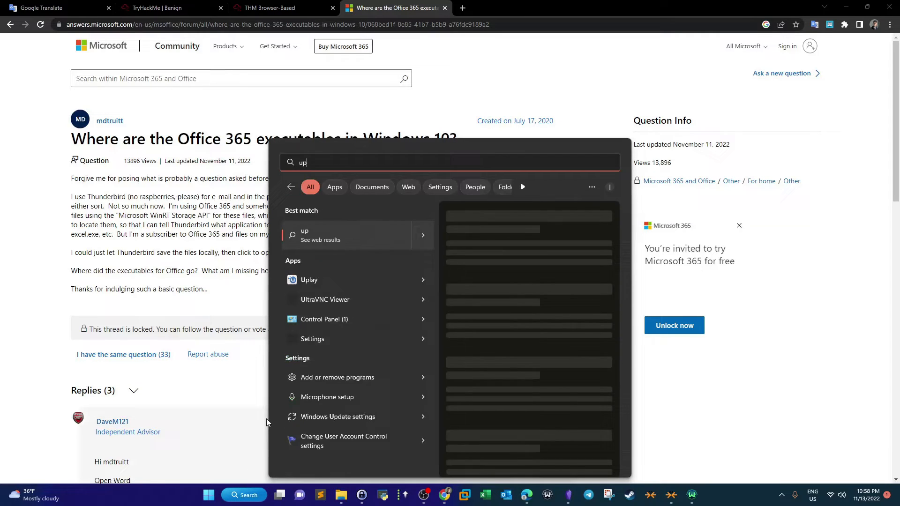
text(date.ex)
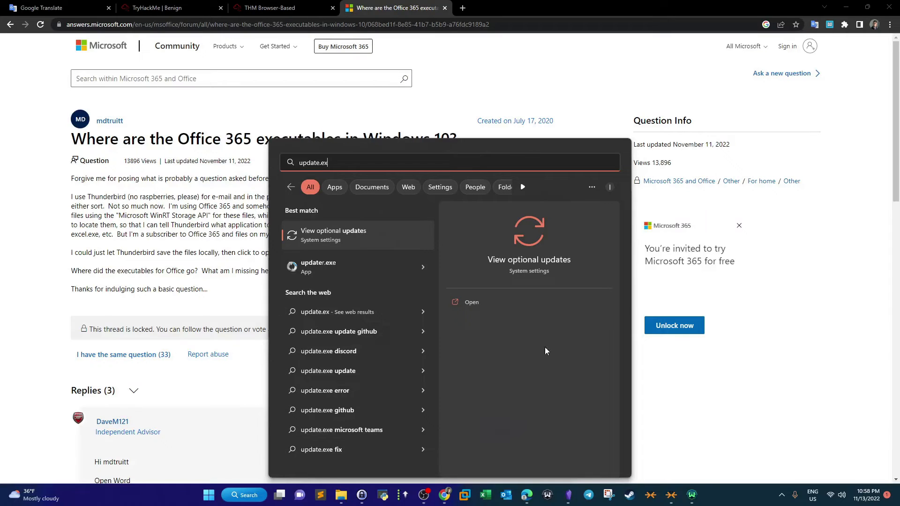
click(422, 271)
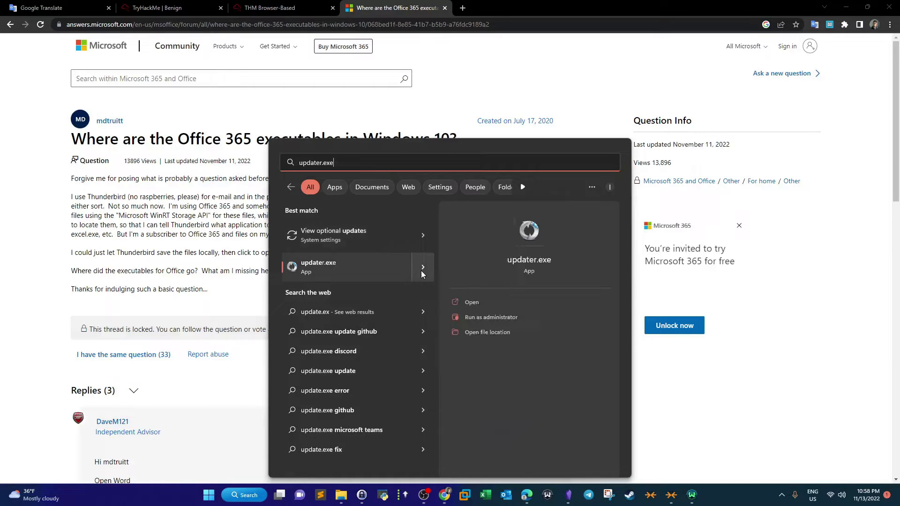
click(474, 332)
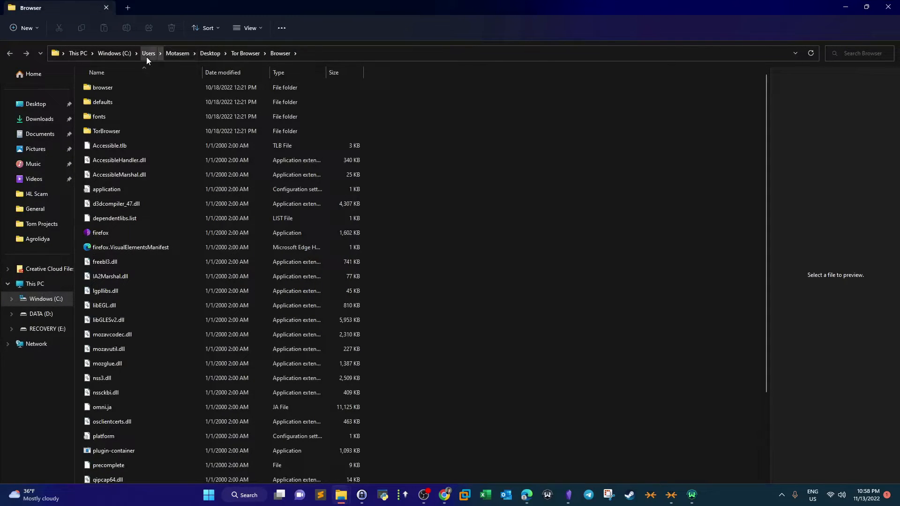
click(886, 7)
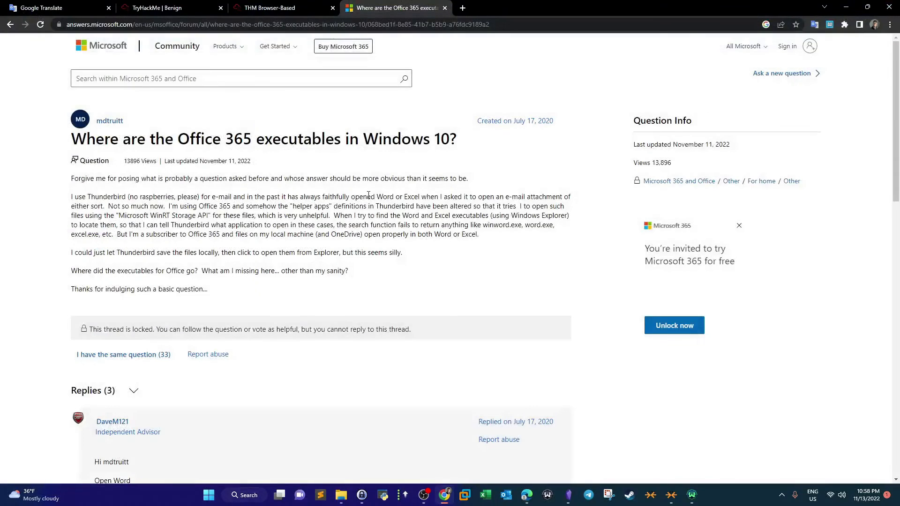
- Compare the schtasks CommandLine values in Splunk with the LOLBIN download question on the room page
click(245, 4)
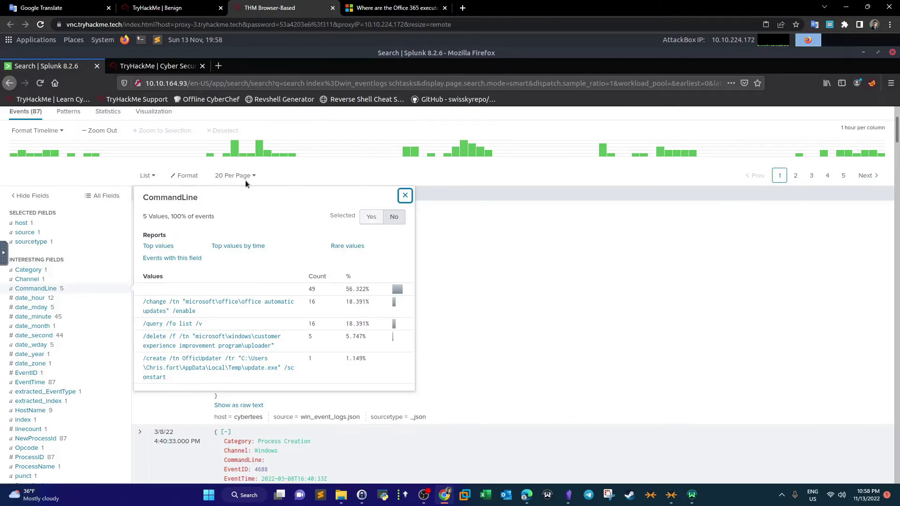
click(178, 7)
click(277, 8)
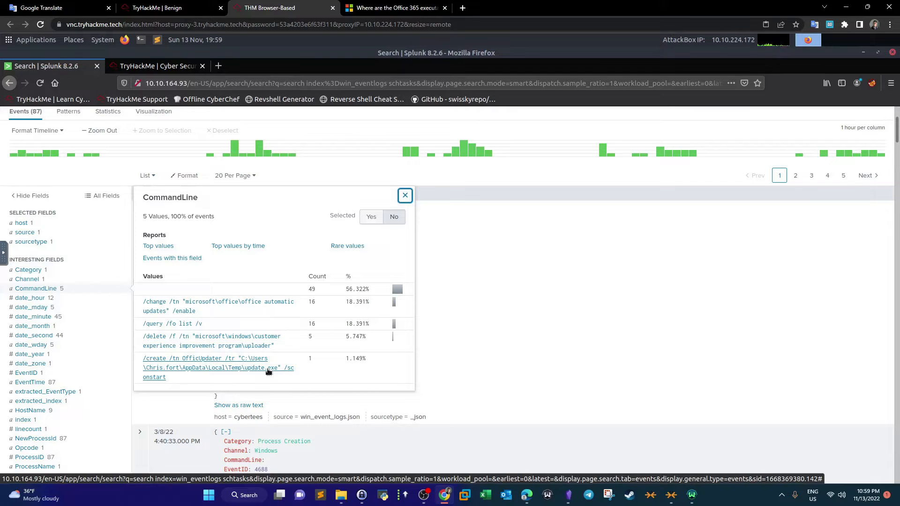
click(377, 8)
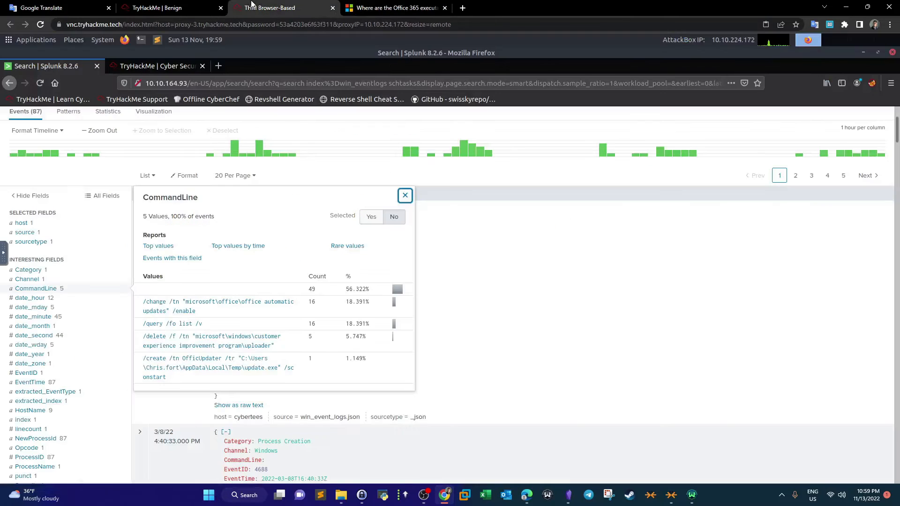
click(251, 5)
click(185, 7)
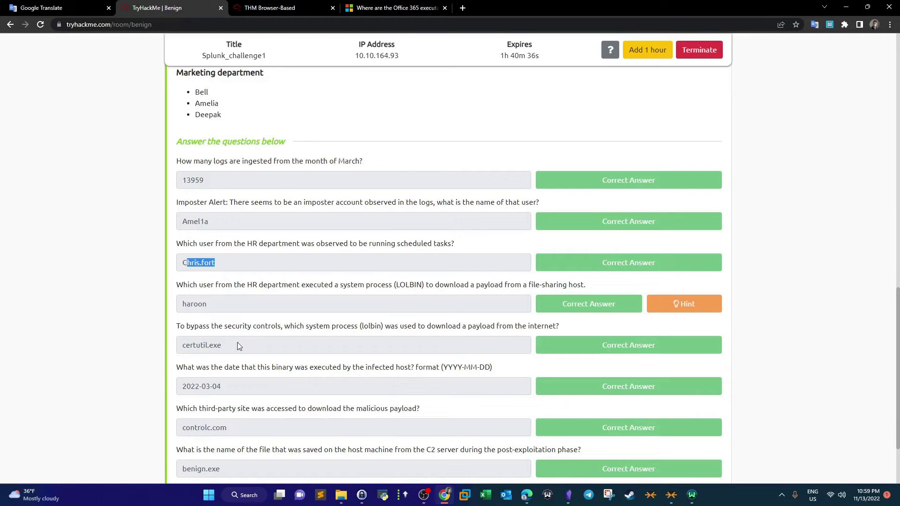
drag(177, 284, 394, 290)
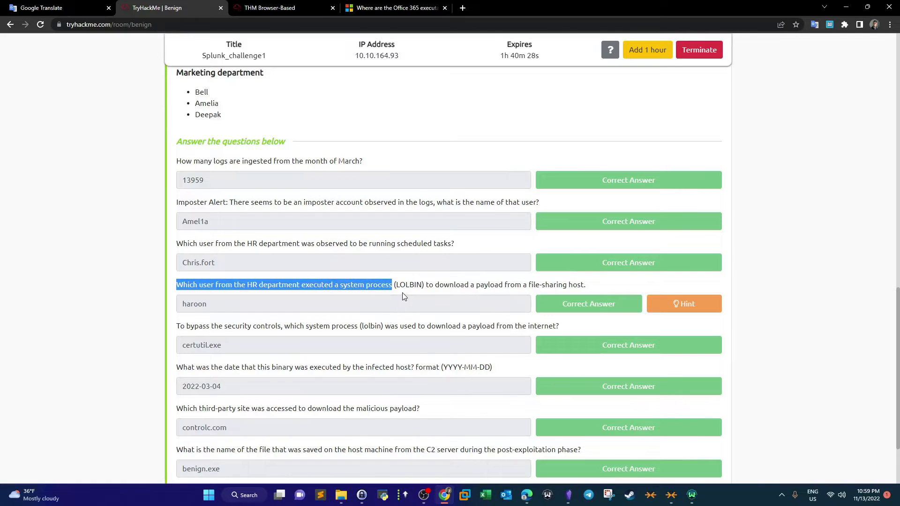
click(432, 285)
drag(432, 286, 550, 286)
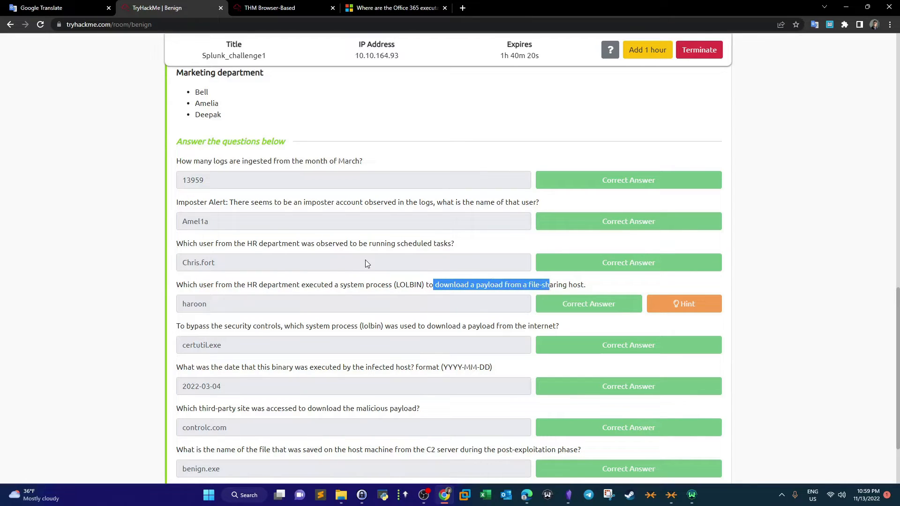
click(375, 286)
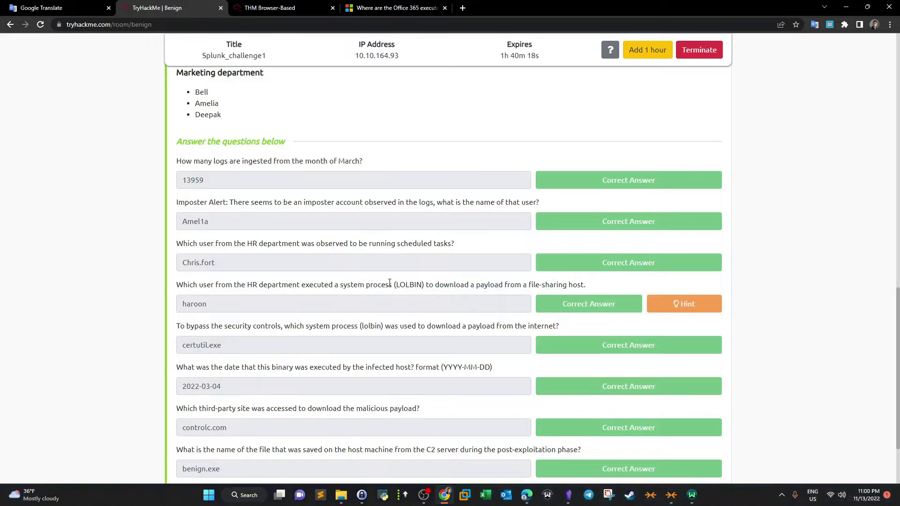
drag(389, 285, 346, 284)
click(283, 290)
drag(325, 285, 381, 284)
double_click(403, 285)
- Close the CommandLine field summary and return to the Splunk search bar
click(274, 8)
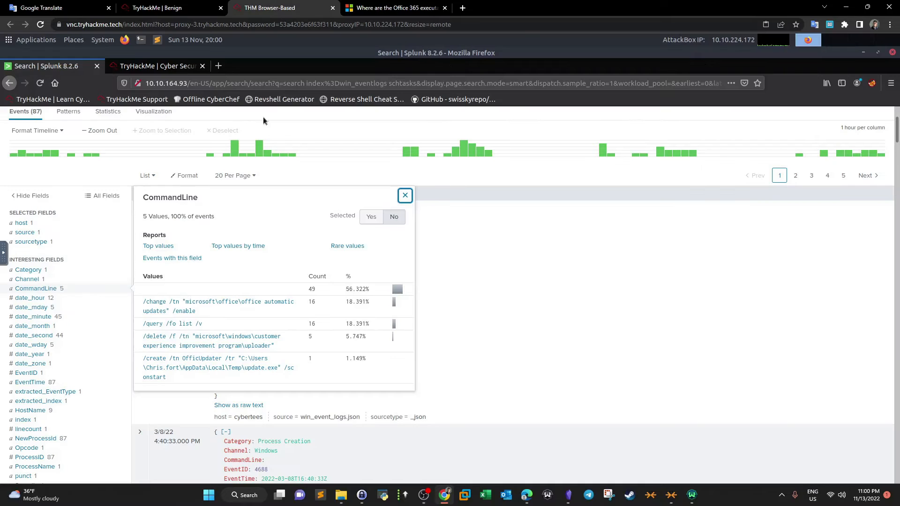
click(405, 196)
scroll(196, 202, up, 3)
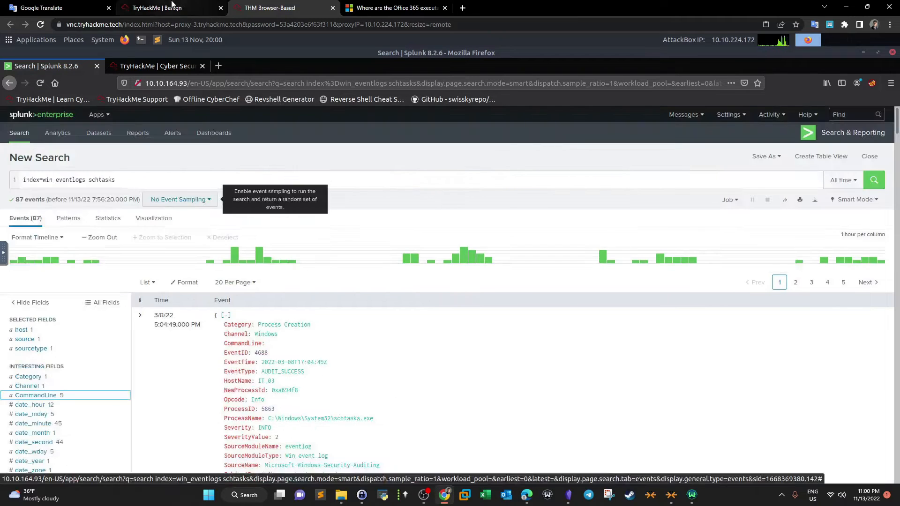
click(172, 6)
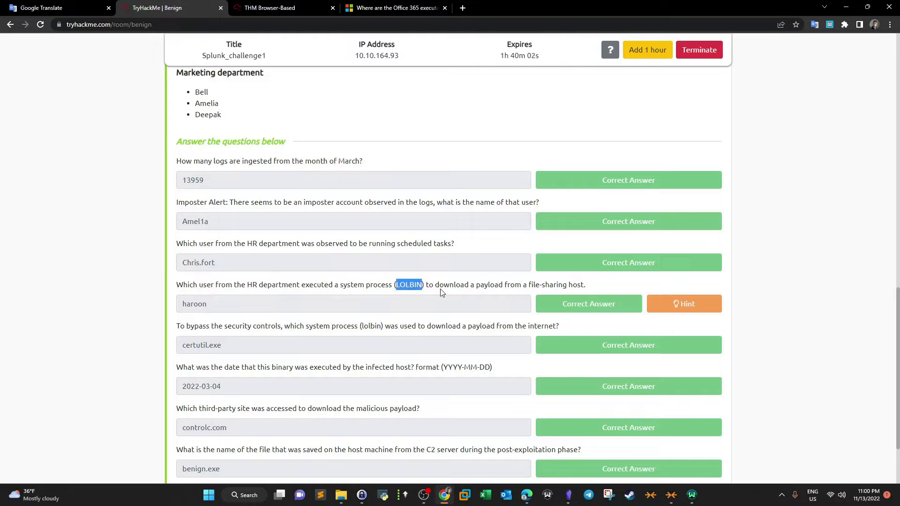
click(269, 8)
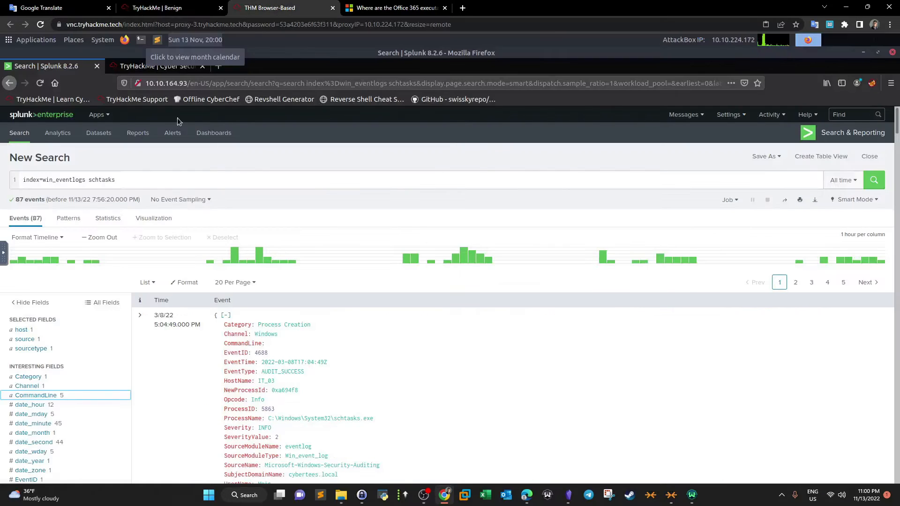
- Review the LOLBIN download question and the HR department user list on the room page
drag(123, 180, 88, 182)
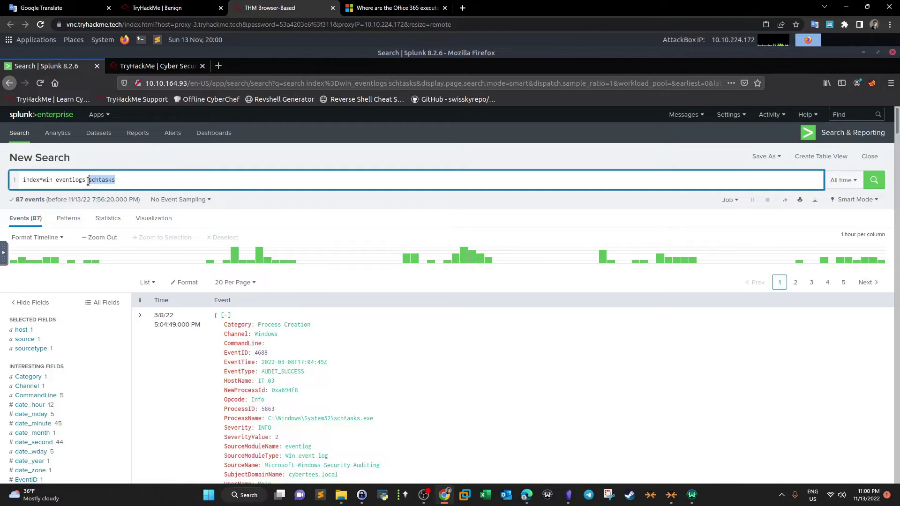
click(160, 7)
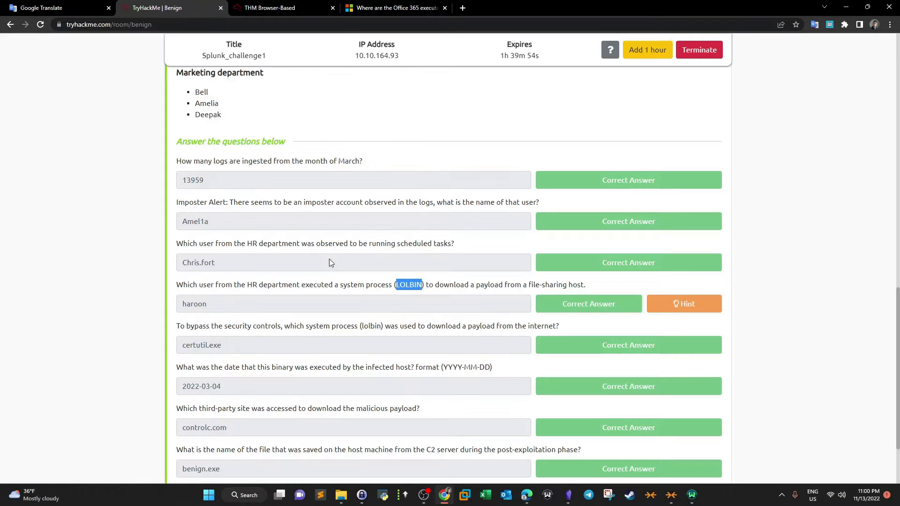
drag(247, 286, 308, 291)
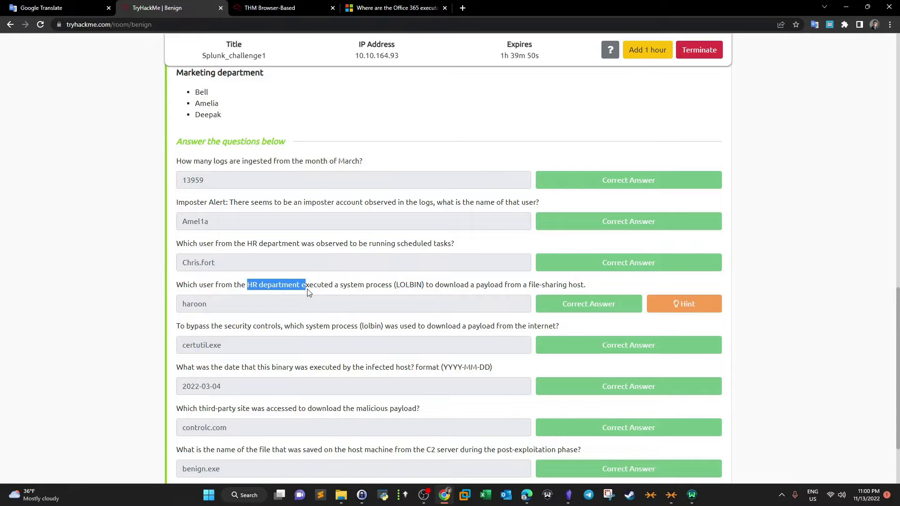
scroll(311, 293, up, 5)
drag(220, 294, 195, 268)
- Replace the schtasks term with UserName="haroon" OR UserName="haroon" in the search query
click(269, 8)
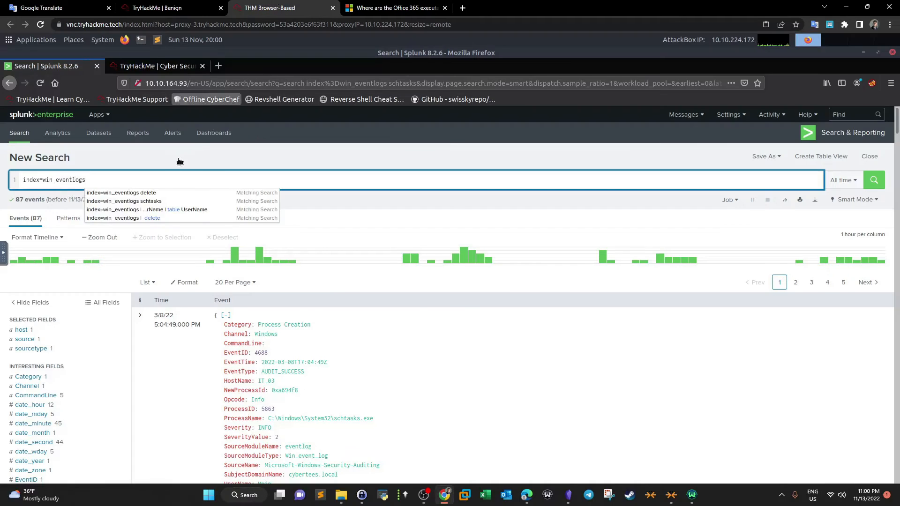
text(UserName=")
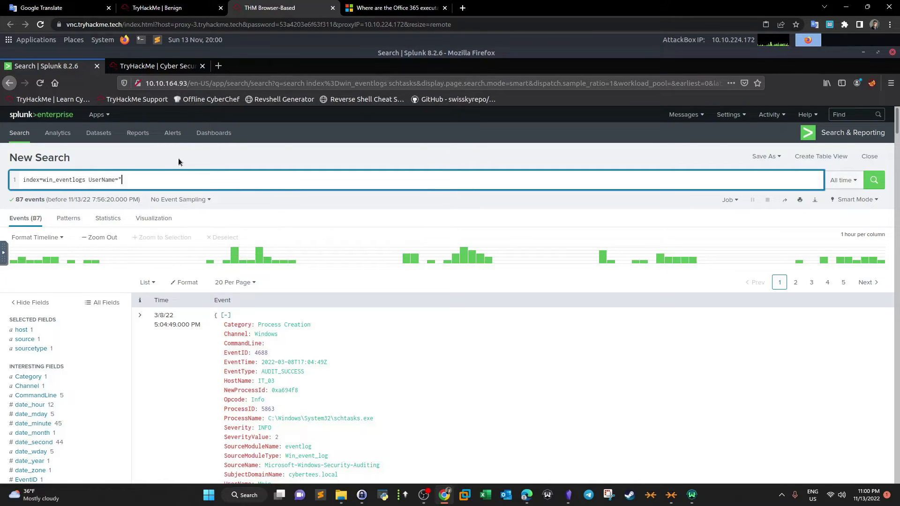
text(haroon" OR)
drag(89, 179, 144, 180)
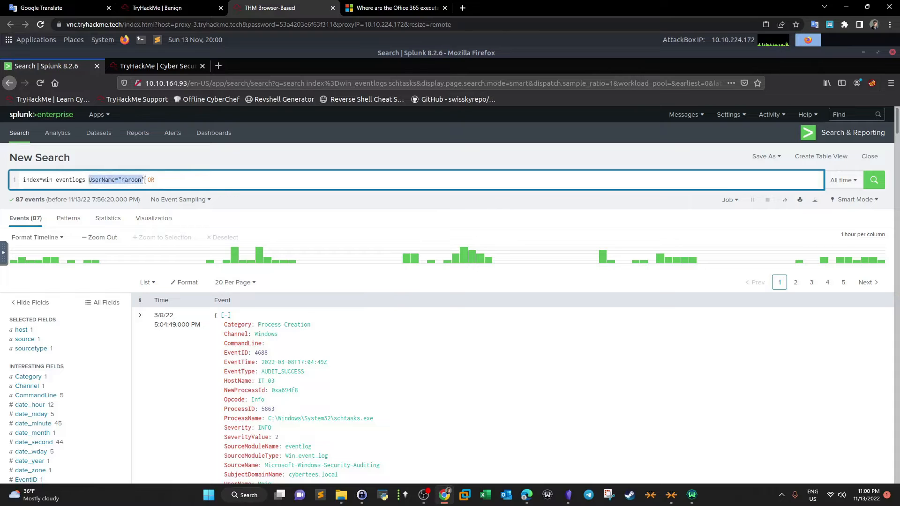
key(ctrl+c)
click(183, 180)
key(ctrl+v)
click(188, 8)
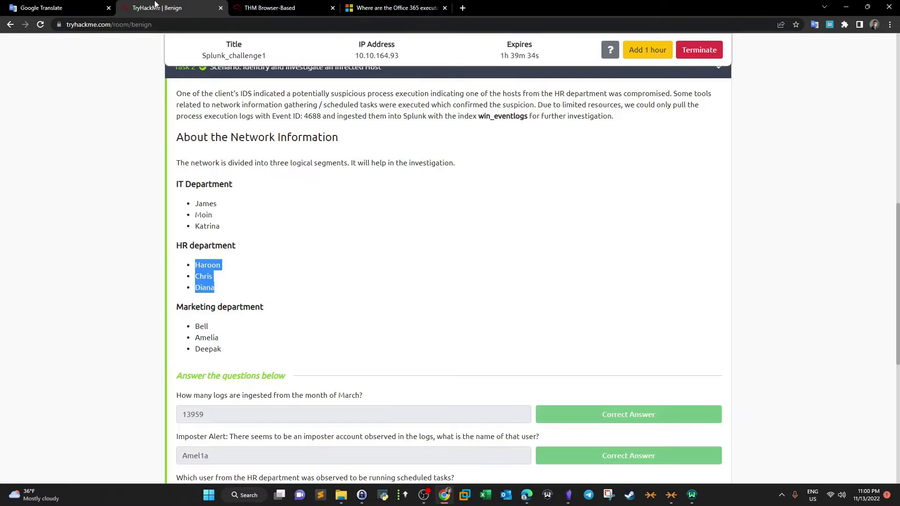
click(248, 6)
click(191, 180)
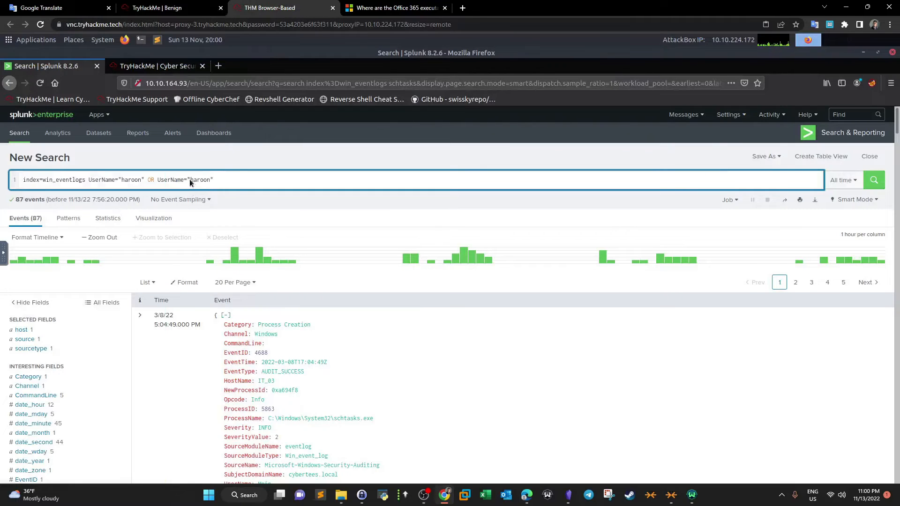
drag(211, 180, 213, 180)
text(chris.fort" O)
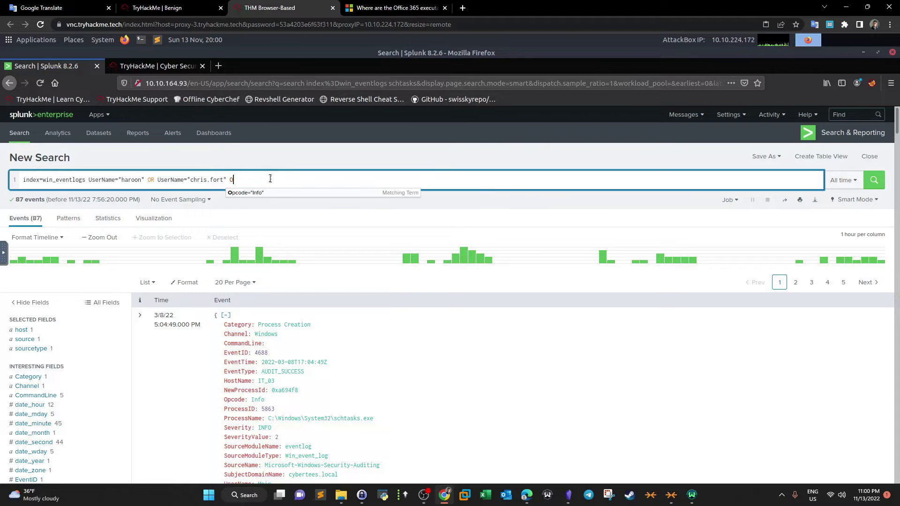
key(ctrl+v)
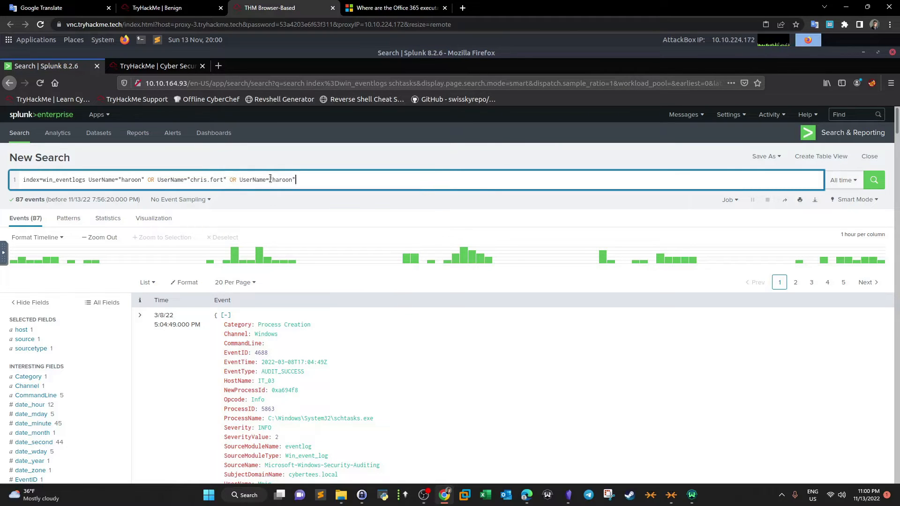
- Check the third HR department user's name on the room page
click(188, 9)
click(278, 10)
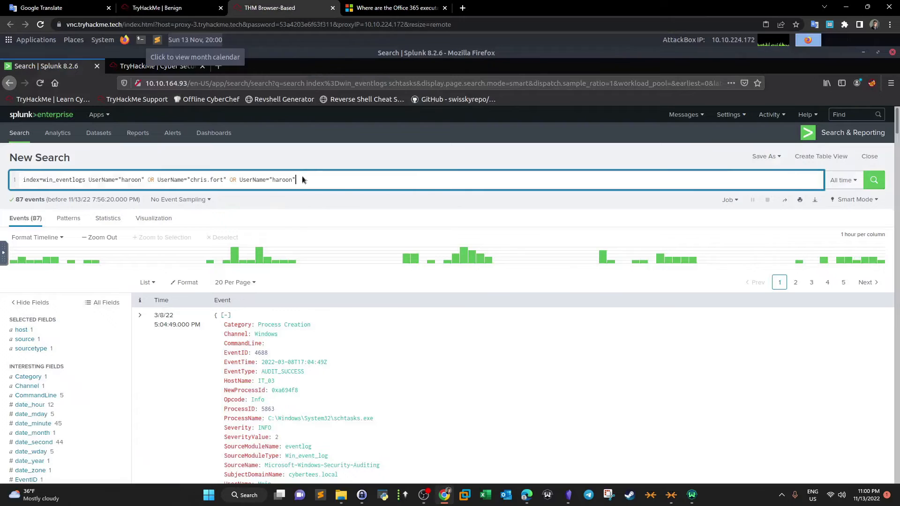
key(ctrl+shift+Tab)
click(309, 261)
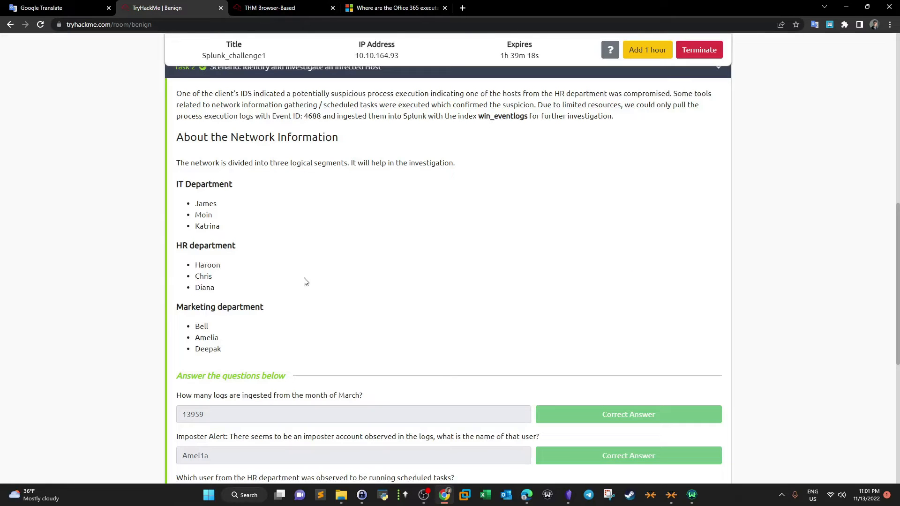
drag(217, 288, 195, 288)
click(258, 10)
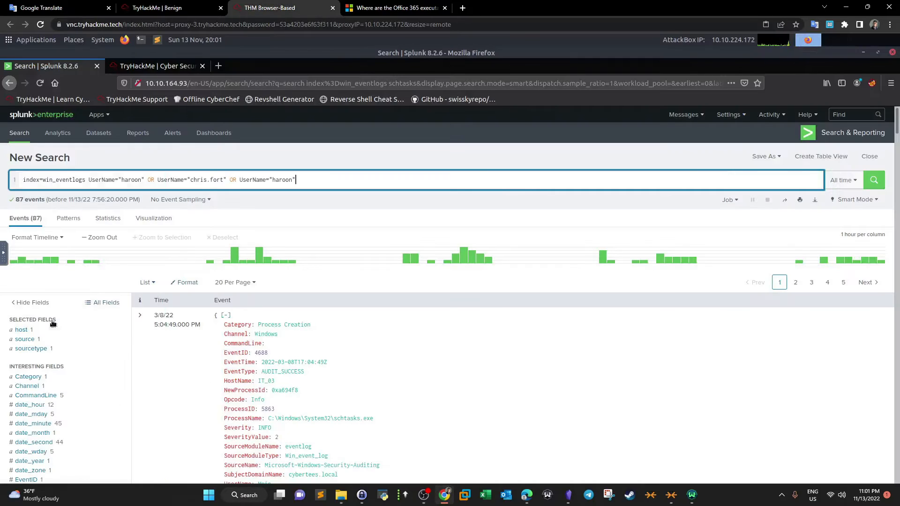
- Inspect the UserName field values in the current search results
scroll(92, 268, down, 2)
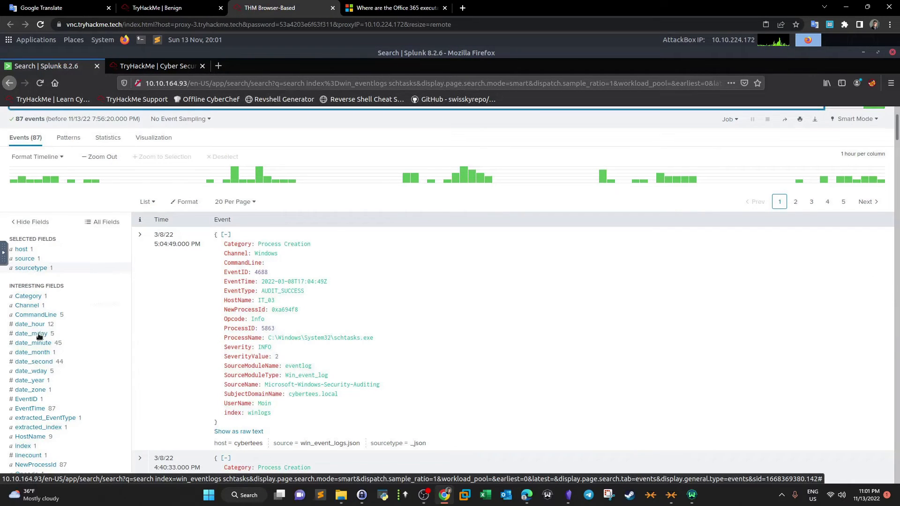
scroll(39, 336, down, 6)
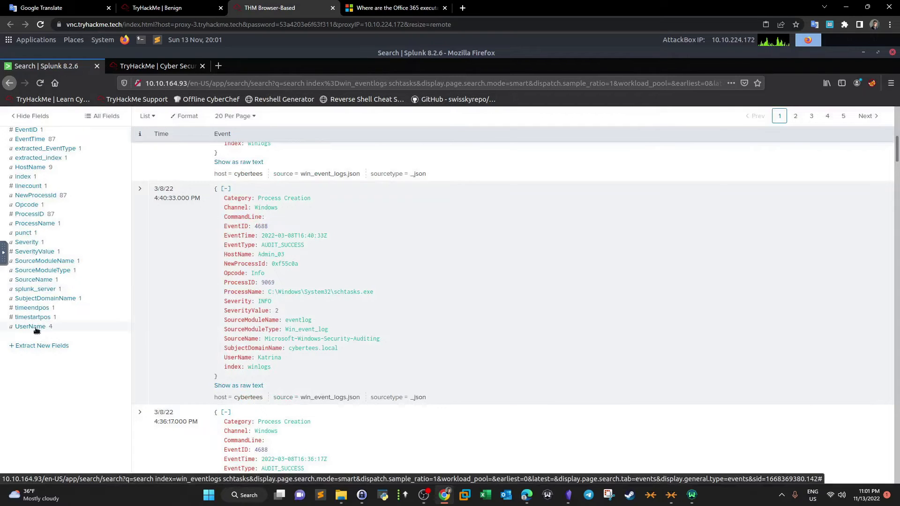
click(38, 325)
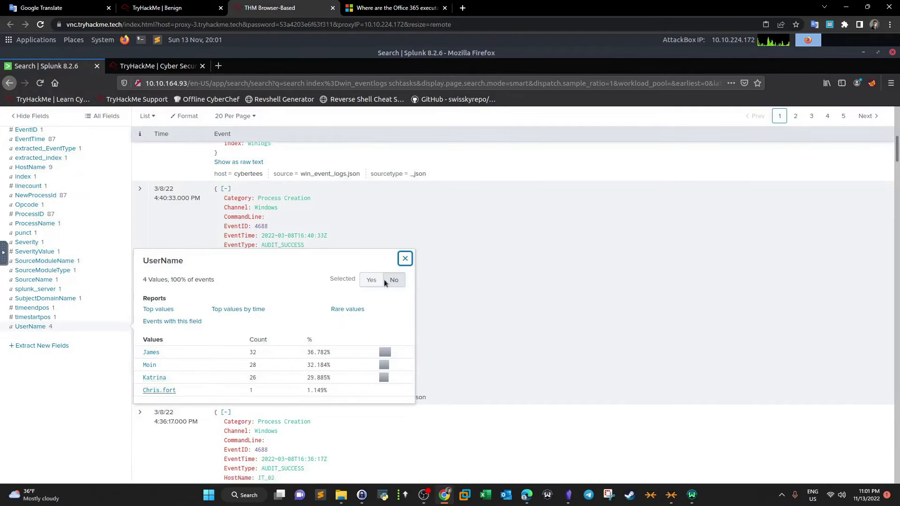
click(314, 210)
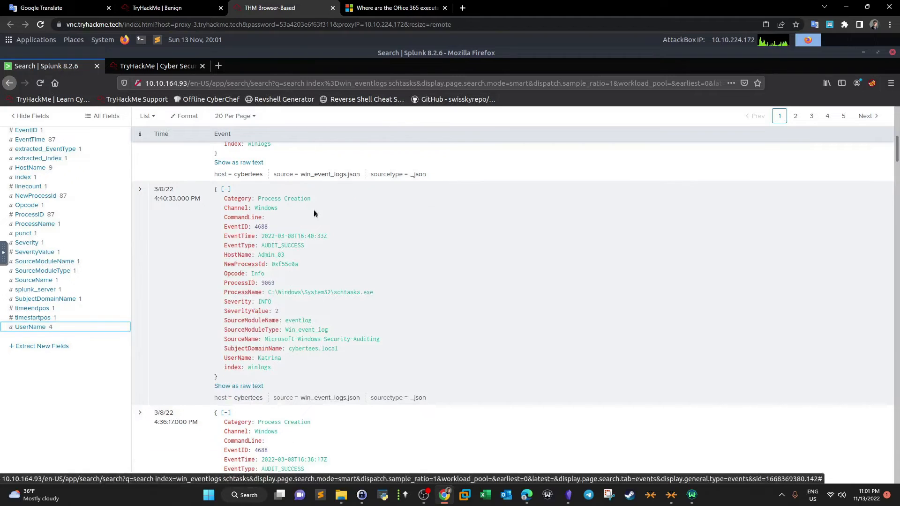
scroll(314, 210, up, 4)
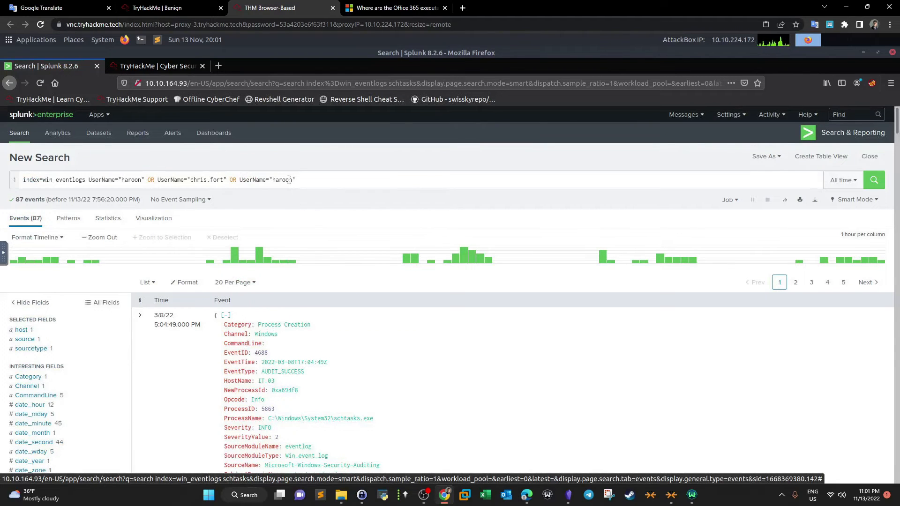
- Replace the third username with Daina and run the search
drag(291, 180, 273, 180)
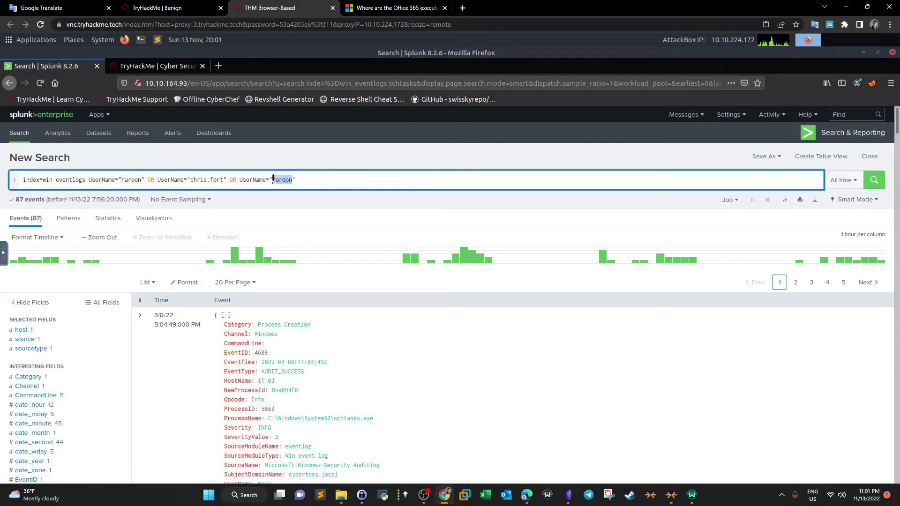
key(BackSpace)
text(dAI)
key(BackSpace)
key(BackSpace)
text(D)
key(BackSpace)
key(BackSpace)
text(Daina)
double_click(280, 181)
click(880, 186)
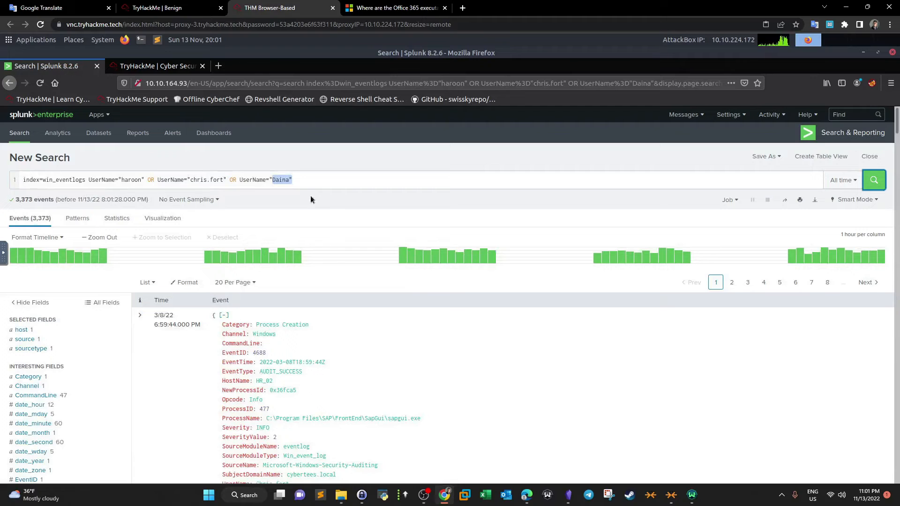
- Inspect the UserName field values for the three HR users' events
scroll(91, 332, down, 8)
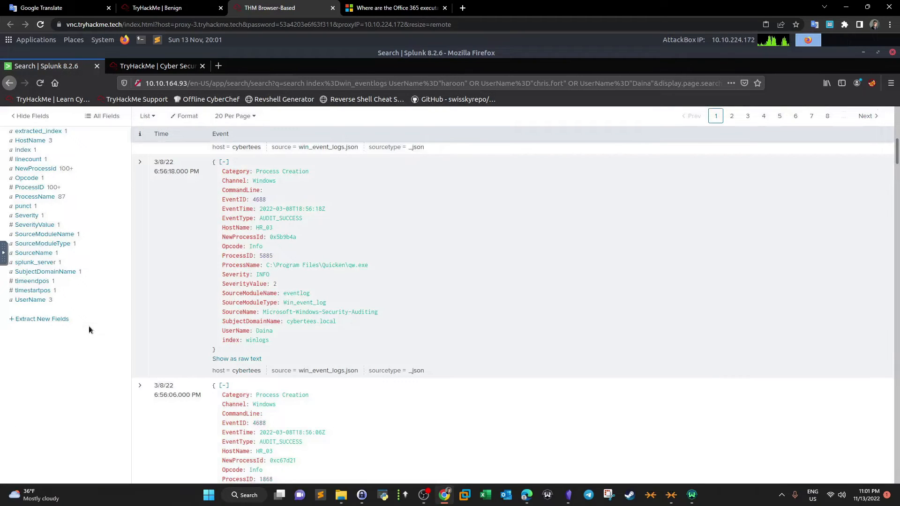
click(31, 300)
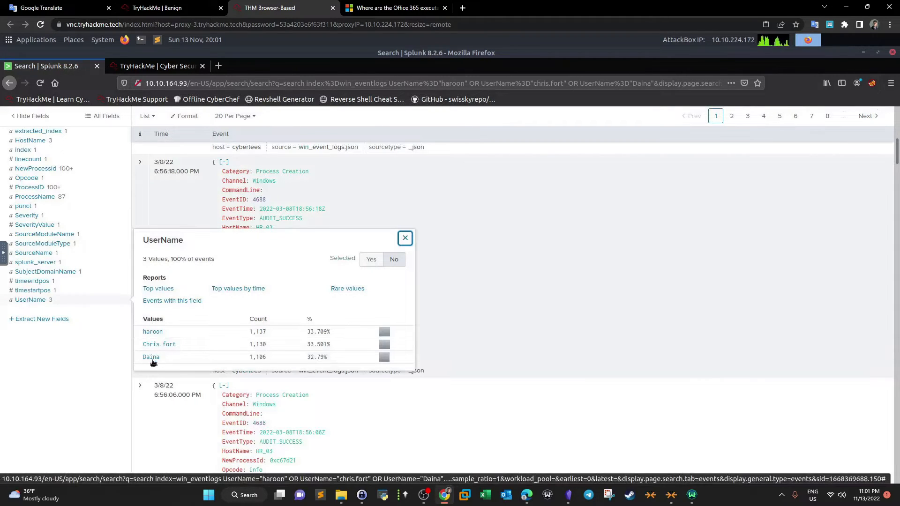
click(405, 238)
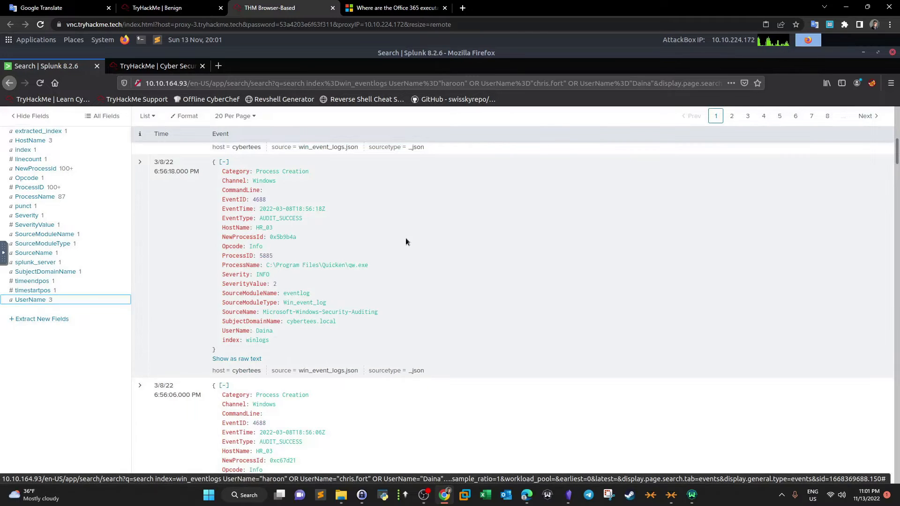
scroll(406, 239, up, 3)
scroll(405, 239, up, 5)
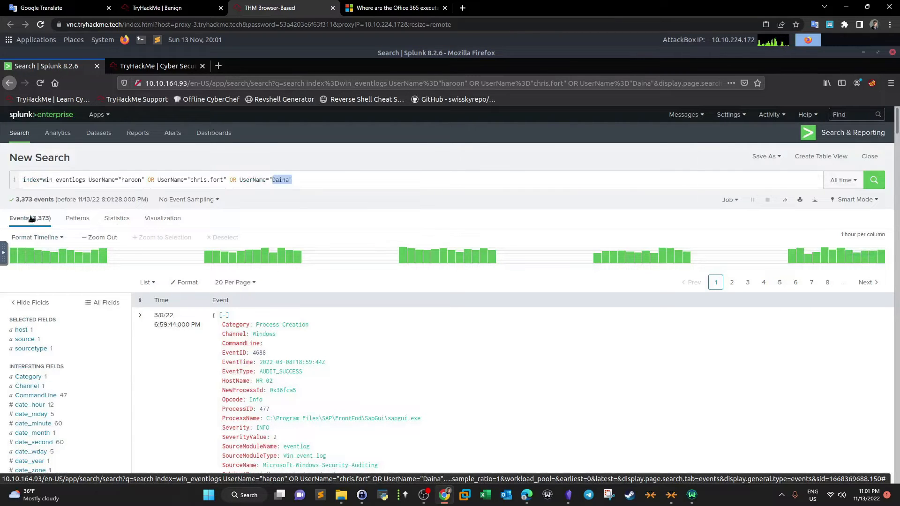
- Reread the LOLBIN download question on the room page
click(175, 5)
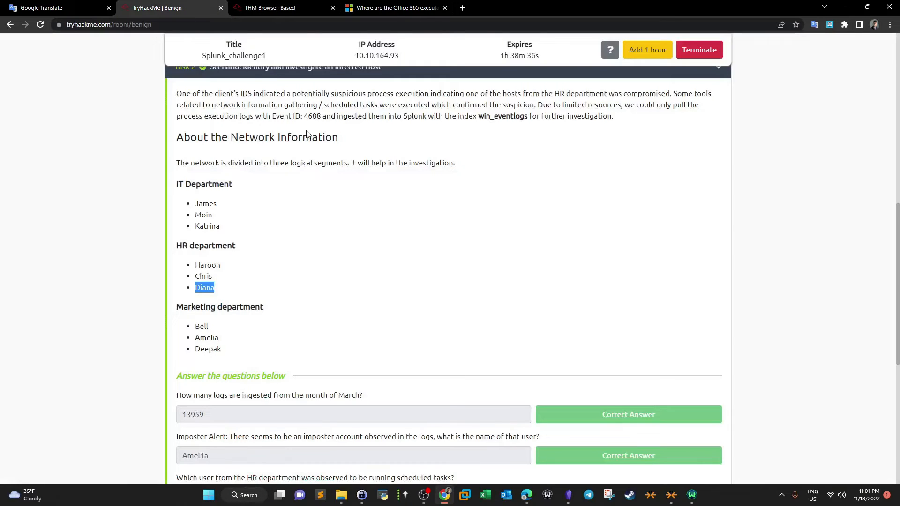
scroll(310, 140, down, 5)
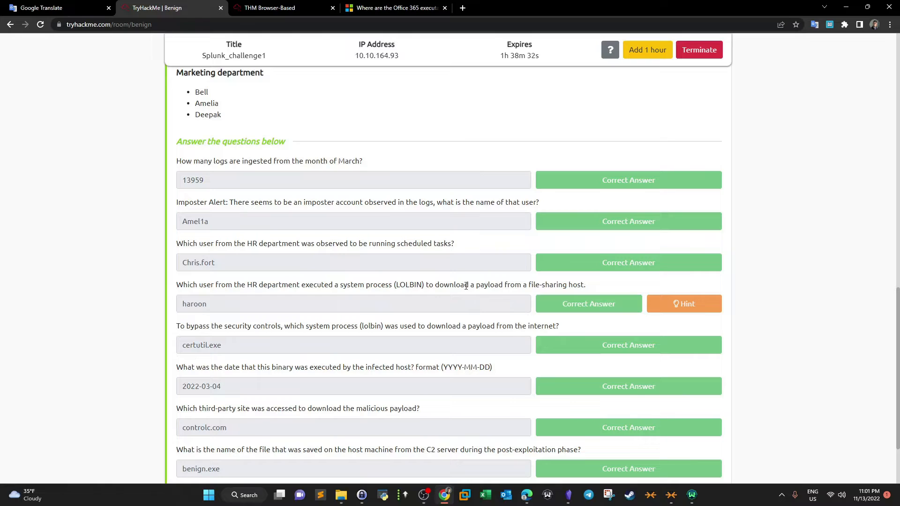
drag(329, 286, 382, 291)
click(498, 287)
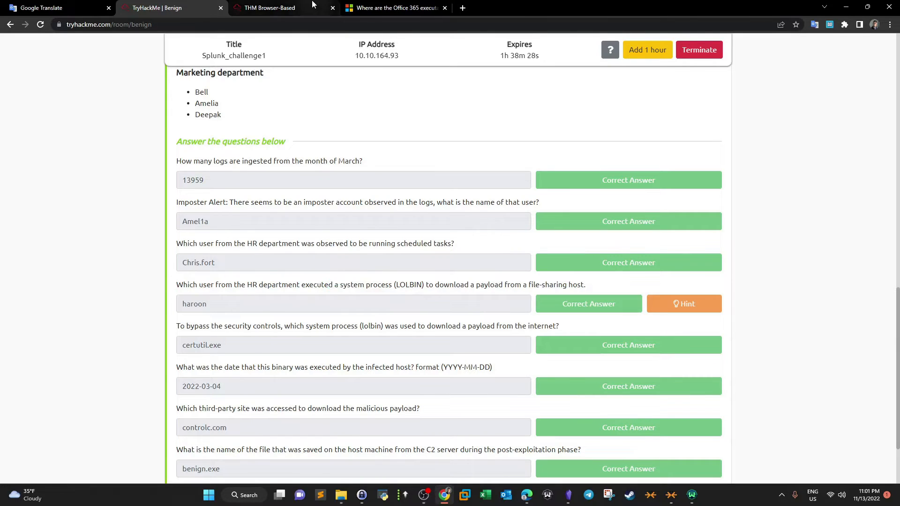
key(ctrl+Tab)
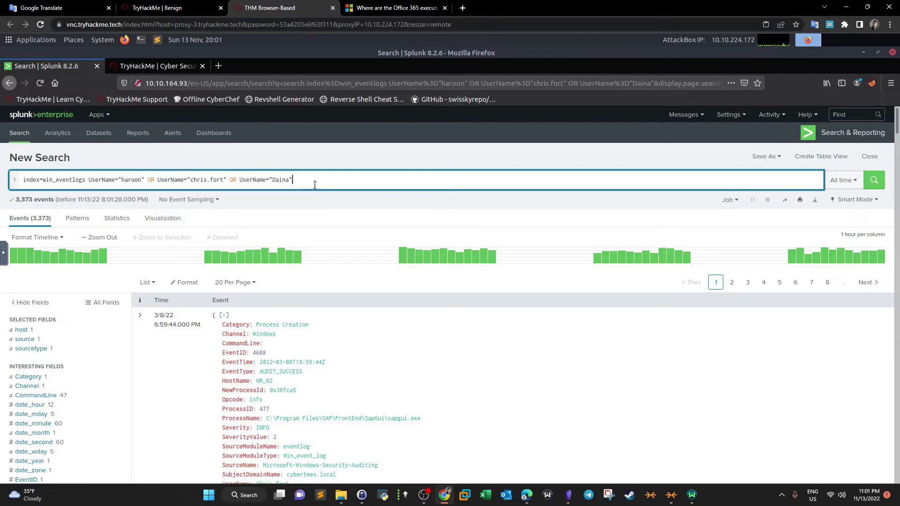
- Append | table UserName ProcessName to the query and run the search
text(|  table )
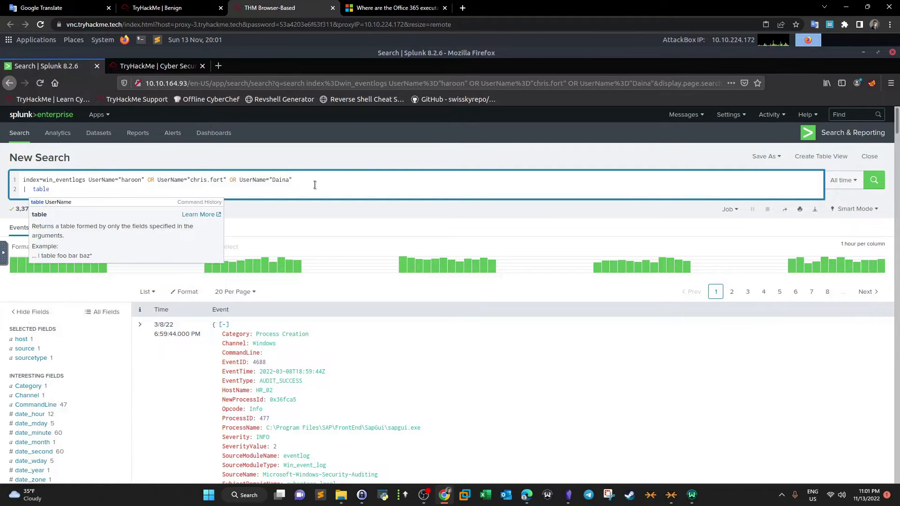
text(UserName)
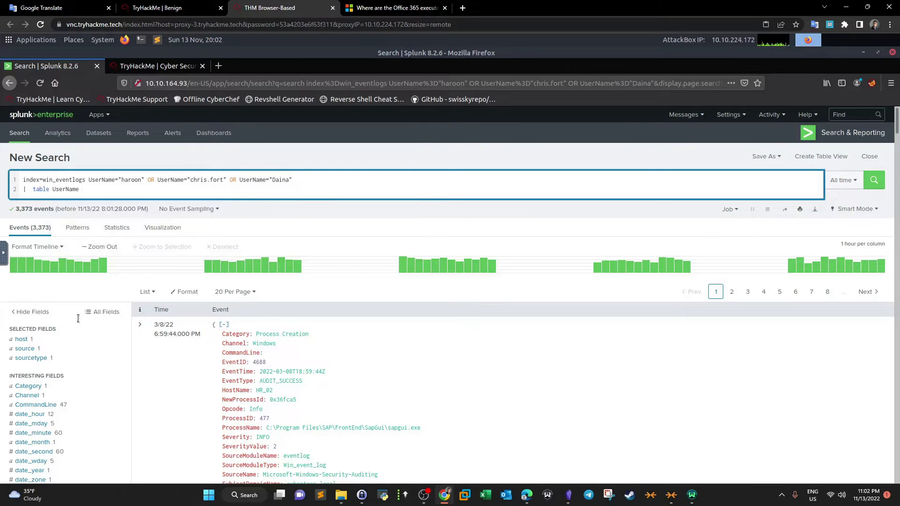
scroll(80, 319, down, 4)
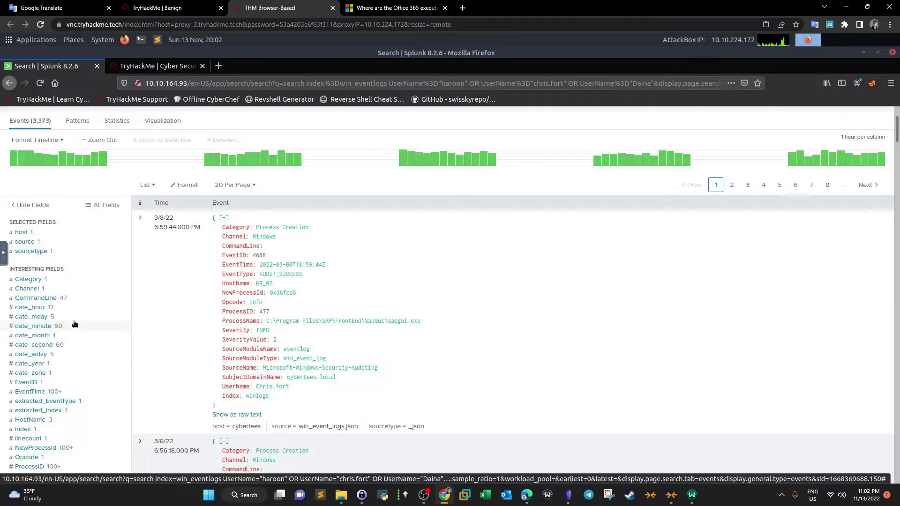
scroll(75, 324, down, 3)
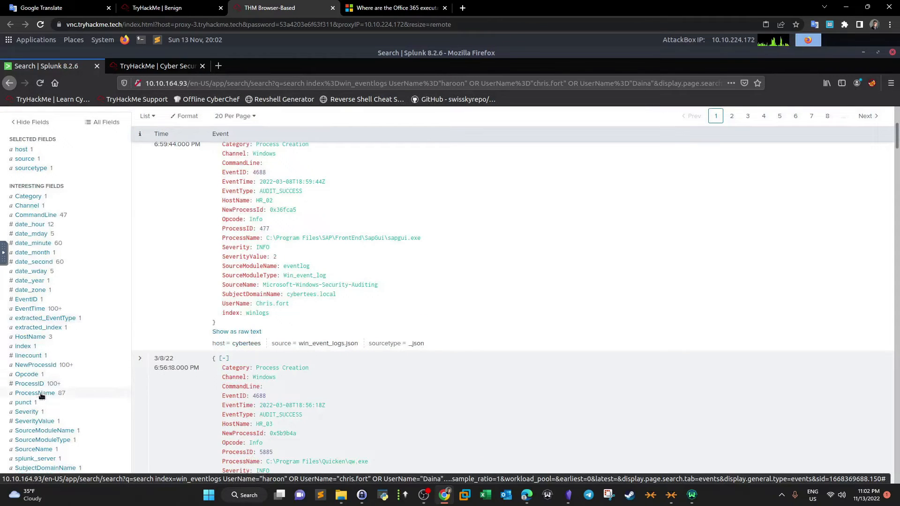
scroll(136, 314, up, 7)
click(108, 195)
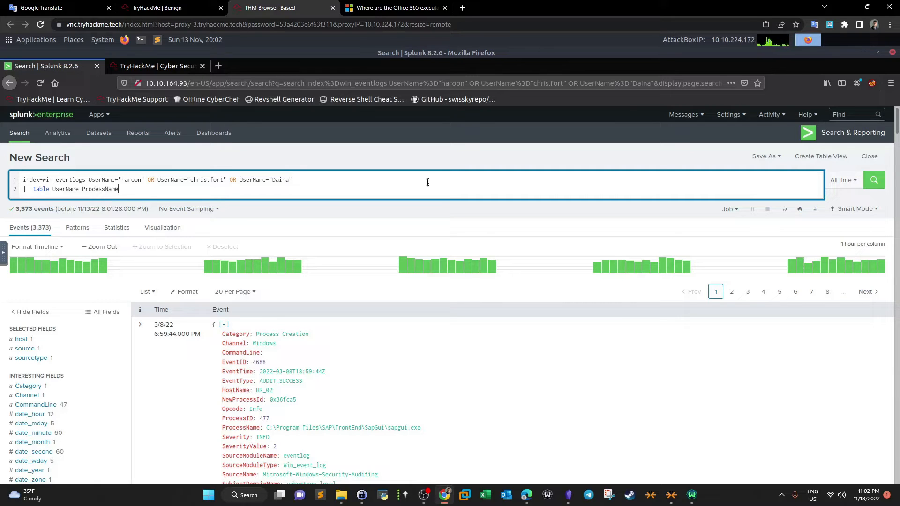
click(874, 180)
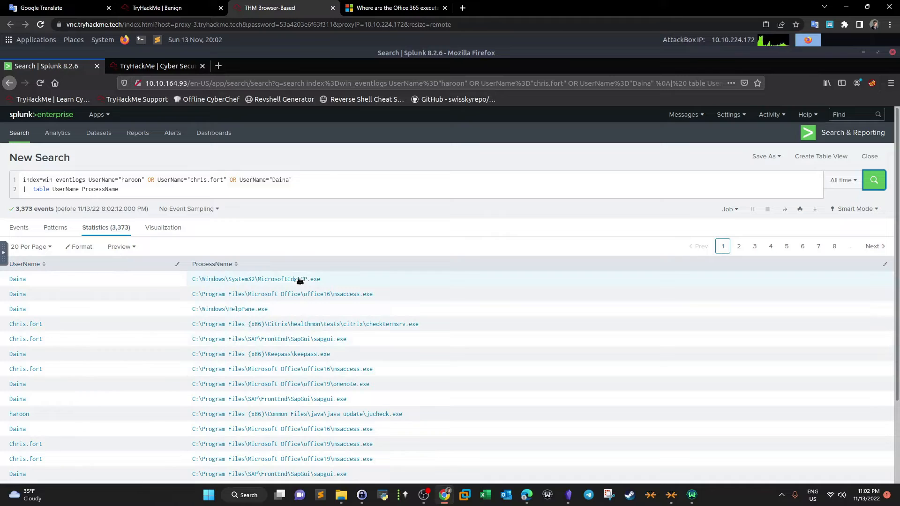
click(157, 8)
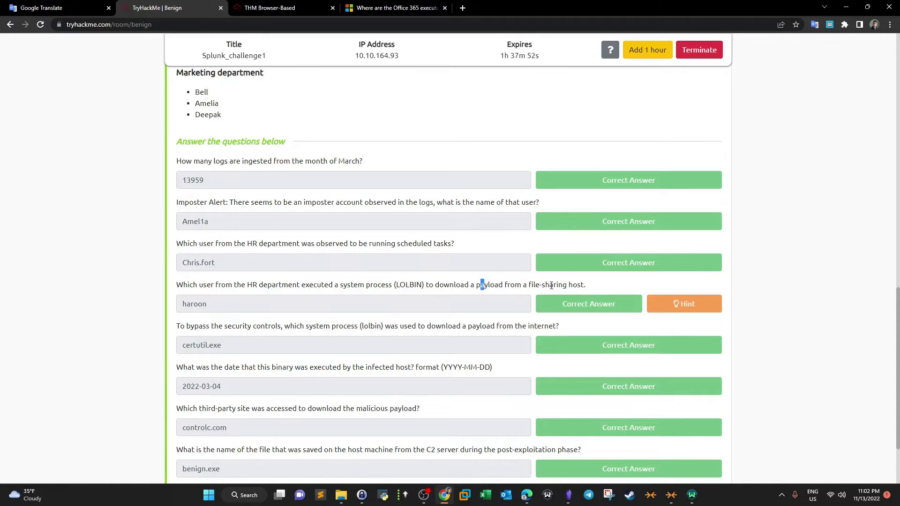
- Review the UserName and ProcessName results table, moving on to its second page
click(269, 8)
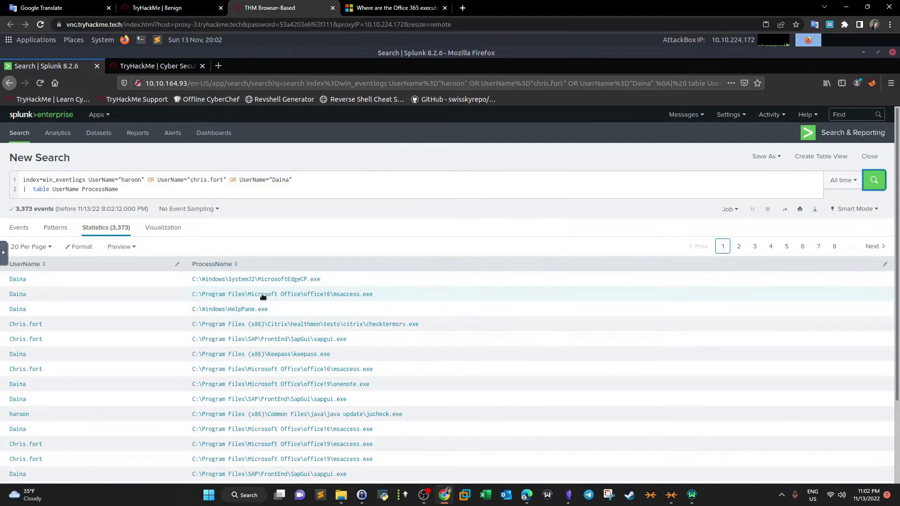
scroll(341, 351, down, 1)
scroll(341, 351, down, 3)
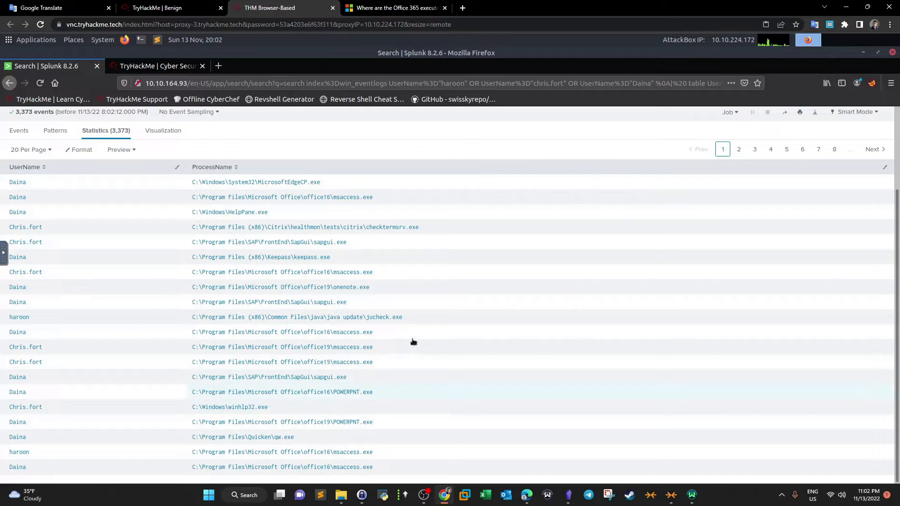
click(738, 150)
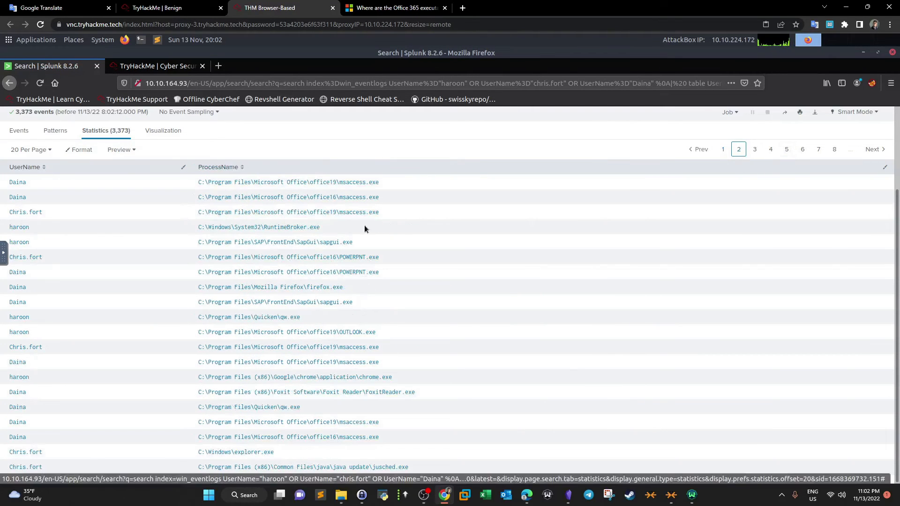
- Open the LOLBIN question's hint and load lolbas-project.github.io in a new browser tab
click(177, 5)
click(675, 306)
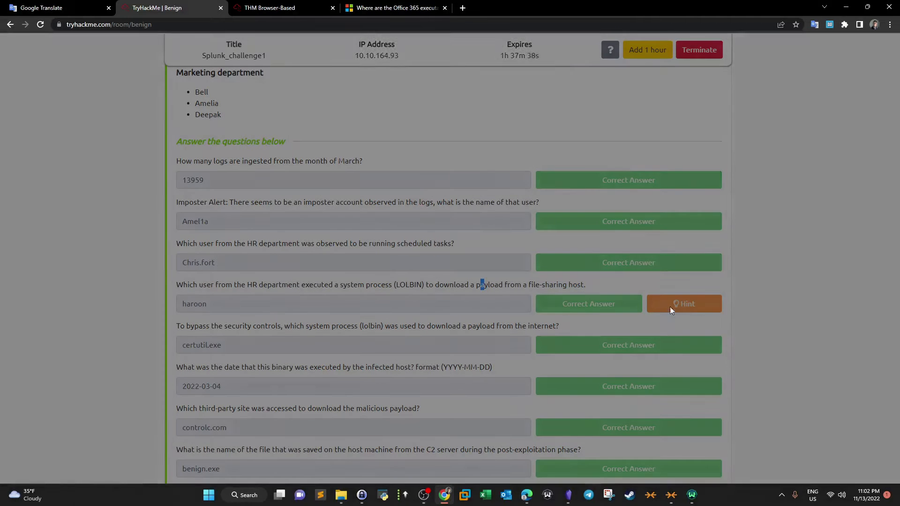
drag(368, 82, 442, 83)
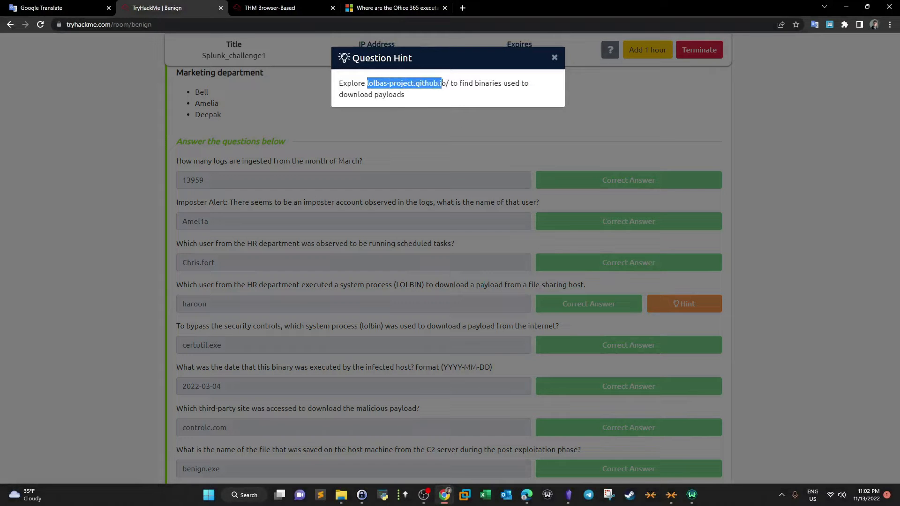
key(ctrl+c)
click(463, 8)
key(ctrl+v)
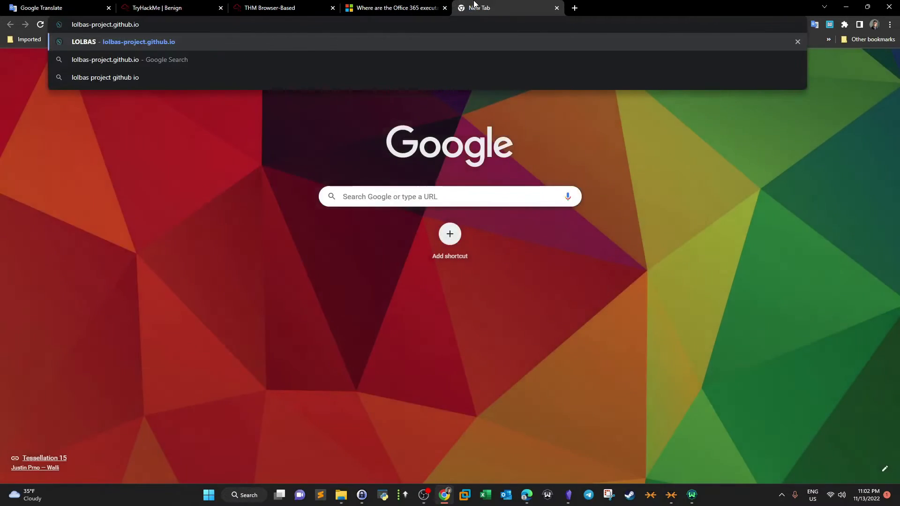
drag(468, 8, 338, 4)
key(Return)
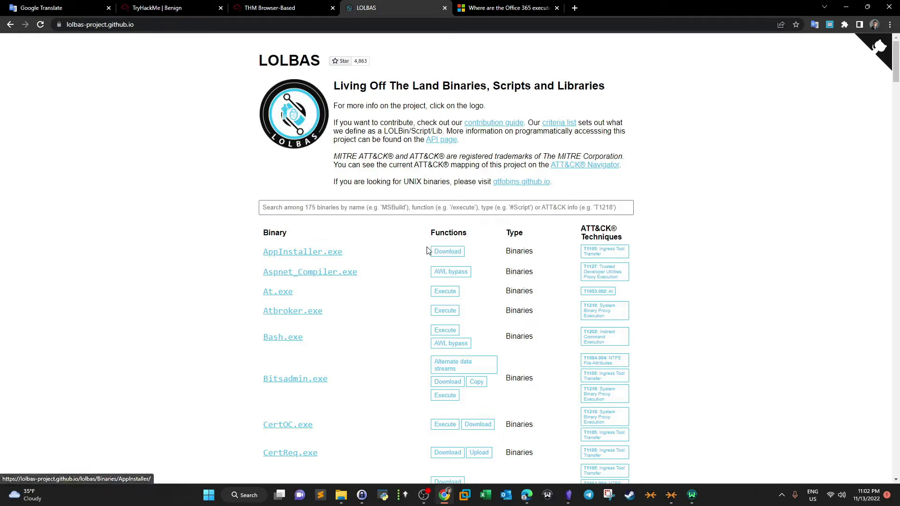
- Browse the LOLBAS binaries list and their functions, looking for binaries used to download payloads
drag(470, 238, 431, 240)
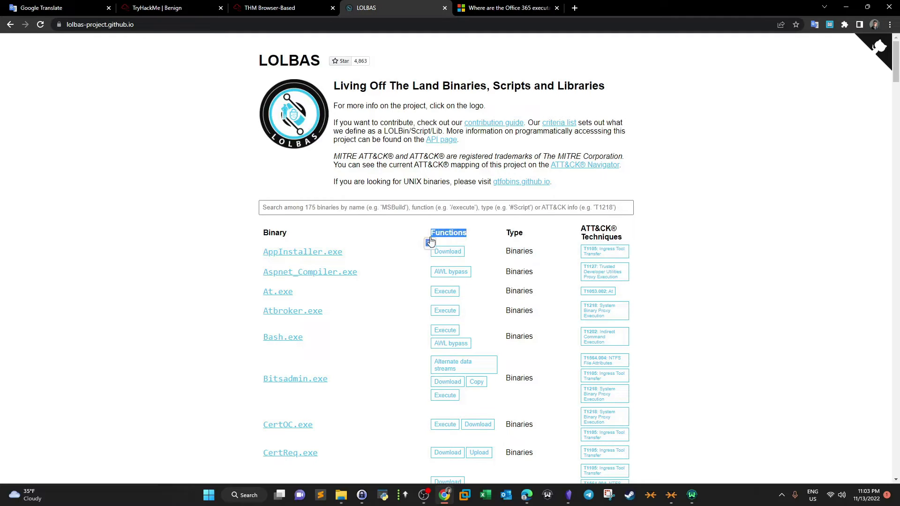
drag(639, 237, 608, 237)
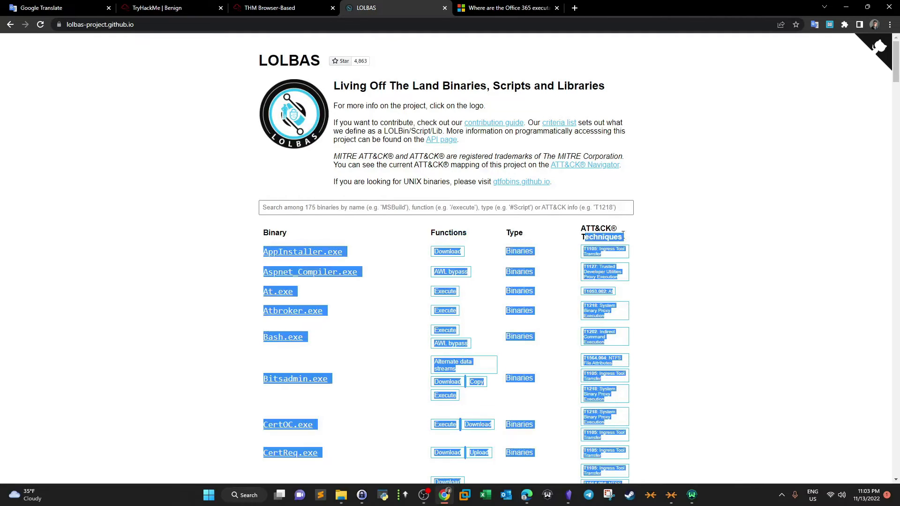
click(661, 239)
drag(359, 253, 263, 254)
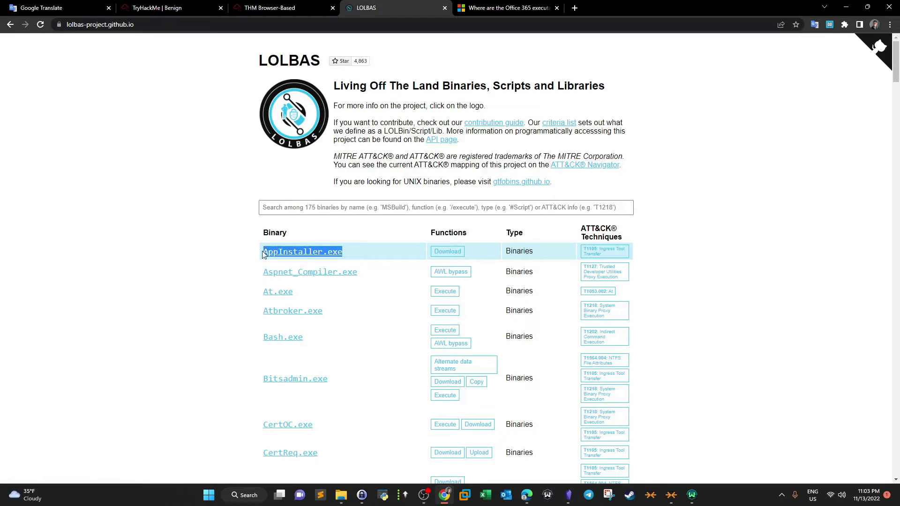
scroll(483, 244, down, 3)
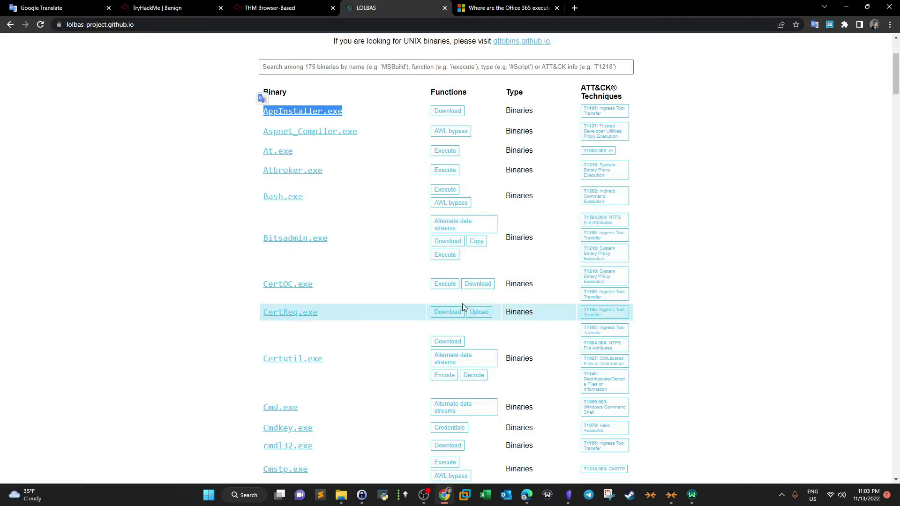
scroll(469, 279, down, 4)
drag(887, 99, 886, 165)
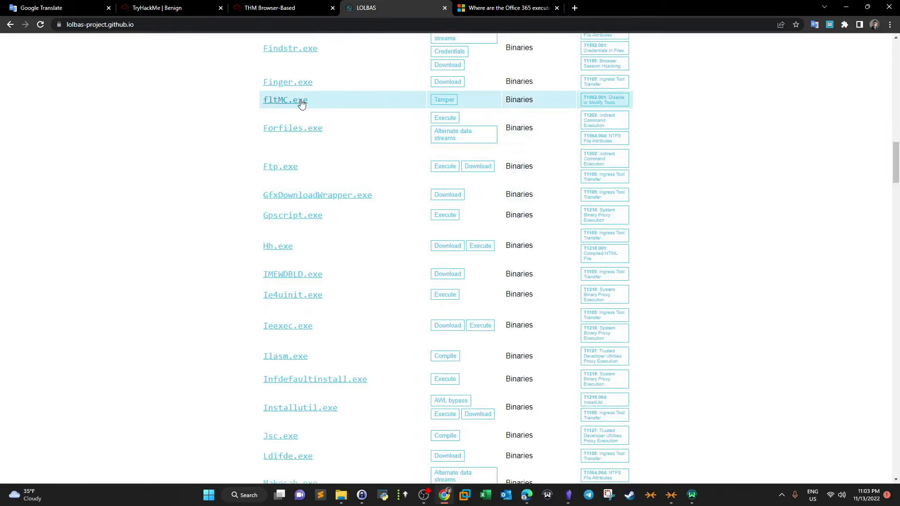
drag(328, 268, 253, 275)
click(296, 6)
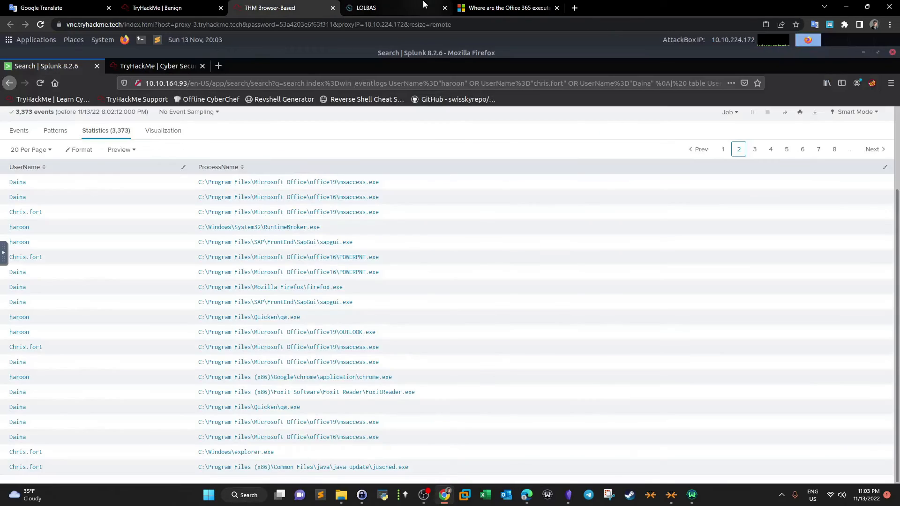
click(366, 8)
click(530, 177)
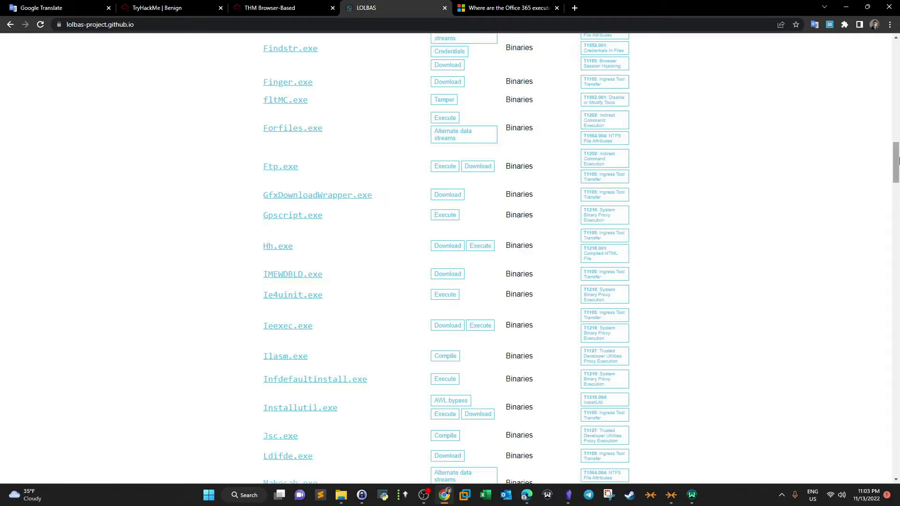
drag(894, 158, 889, 138)
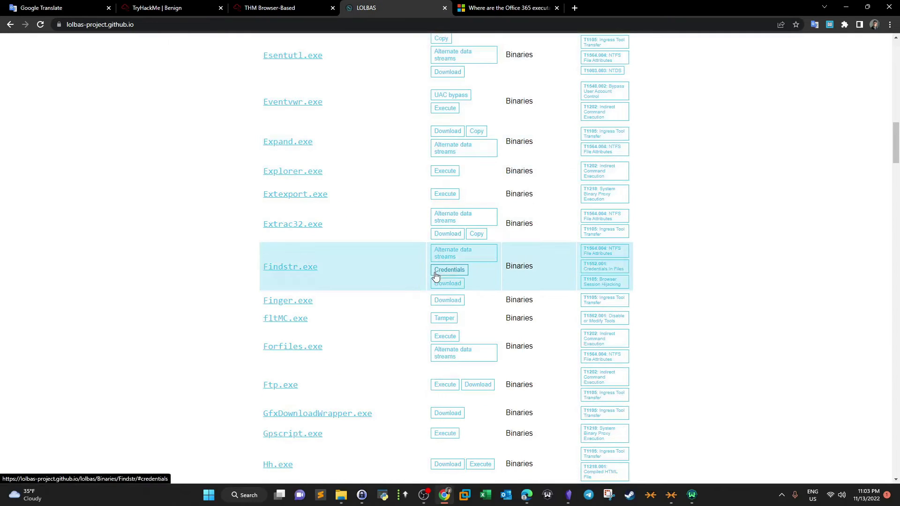
drag(896, 158, 895, 77)
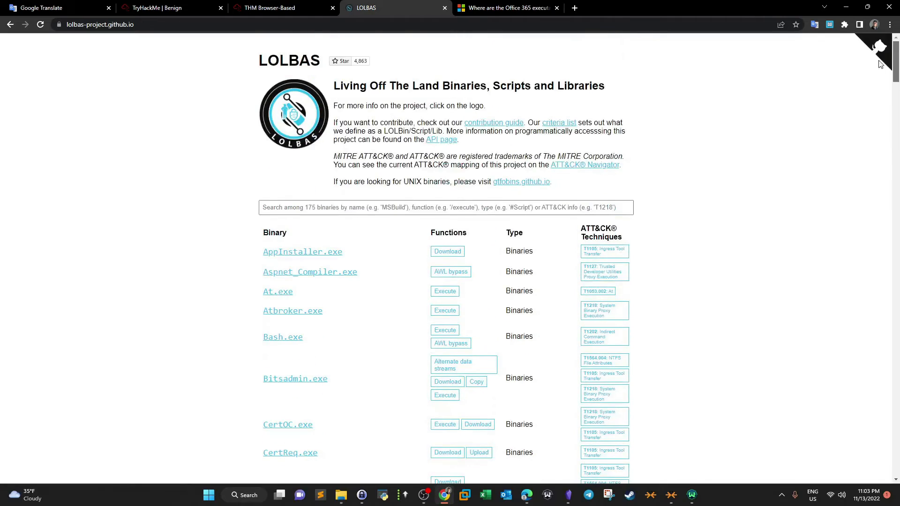
- Review the process names on results pages 3 and 4 of the Splunk table
click(300, 8)
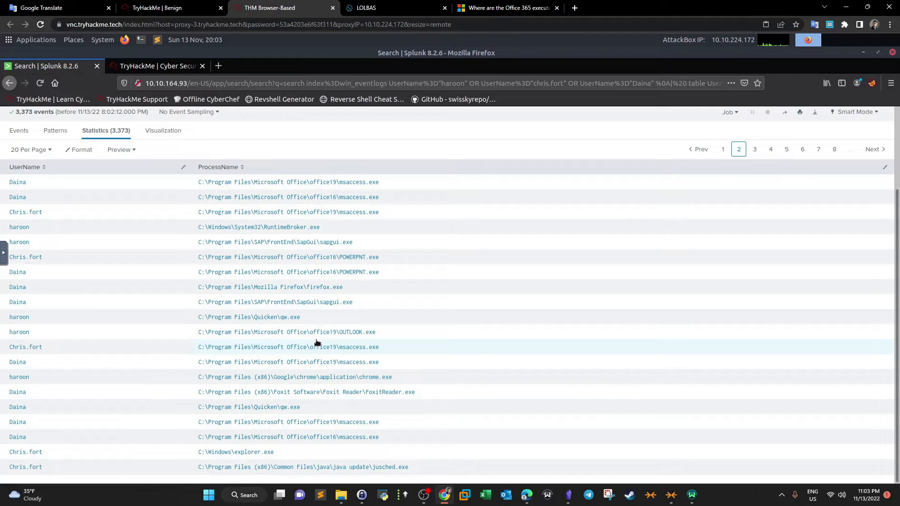
click(366, 8)
click(281, 8)
click(754, 150)
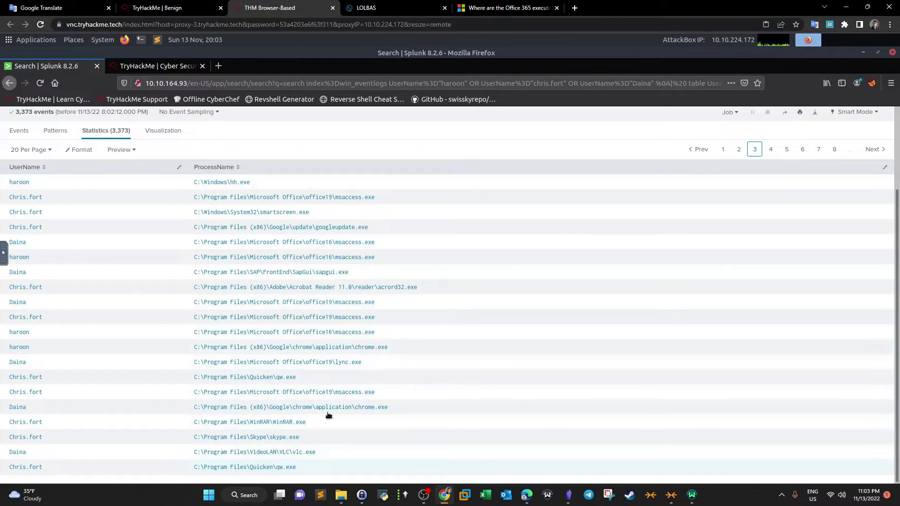
click(771, 150)
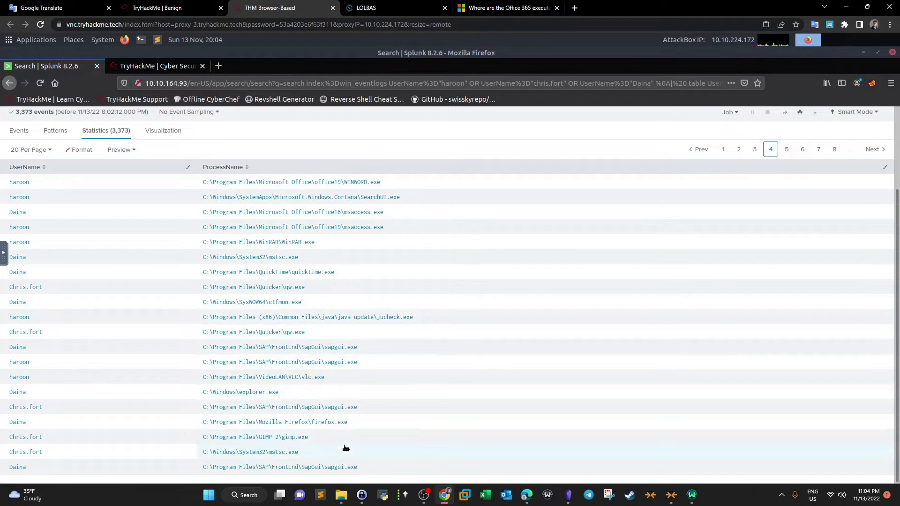
- Search the LOLBAS page for gimp, then close the find bar
click(378, 6)
key(ctrl+f)
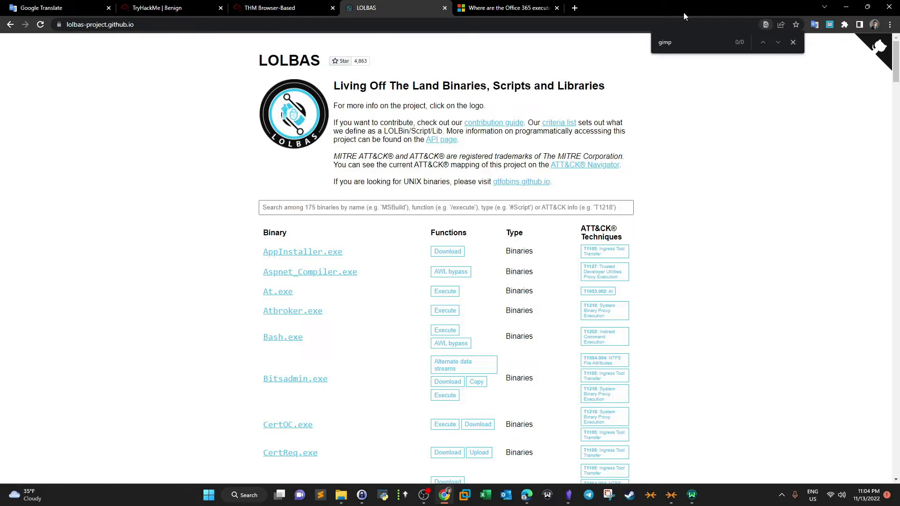
click(793, 44)
- Continue reviewing the process names on results pages 5 to 8
click(290, 6)
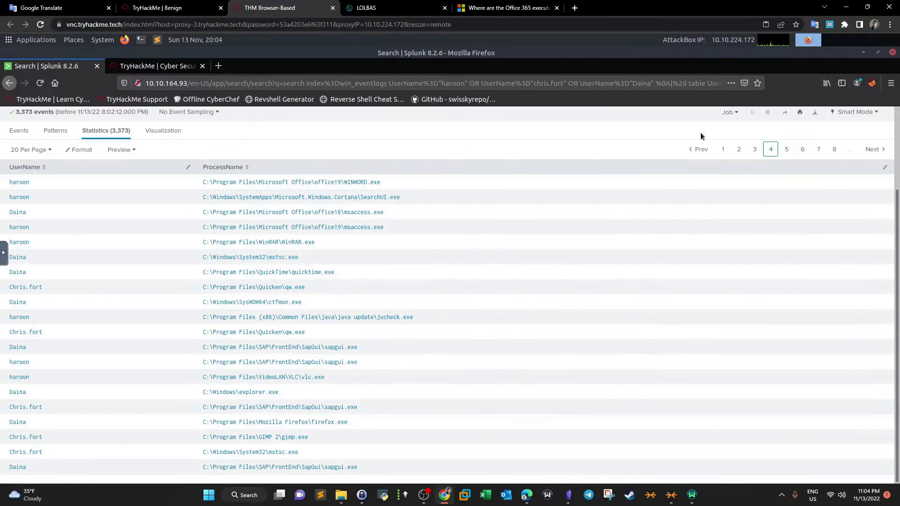
click(786, 149)
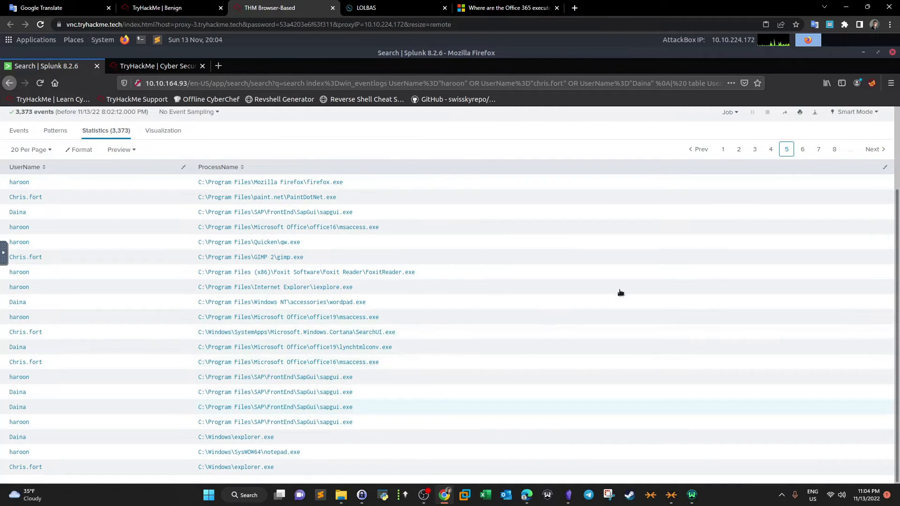
click(802, 149)
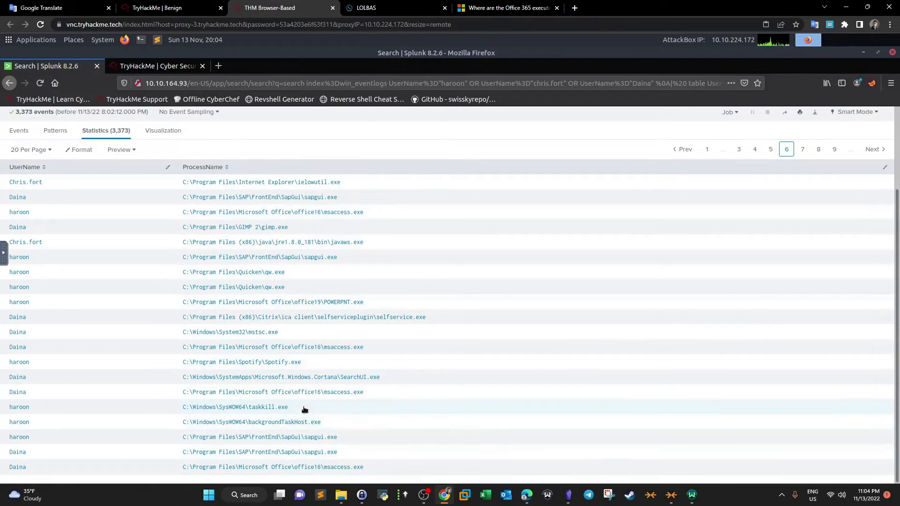
click(806, 154)
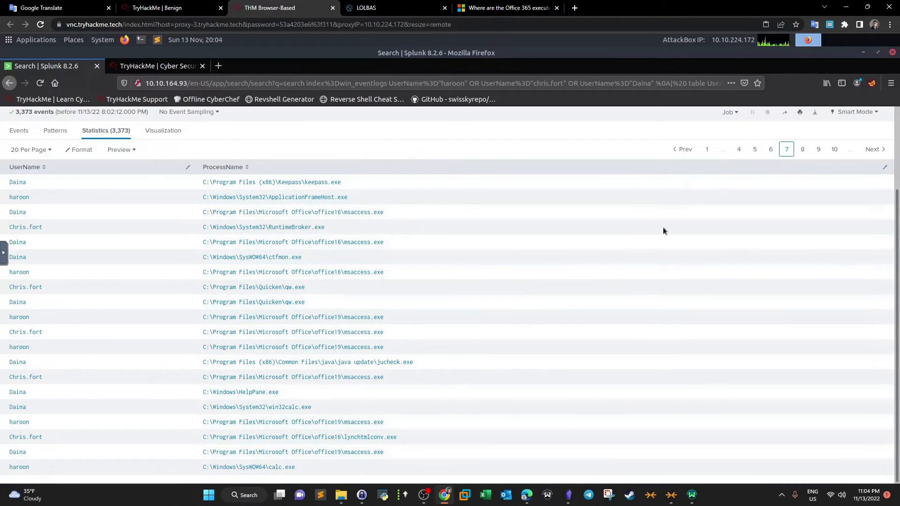
click(802, 152)
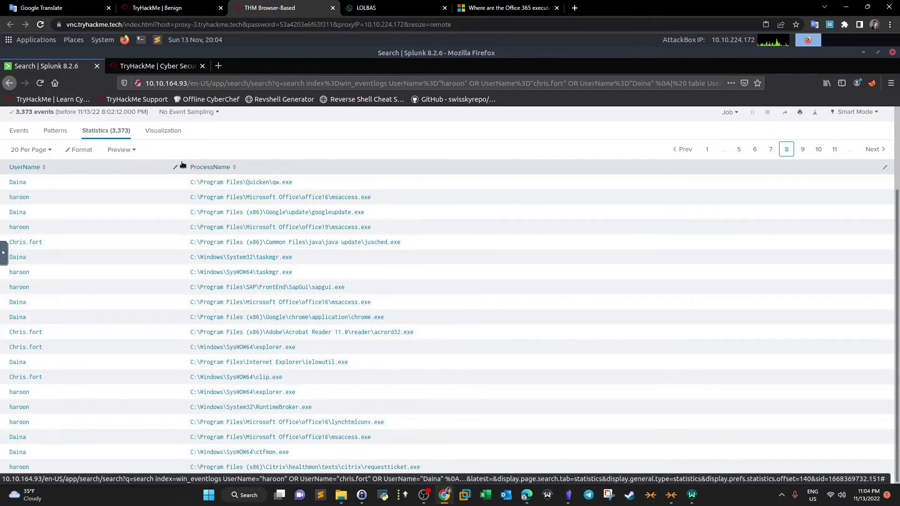
scroll(187, 190, up, 1)
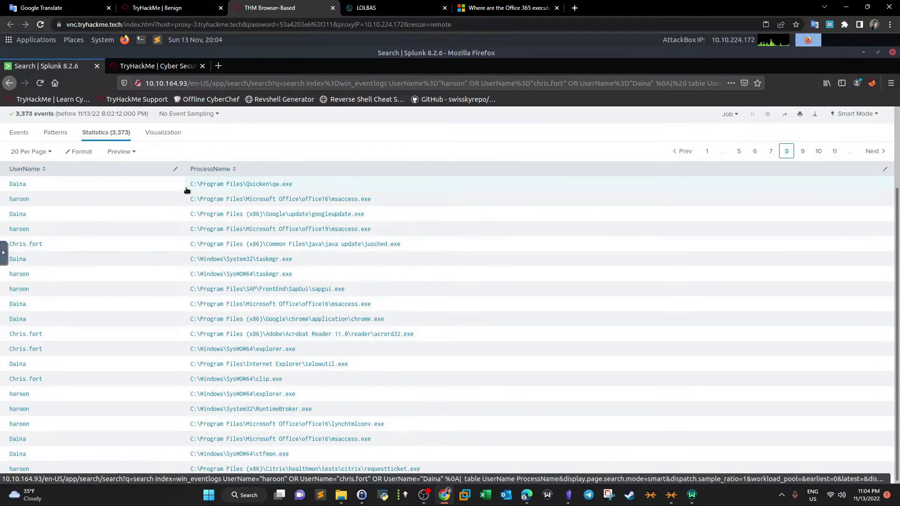
scroll(187, 191, up, 3)
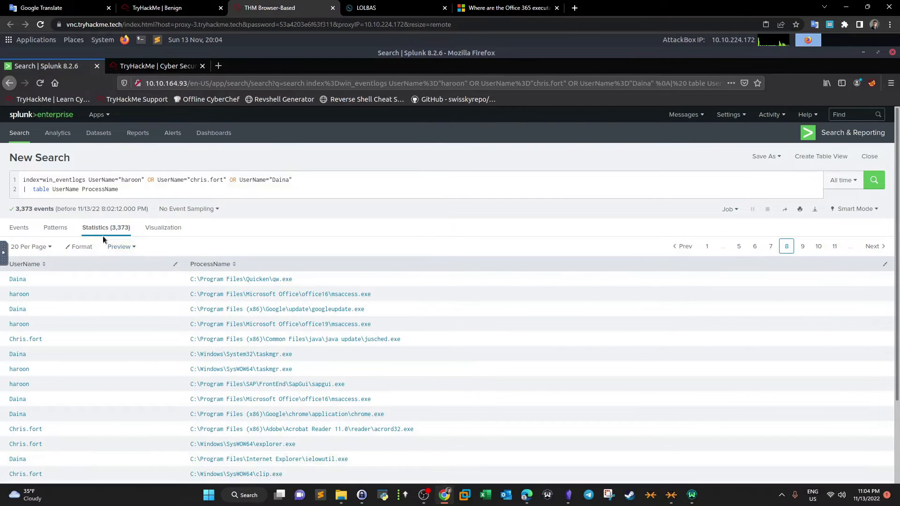
- Close the question hint and rerun the Splunk search from the query editor
click(157, 7)
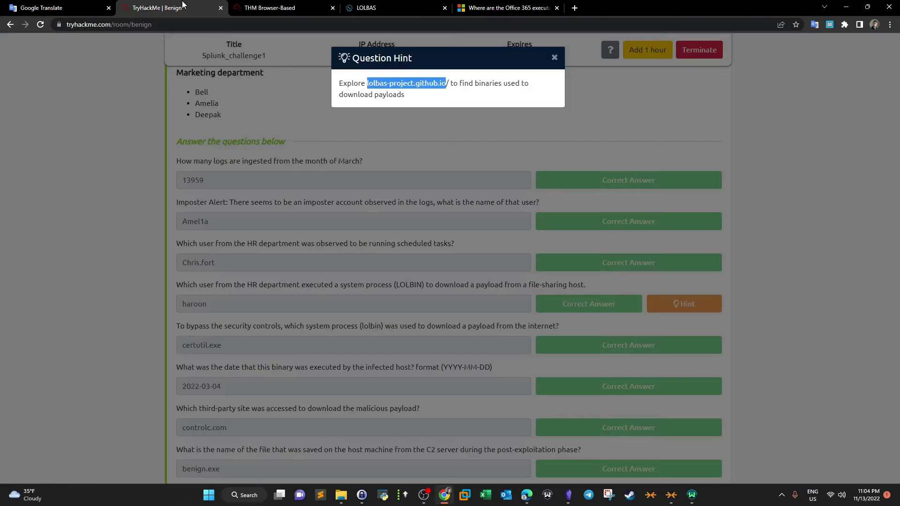
click(553, 57)
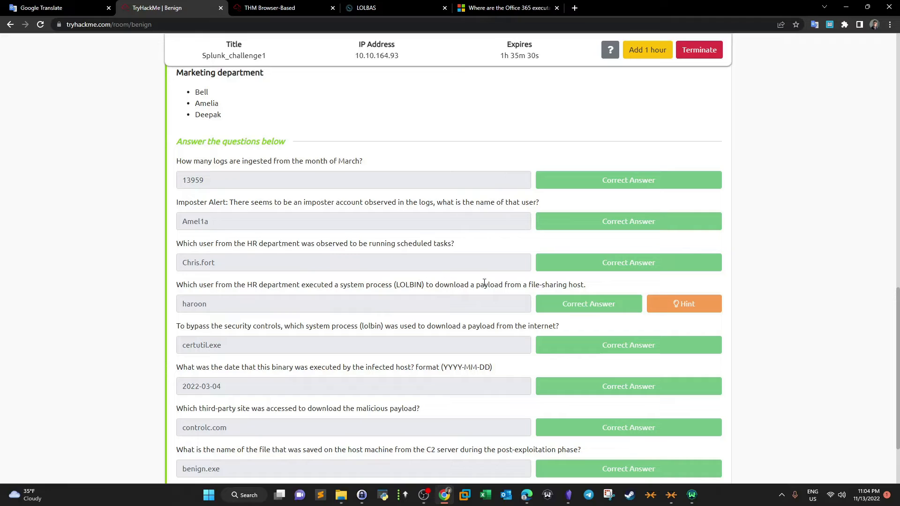
click(296, 6)
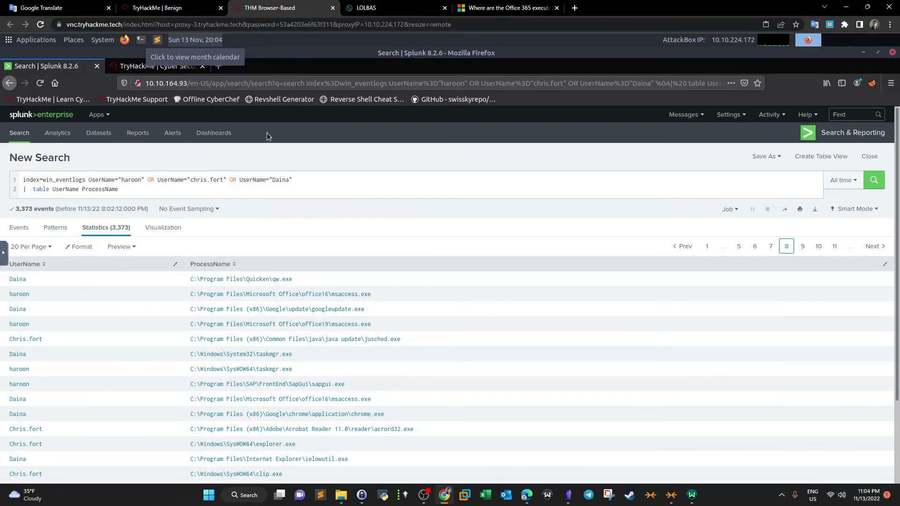
click(141, 185)
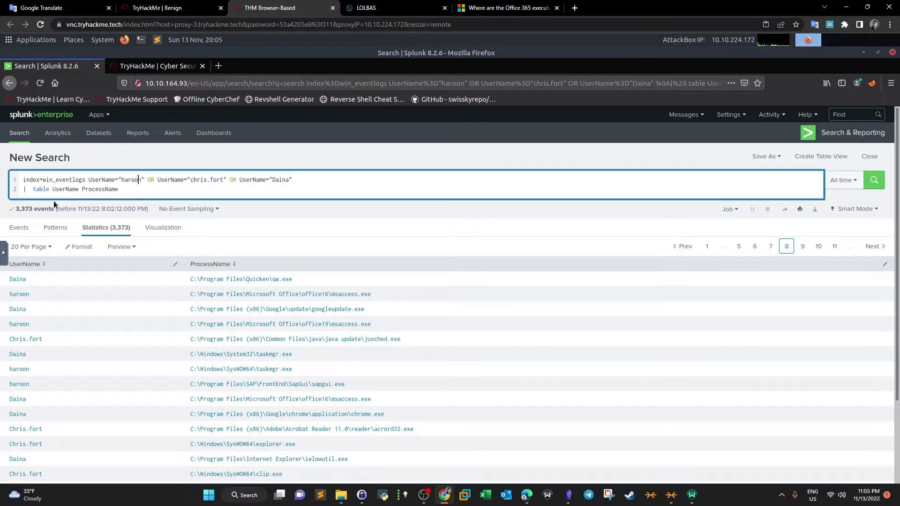
shift+click(26, 188)
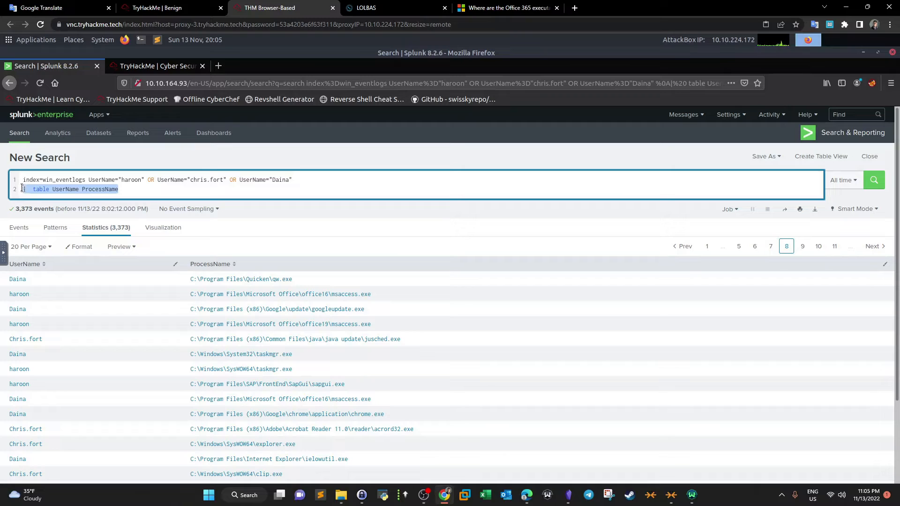
click(306, 182)
key(Return)
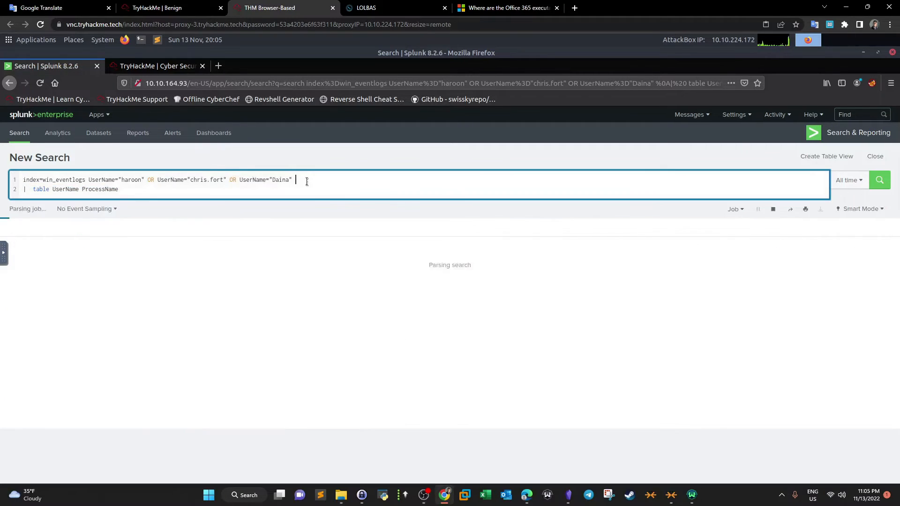
- Add a dedup UserName line to the Splunk query and run the search
key(shift+Return)
text(|)
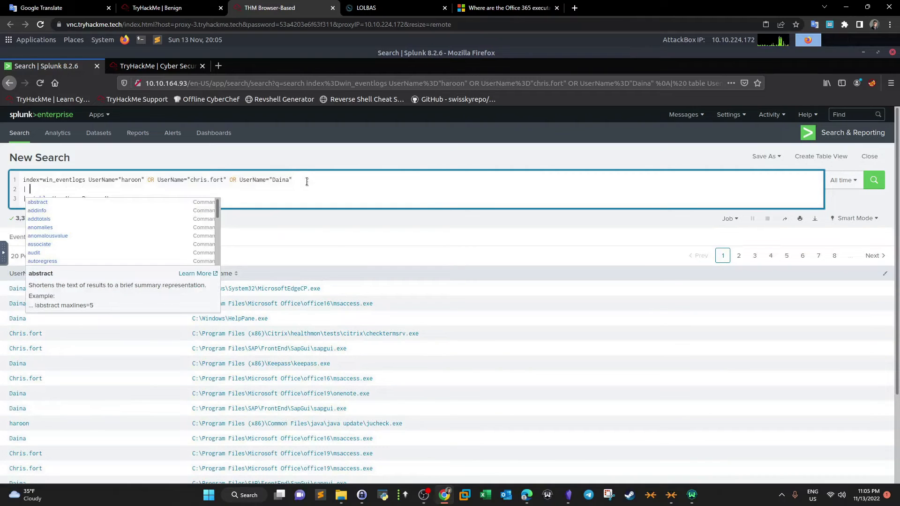
text( dedup )
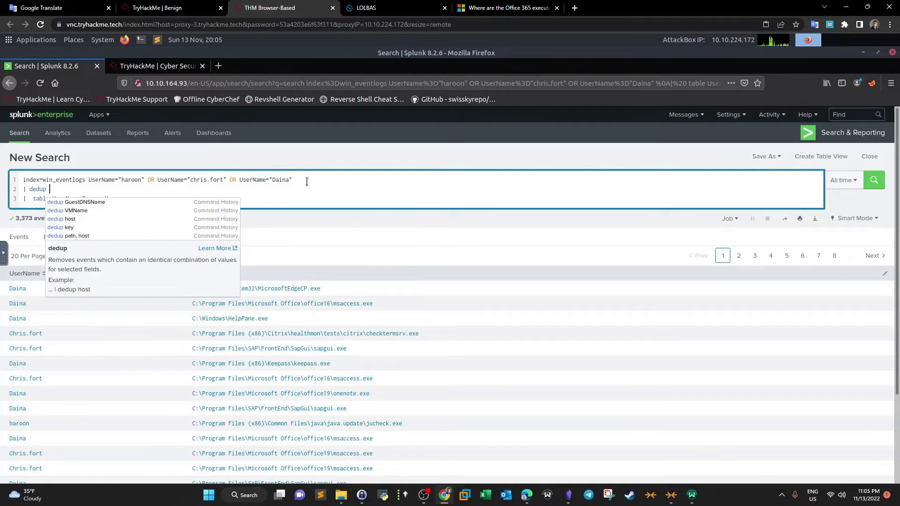
text(UserName)
key(Return)
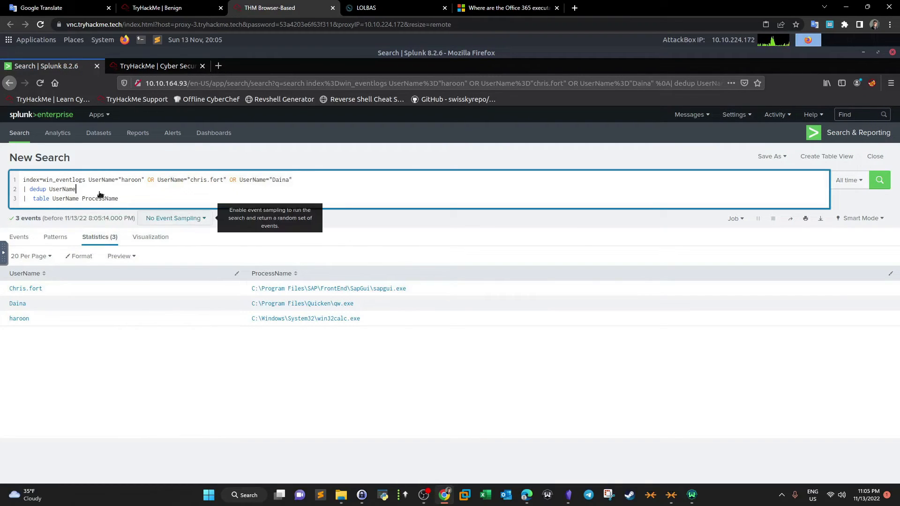
- Remove the dedup and table lines from the query and rerun the search to list raw events
drag(77, 189, 19, 189)
key(BackSpace)
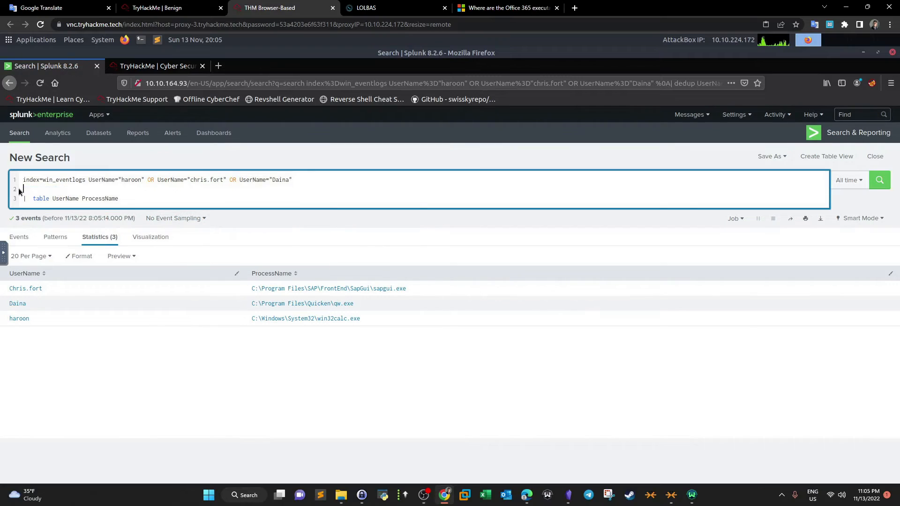
key(Delete)
drag(120, 190, 23, 189)
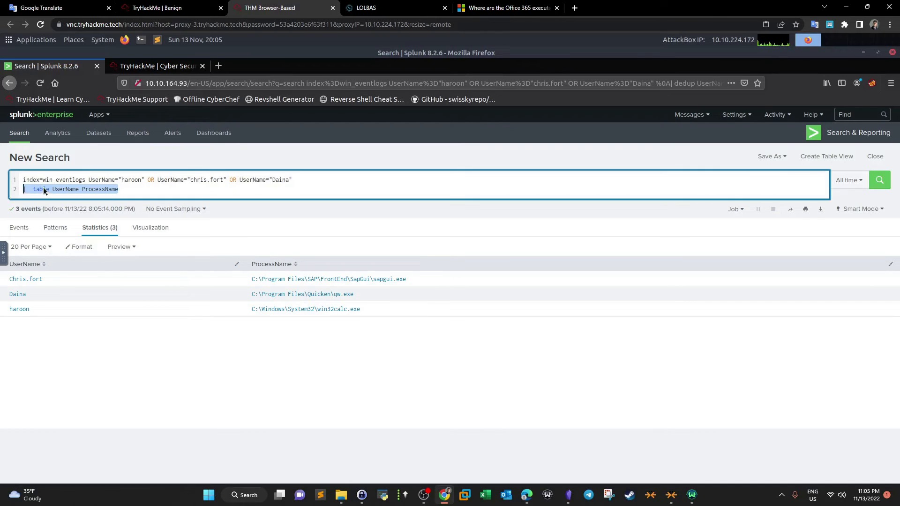
right_click(44, 189)
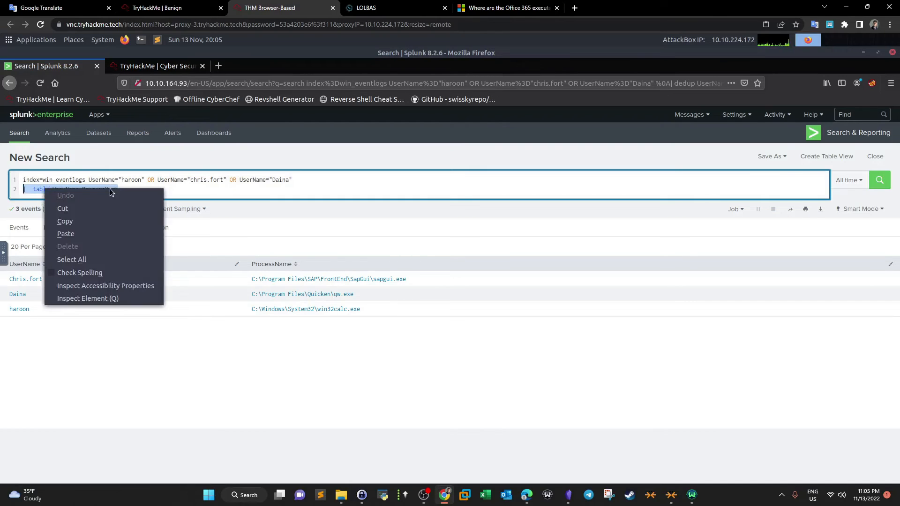
click(63, 209)
click(879, 181)
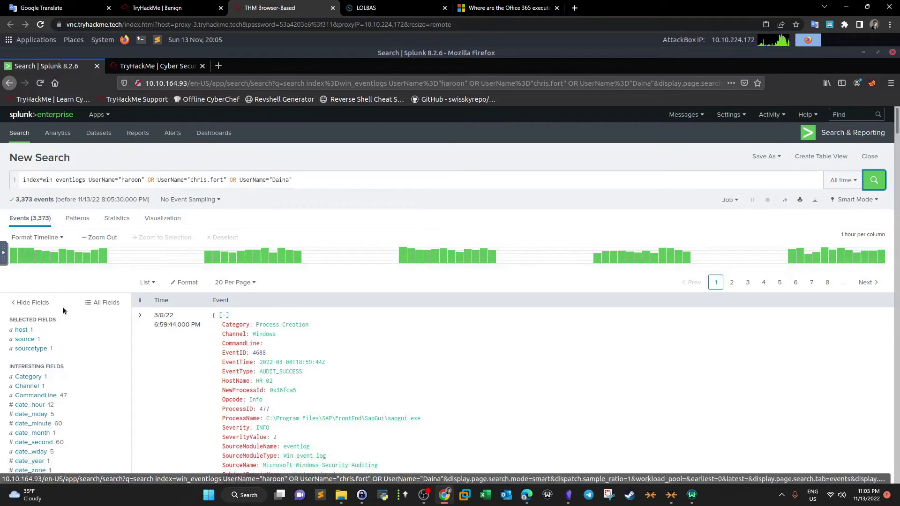
- Examine the CommandLine and HostName field summaries in the events sidebar
scroll(57, 317, down, 2)
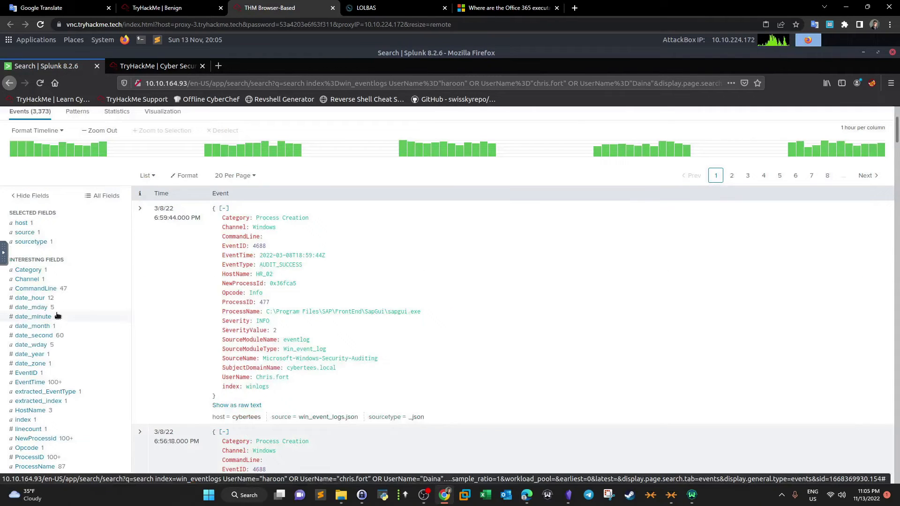
click(36, 288)
click(52, 292)
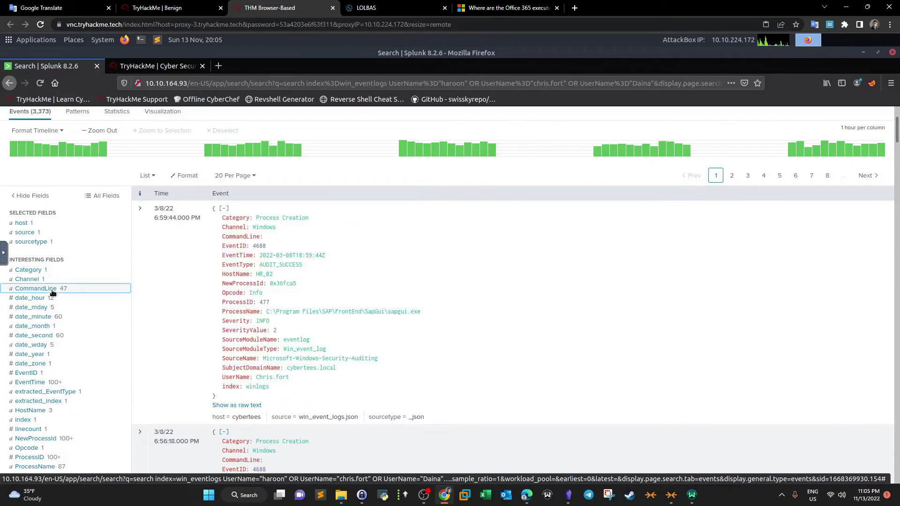
click(53, 293)
click(52, 291)
click(53, 293)
click(52, 300)
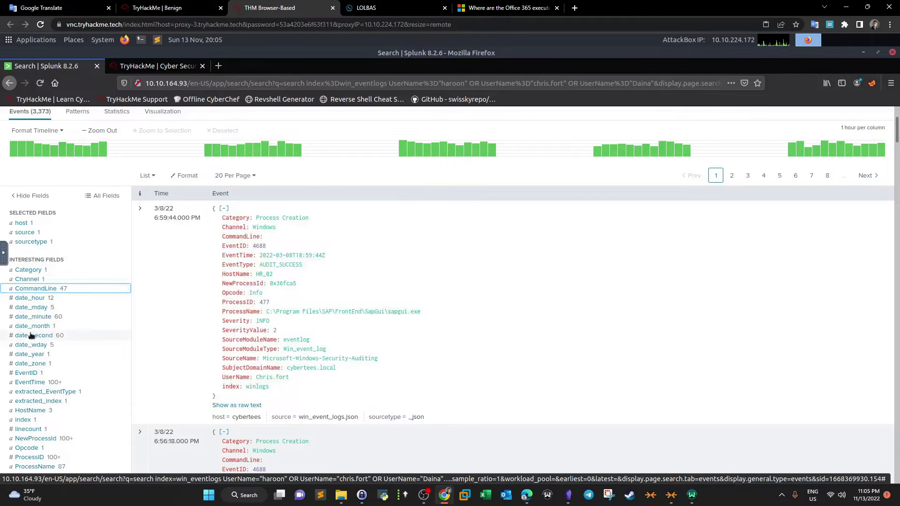
scroll(32, 338, down, 3)
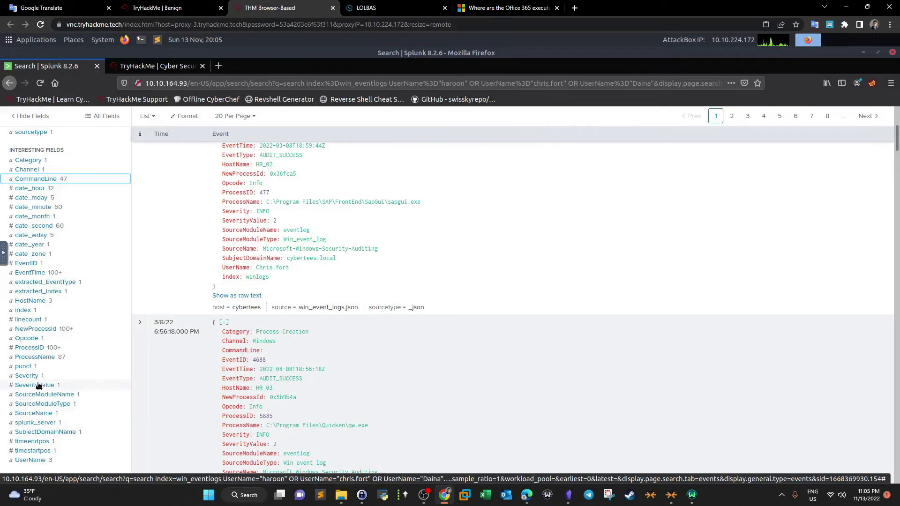
scroll(38, 385, down, 2)
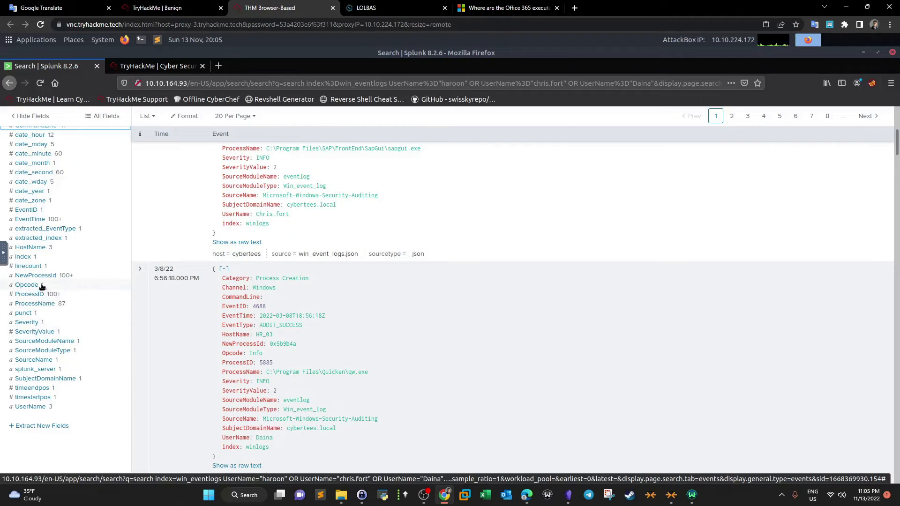
click(30, 247)
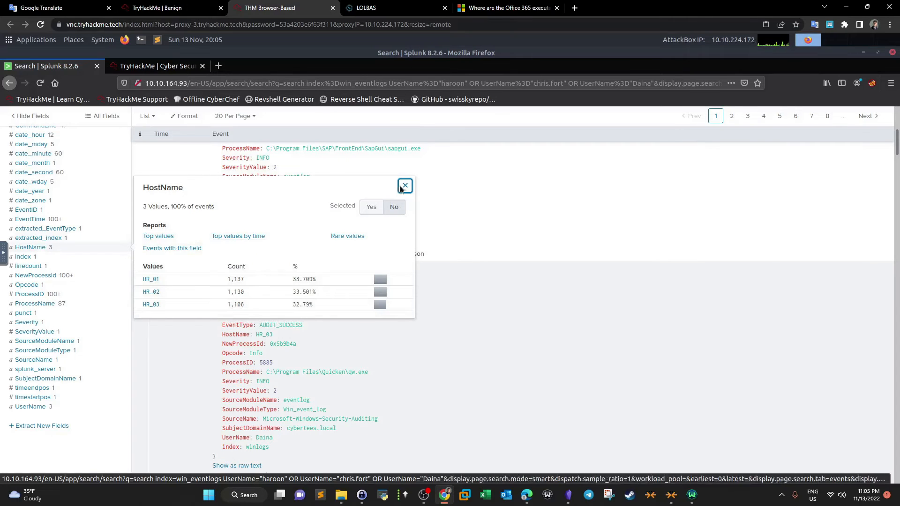
key(Escape)
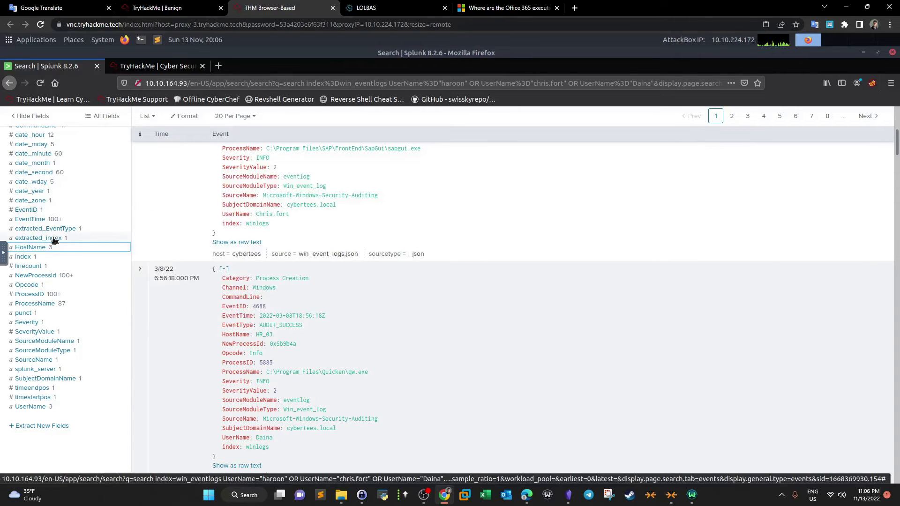
- Reread the LOLBIN payload-download question and its hint on the challenge page
scroll(54, 241, up, 3)
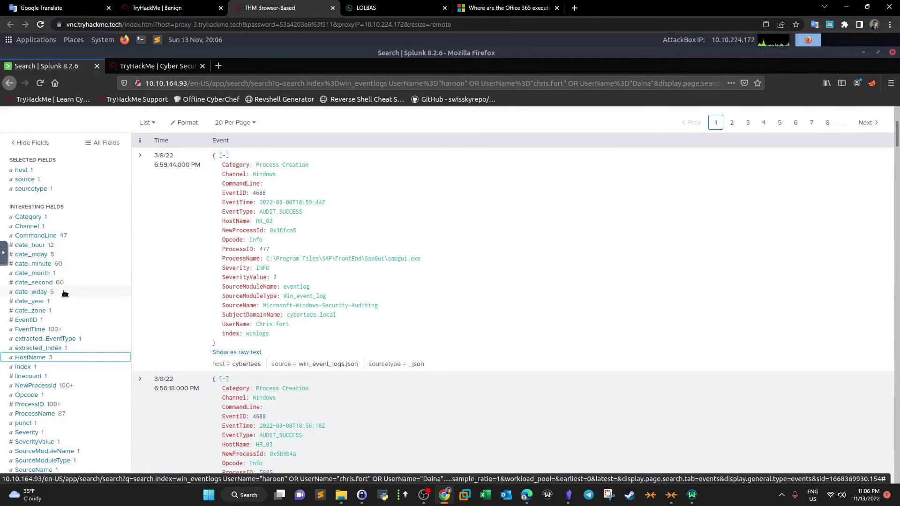
scroll(64, 293, up, 2)
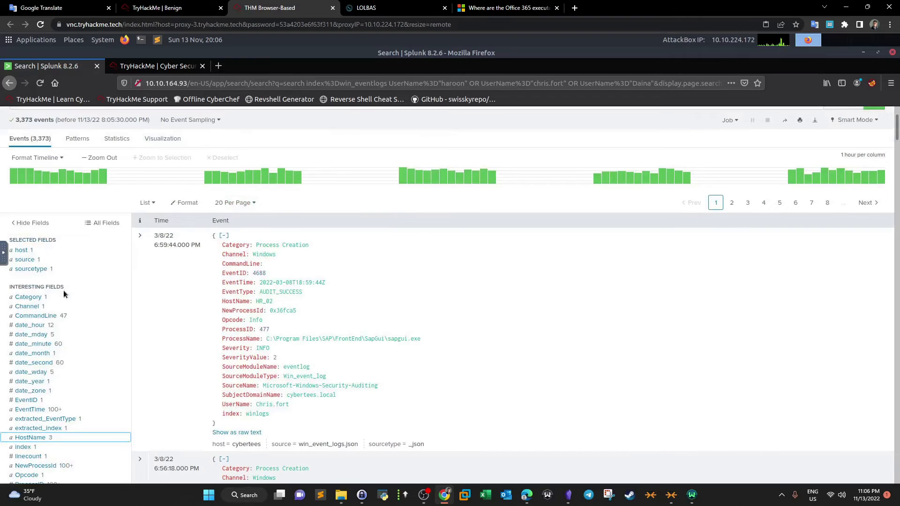
scroll(64, 293, up, 2)
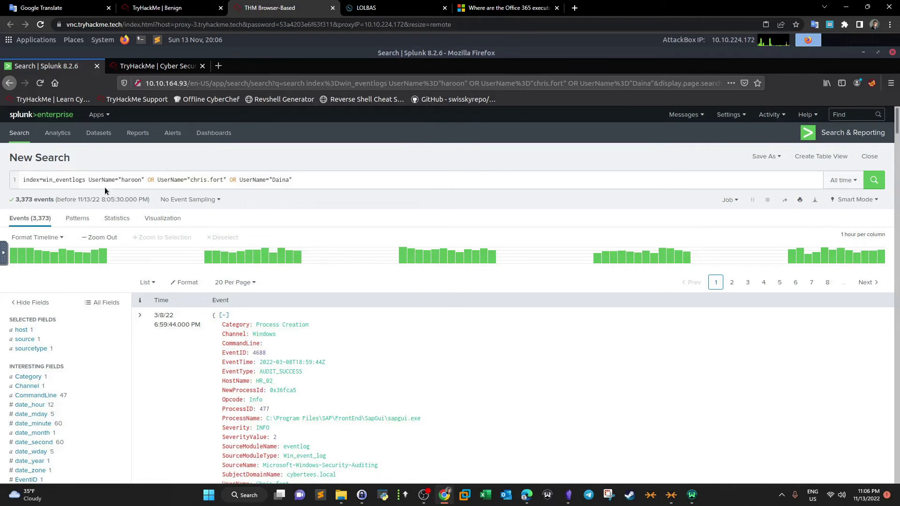
click(181, 10)
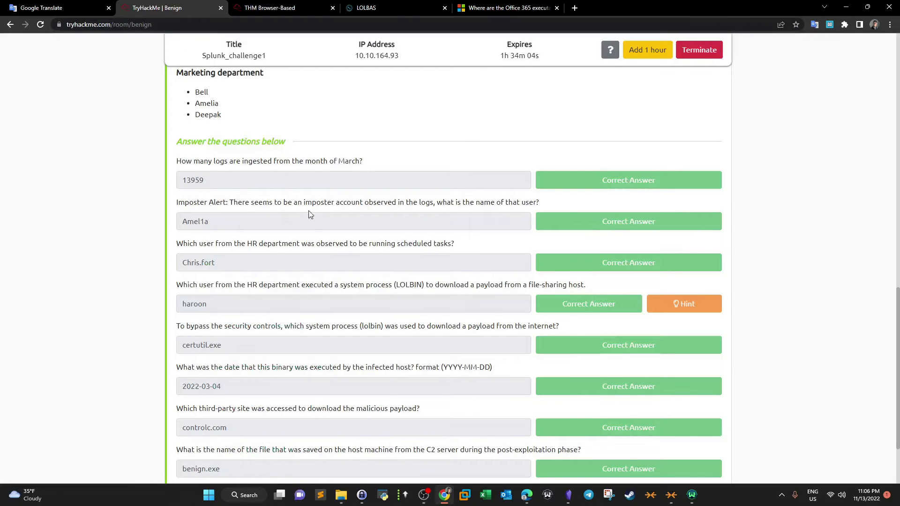
click(410, 8)
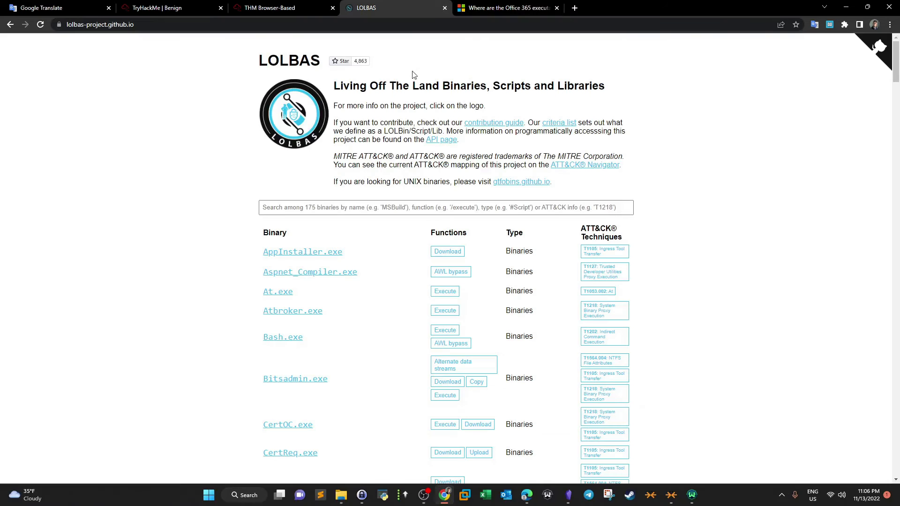
click(210, 7)
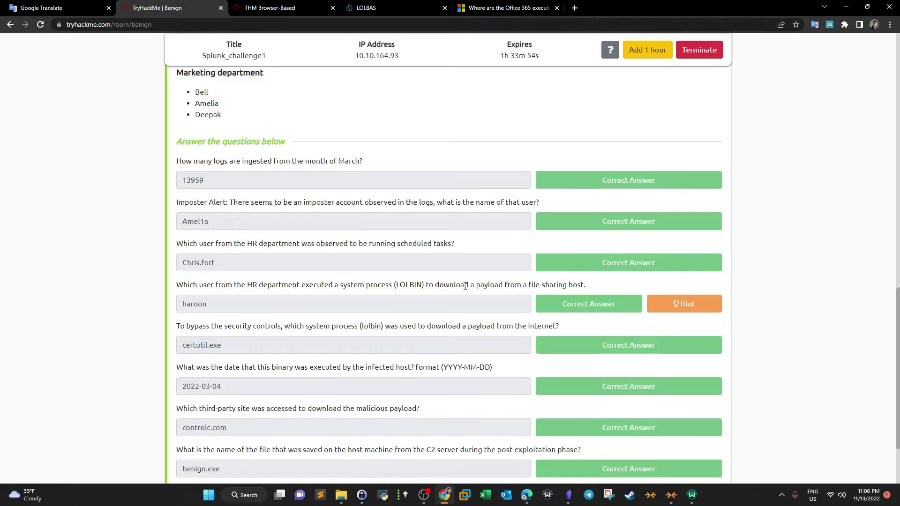
drag(470, 286, 510, 289)
click(675, 309)
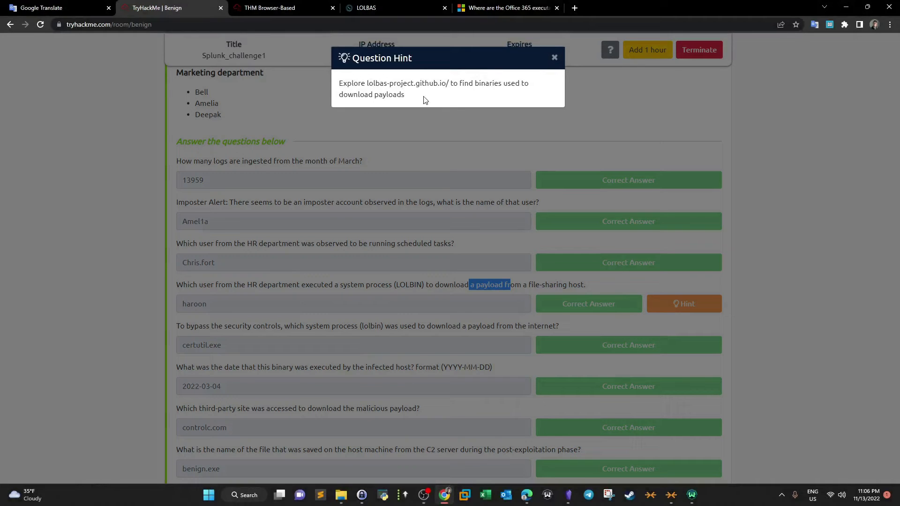
click(565, 59)
- Browse the LOLBAS binary list for binaries with download functions
key(ctrl+Tab)
key(ctrl+Tab)
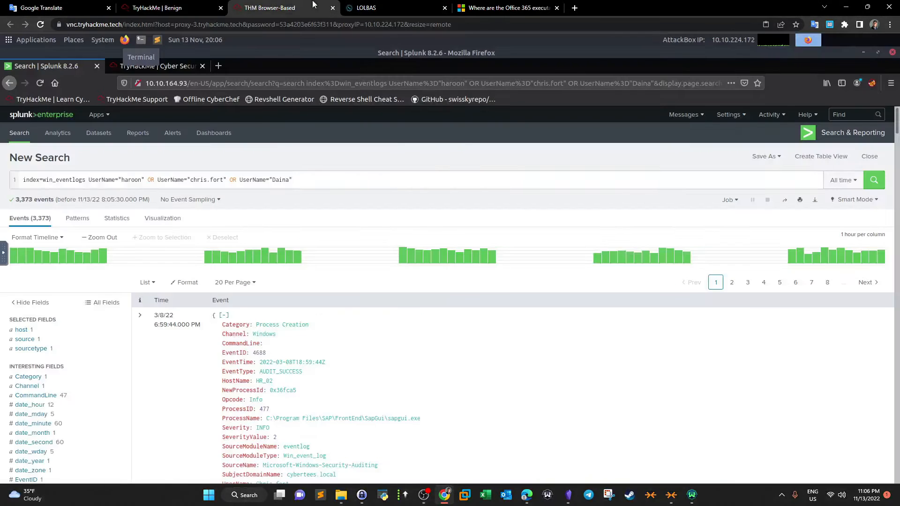
scroll(422, 253, down, 4)
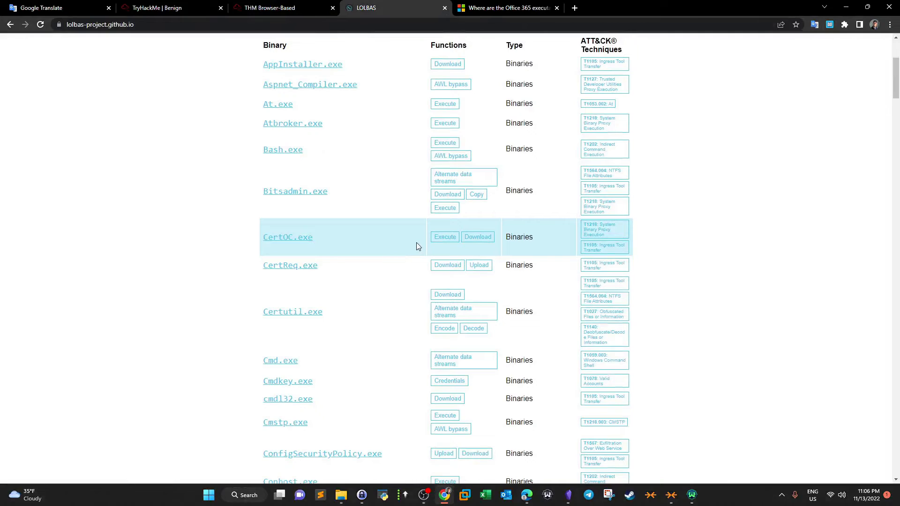
click(164, 8)
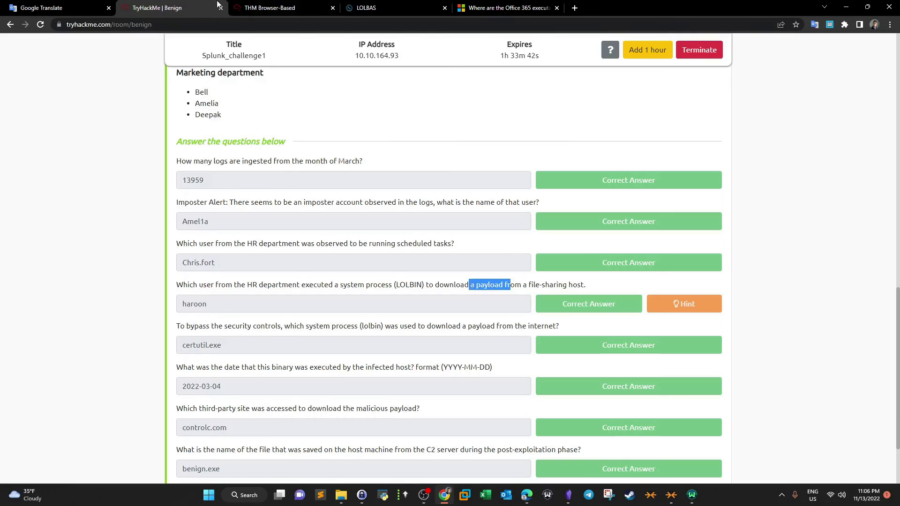
click(241, 5)
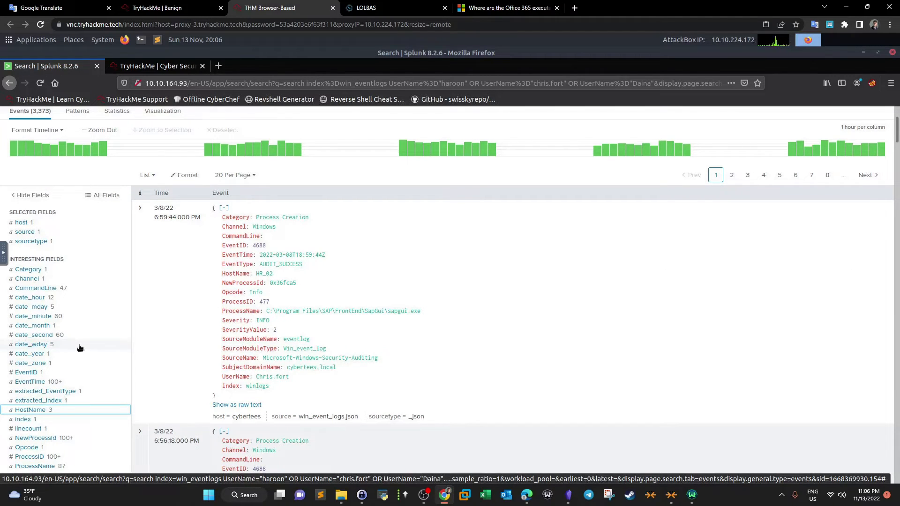
scroll(79, 347, down, 2)
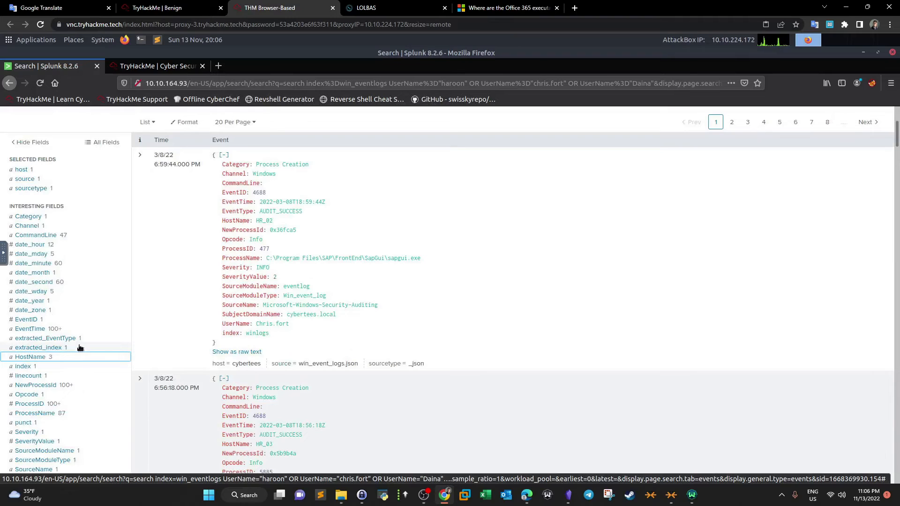
scroll(80, 348, up, 2)
click(185, 4)
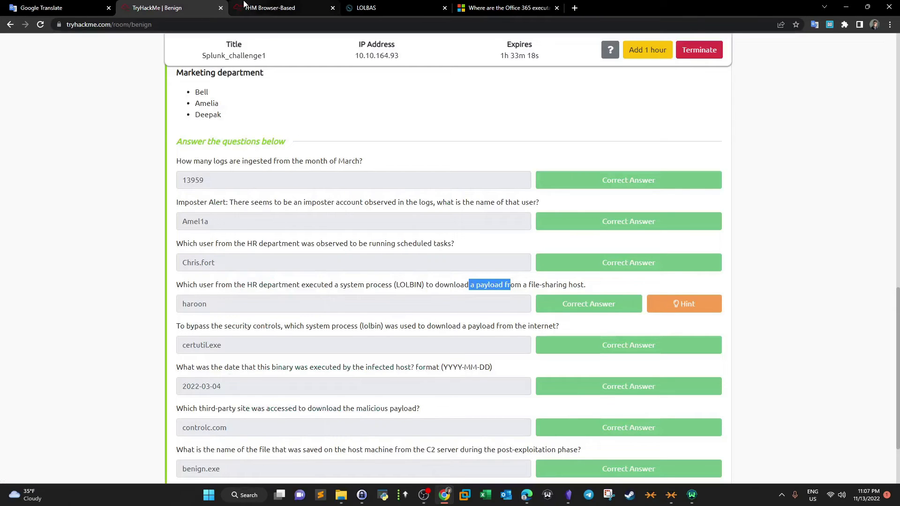
click(277, 6)
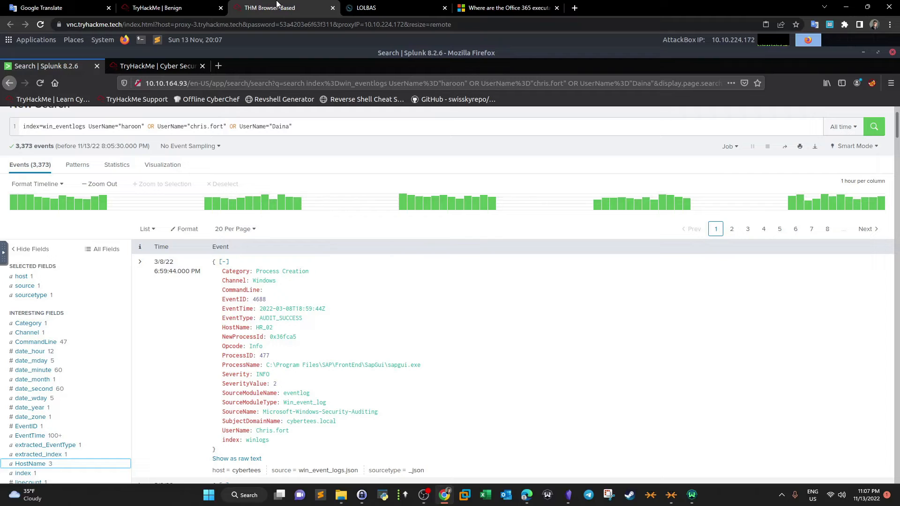
click(203, 4)
scroll(222, 189, up, 3)
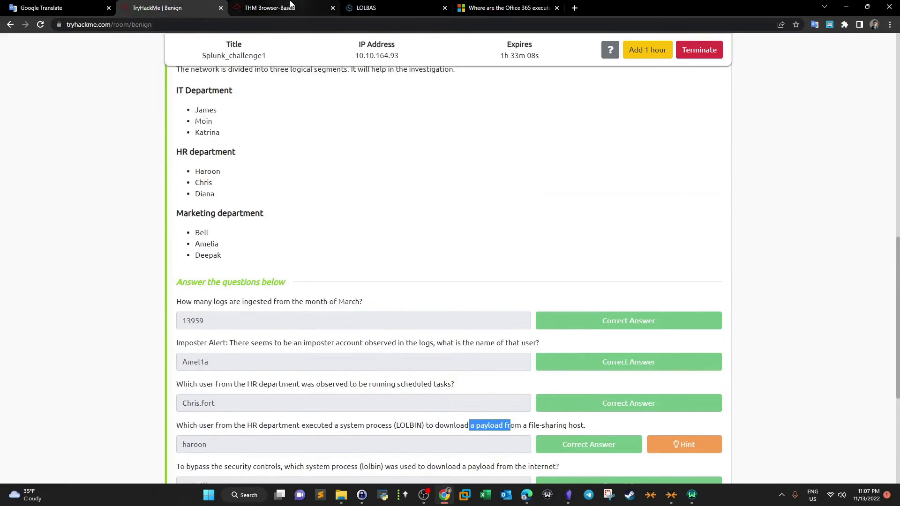
click(290, 7)
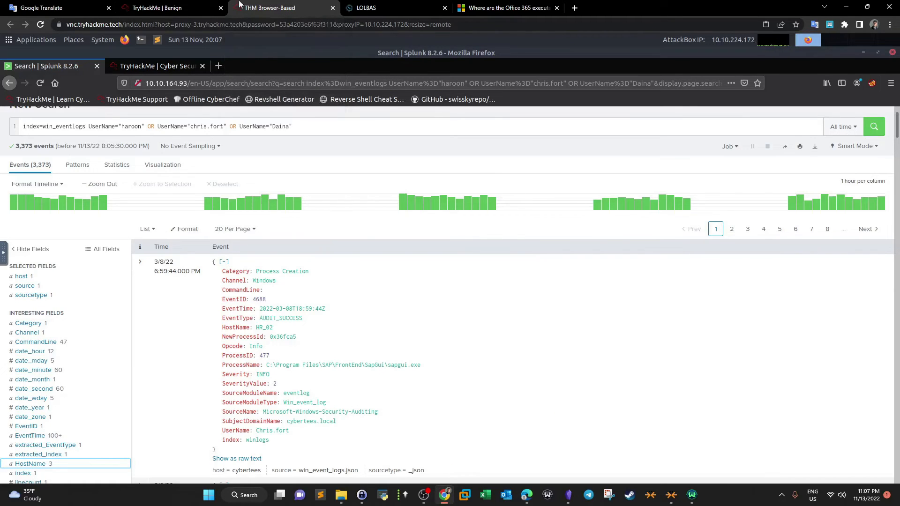
click(195, 3)
click(281, 6)
click(61, 8)
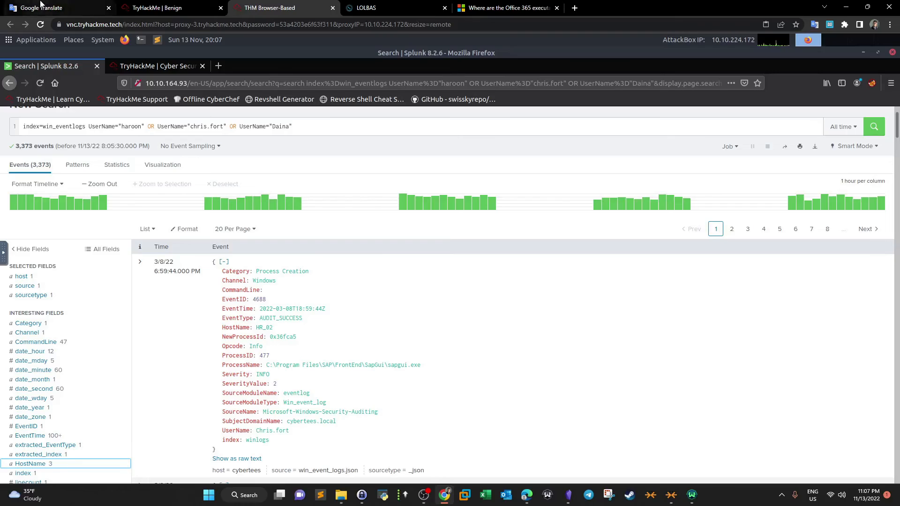
click(197, 5)
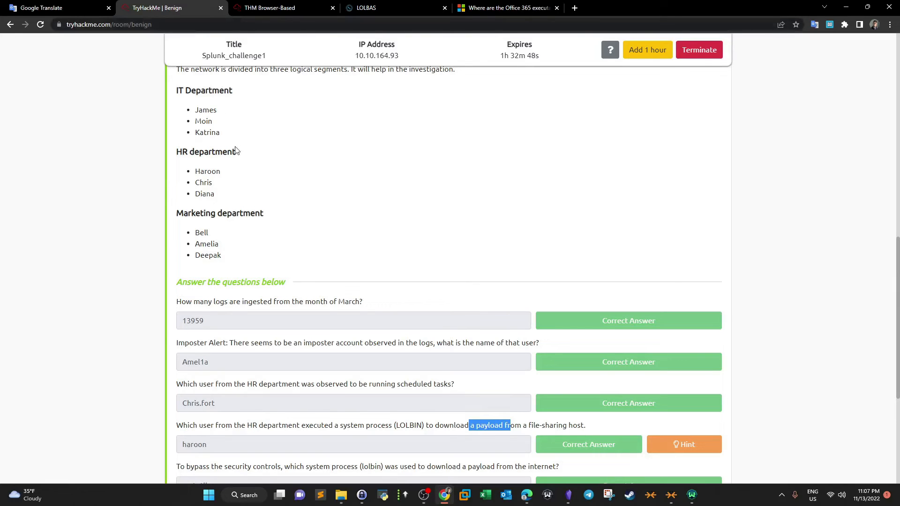
scroll(243, 161, down, 3)
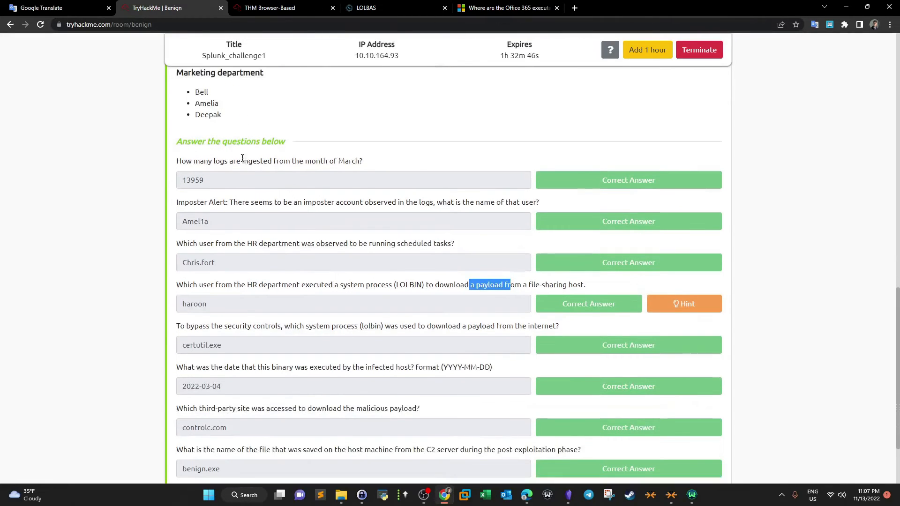
click(387, 4)
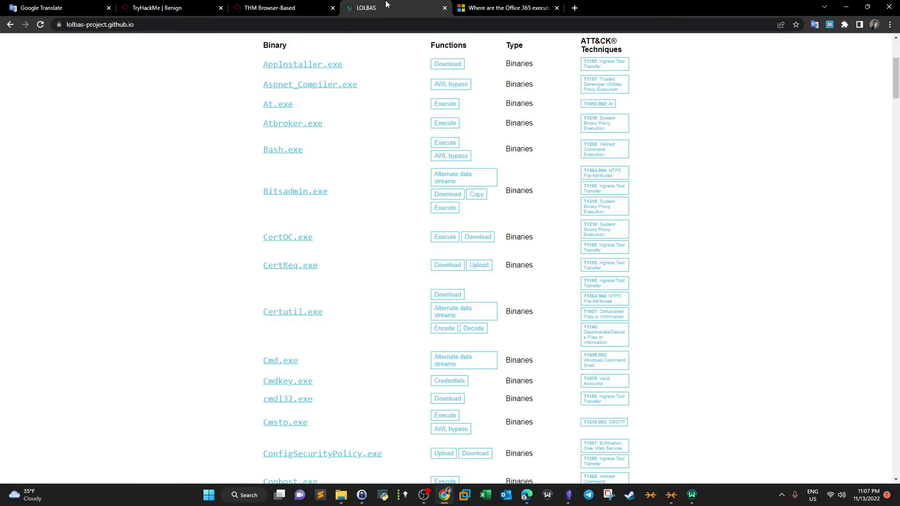
click(189, 4)
click(269, 4)
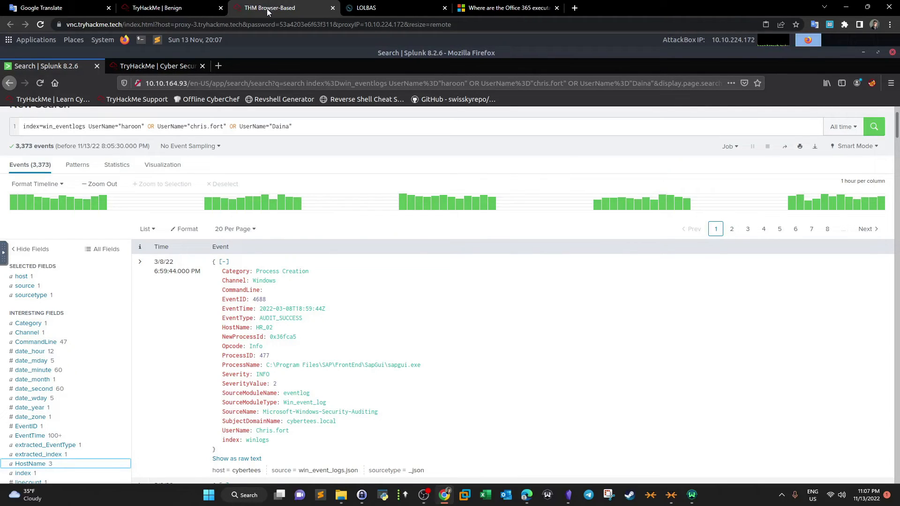
- Narrow the search to UserName="haroon" by removing the other user conditions, and rerun it
click(361, 8)
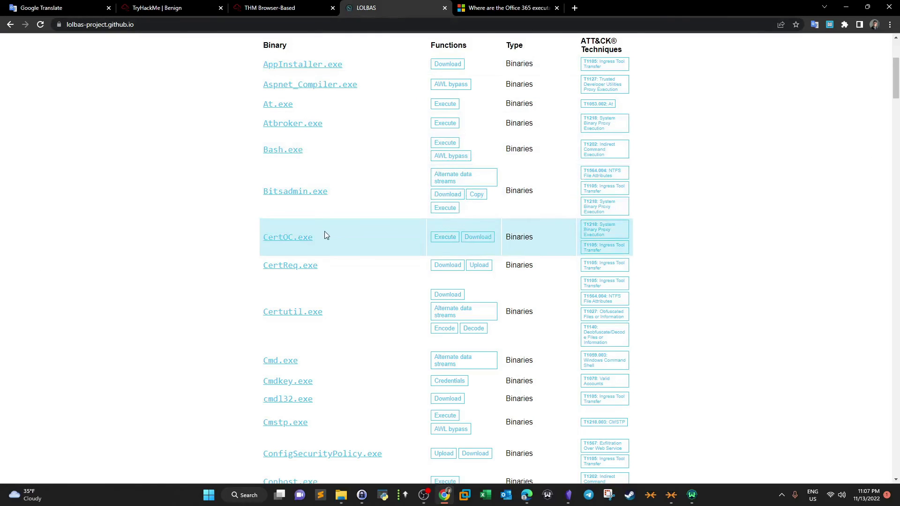
scroll(326, 235, up, 2)
click(255, 5)
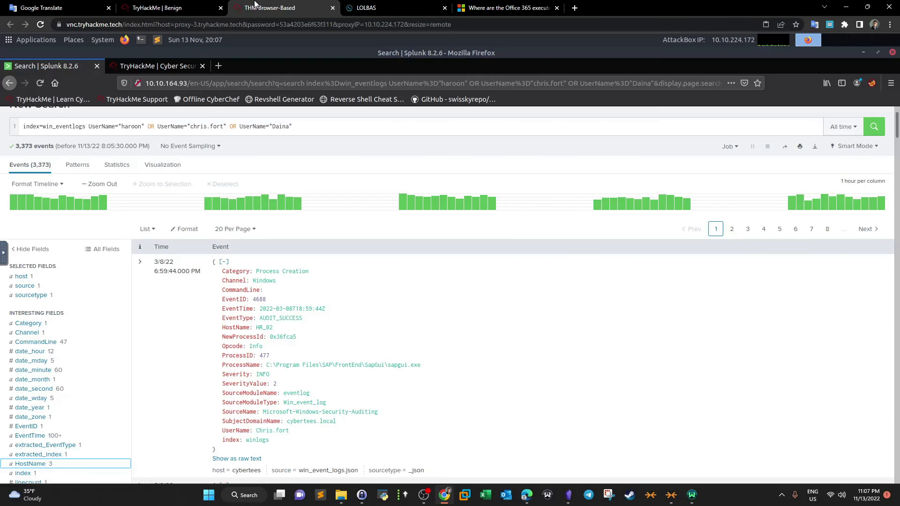
click(148, 128)
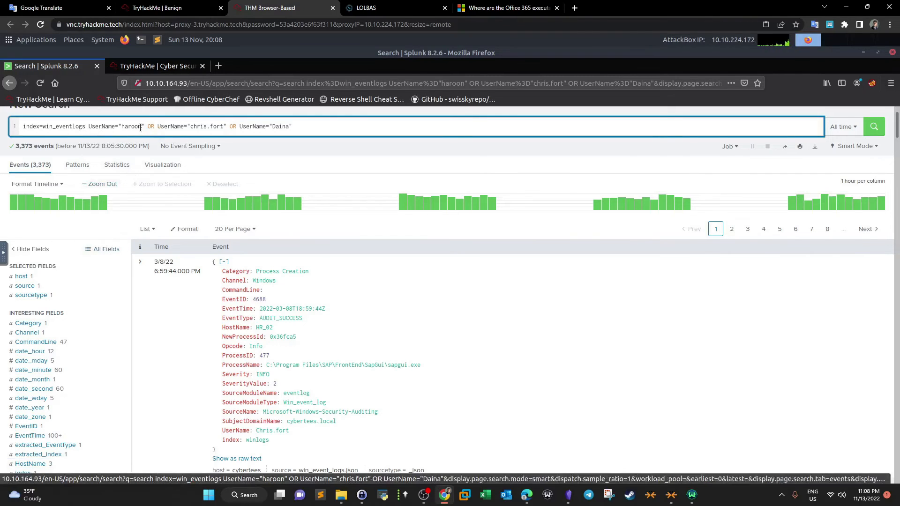
shift+click(333, 128)
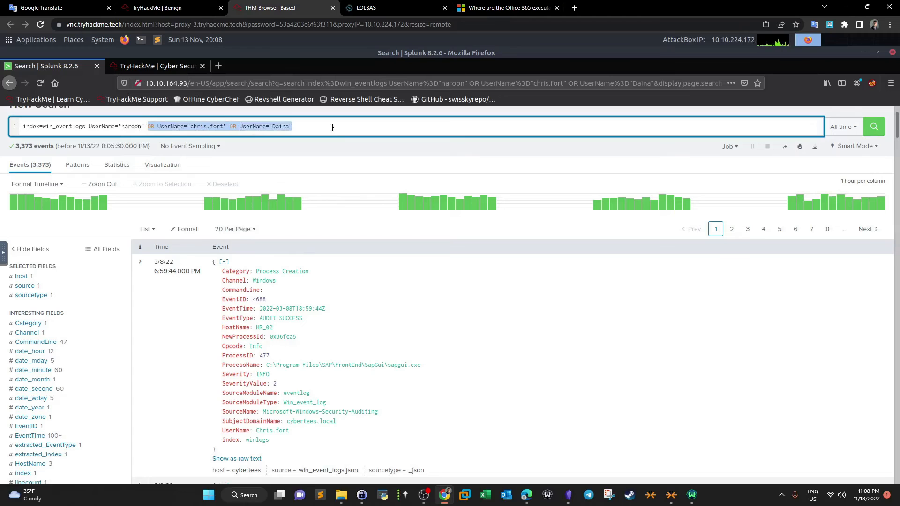
key(BackSpace)
key(Return)
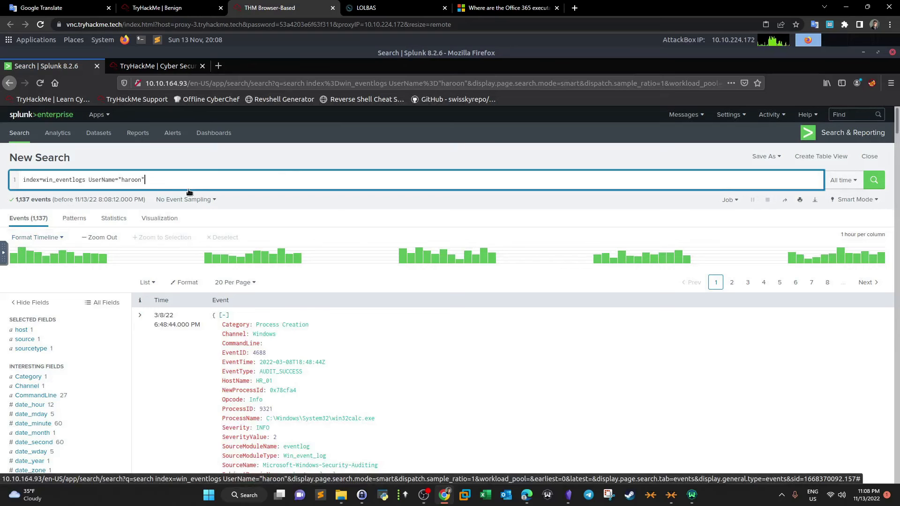
- Append "| dedup ProcessName" and "| table ProcessName" lines to the query and run it
text(| )
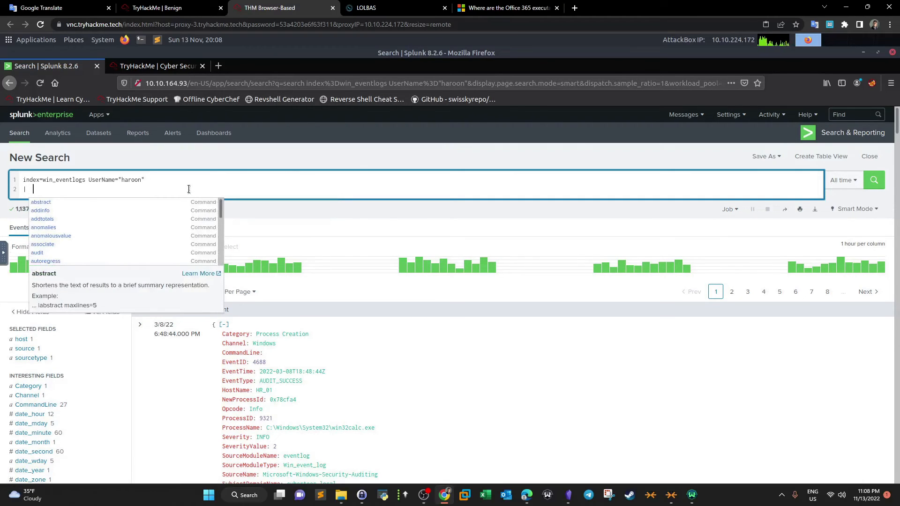
text(dedup Pr)
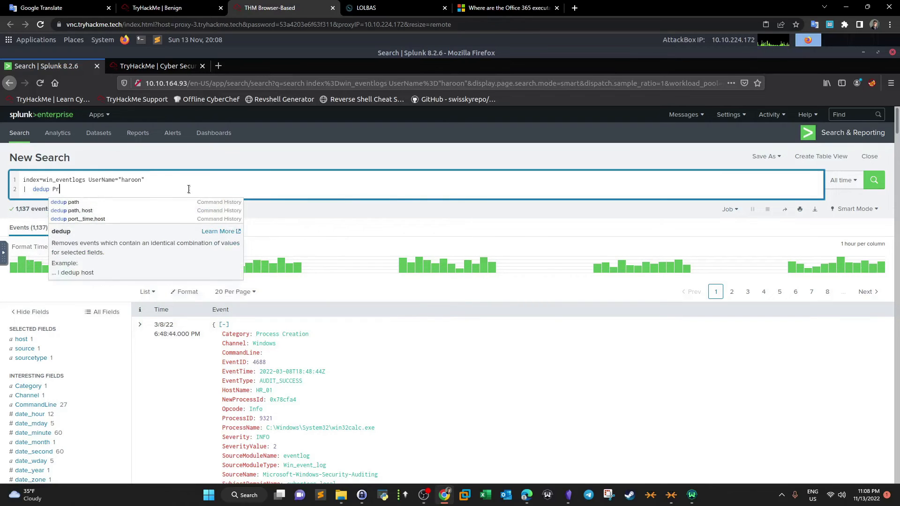
text(ocessNmae)
key(BackSpace)
key(BackSpace)
key(BackSpace)
text(ame)
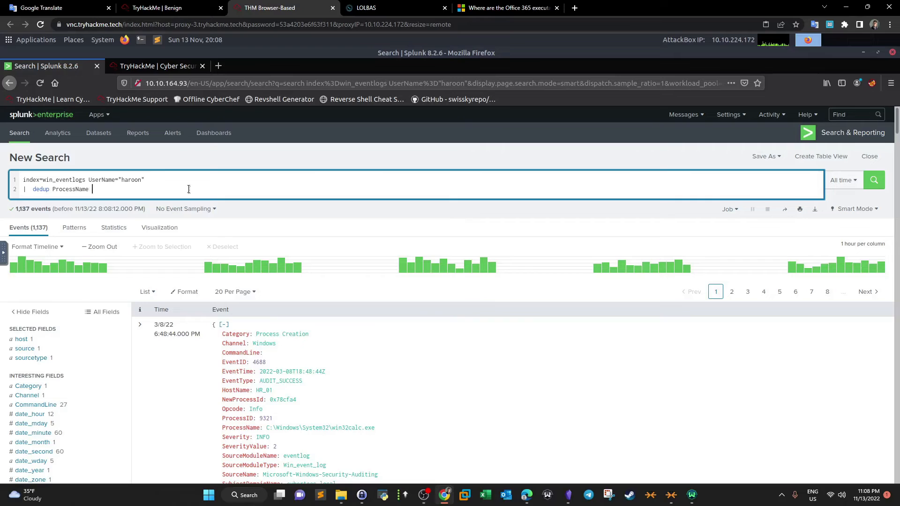
key(Return)
text(| tabl)
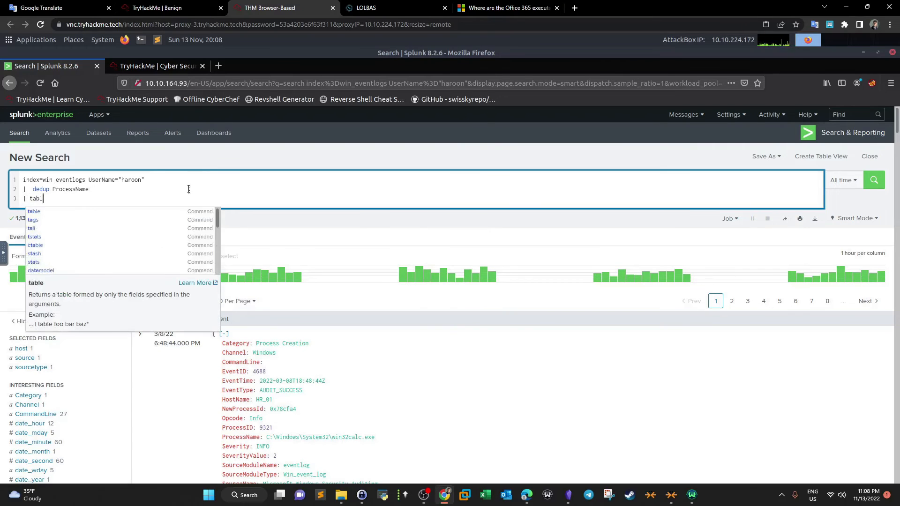
text(e ProcessName)
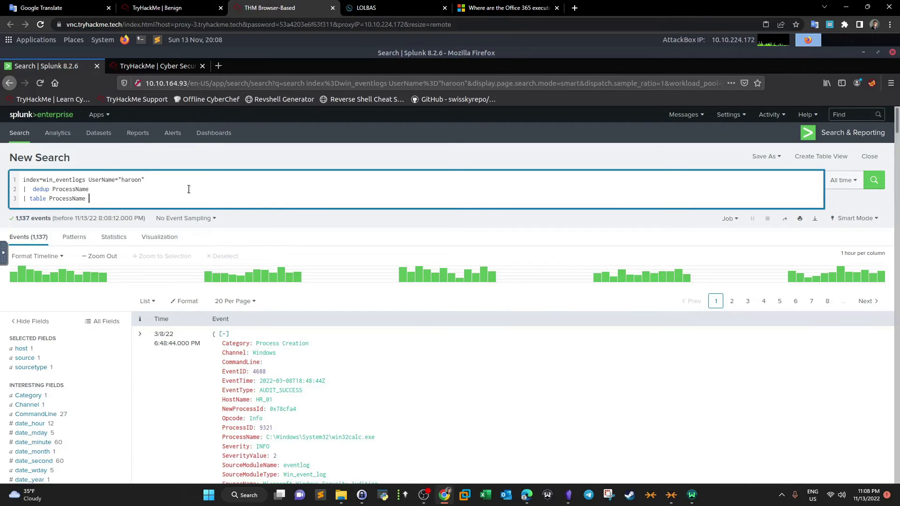
key(Return)
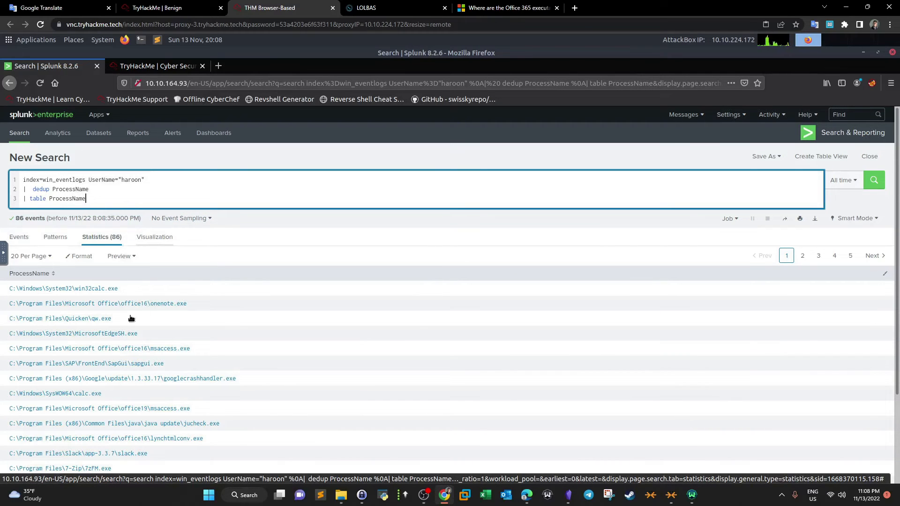
- Scroll through haroon's unique process names and open the second results page
scroll(143, 323, down, 2)
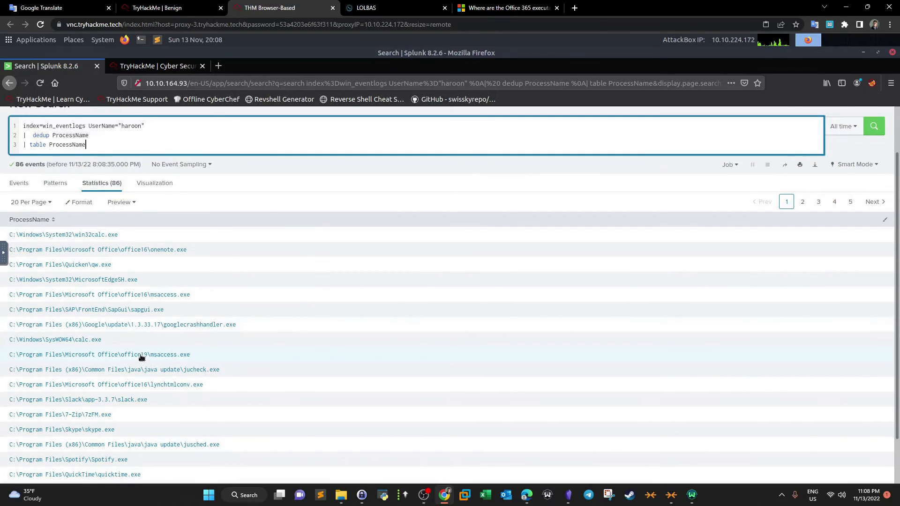
scroll(142, 359, down, 2)
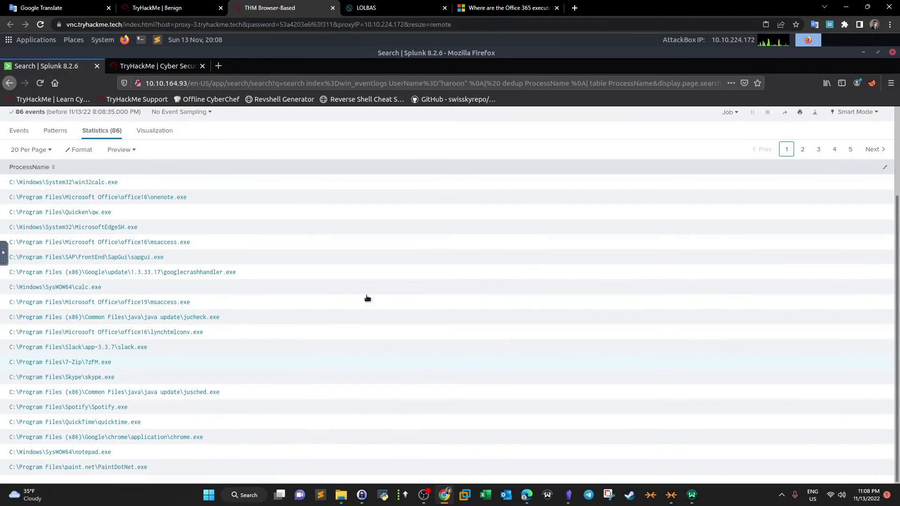
click(801, 151)
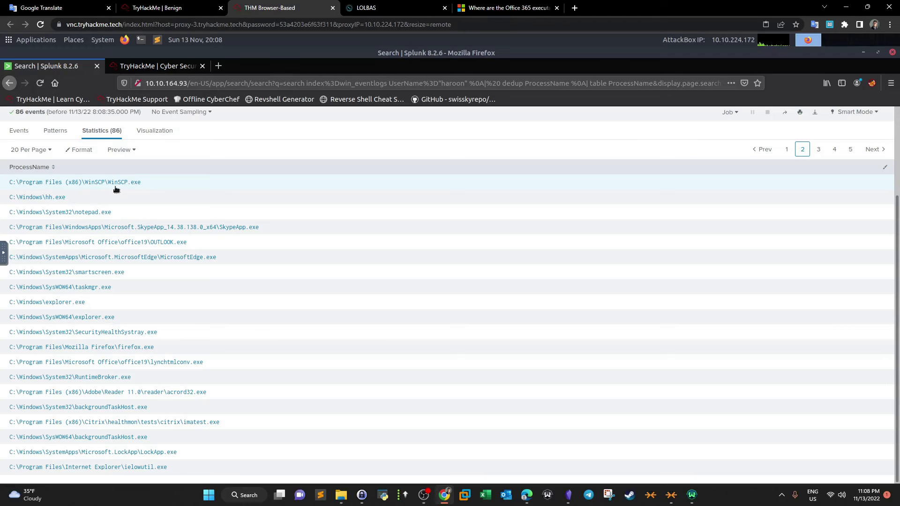
- Search the LOLBAS binary list for winscp
click(378, 5)
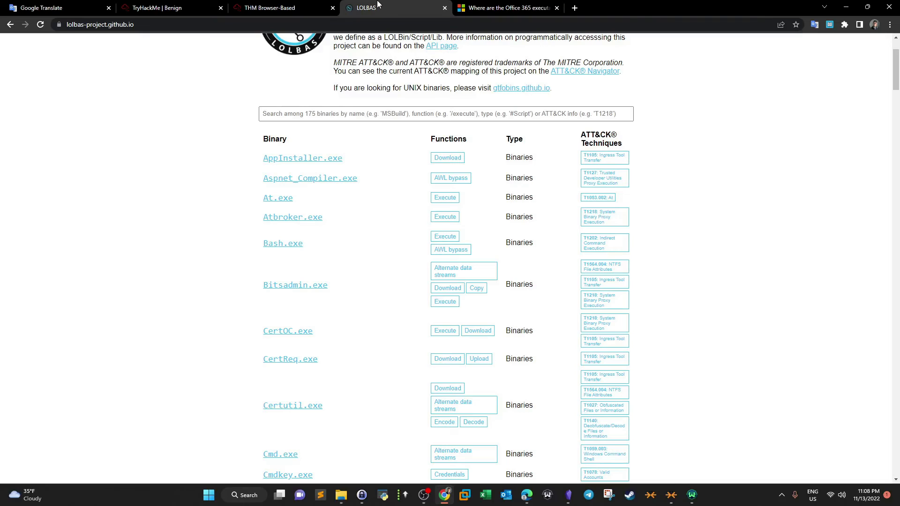
key(ctrl+f)
text(winscp)
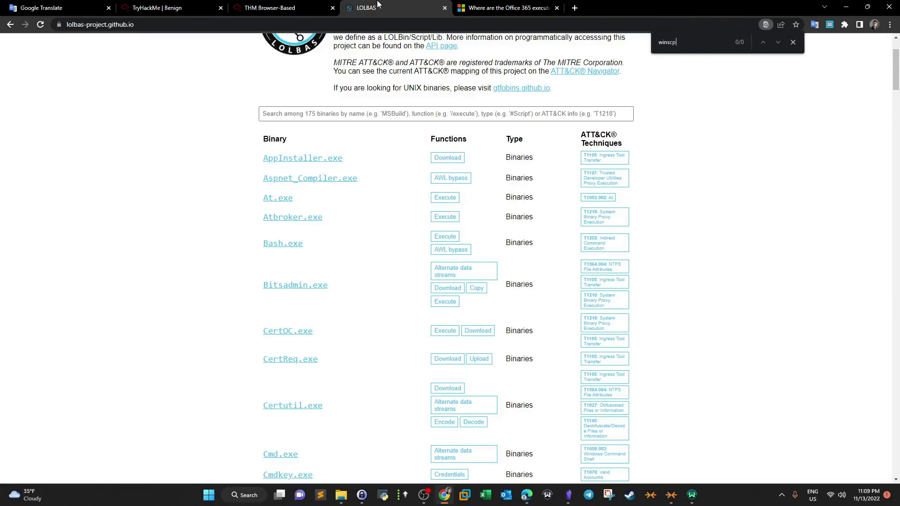
click(793, 42)
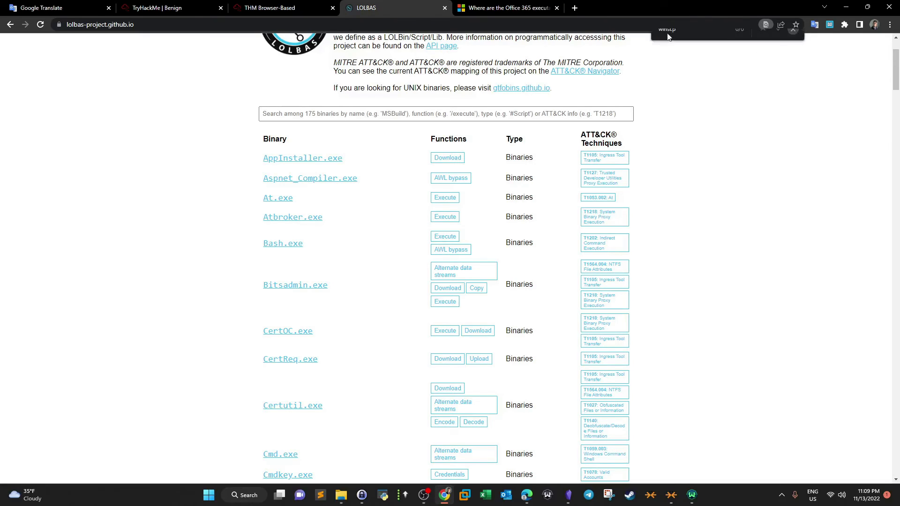
click(322, 7)
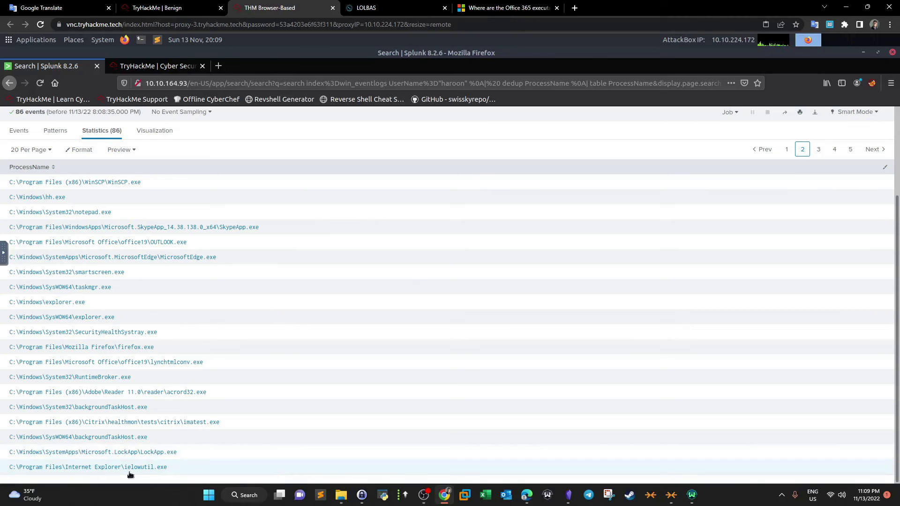
- Page through results pages 3, 4 and 5 of the process name table
click(818, 150)
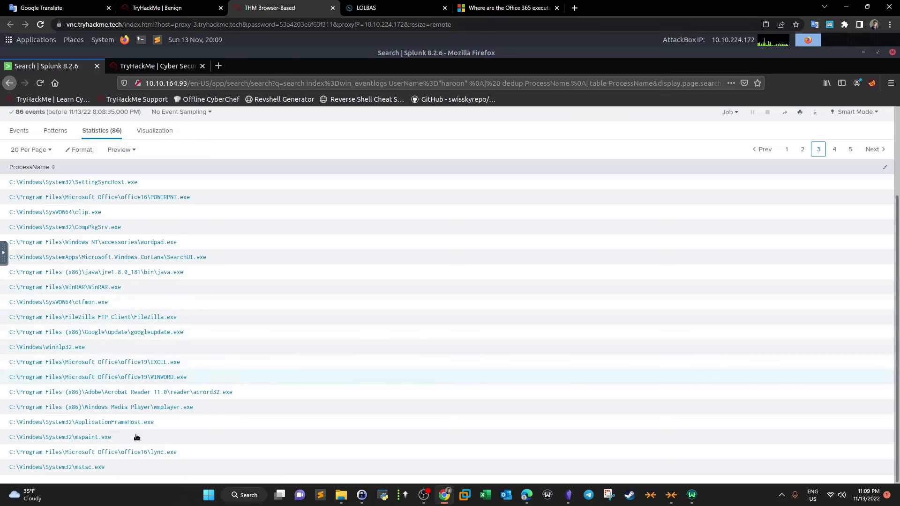
click(834, 150)
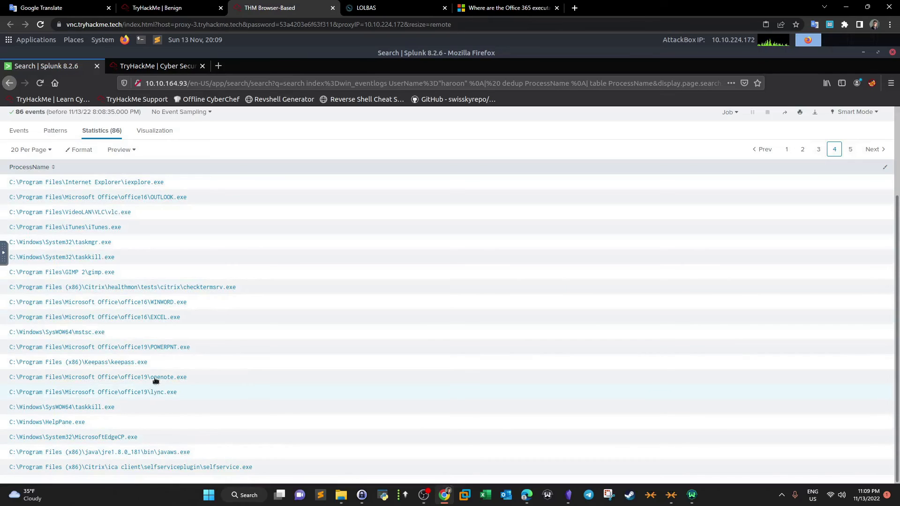
click(850, 149)
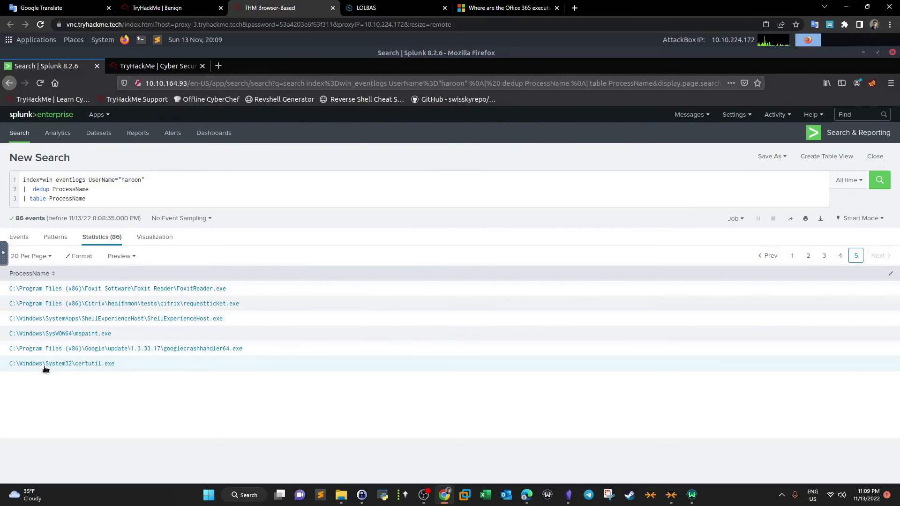
- Search the LOLBAS binary list for cert and examine the Certutil.exe entry
click(362, 5)
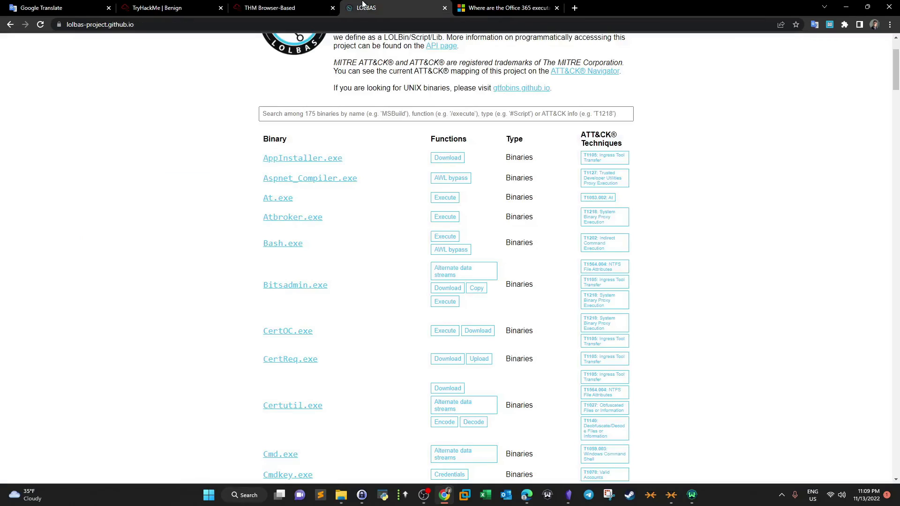
key(ctrl+f)
text(cert)
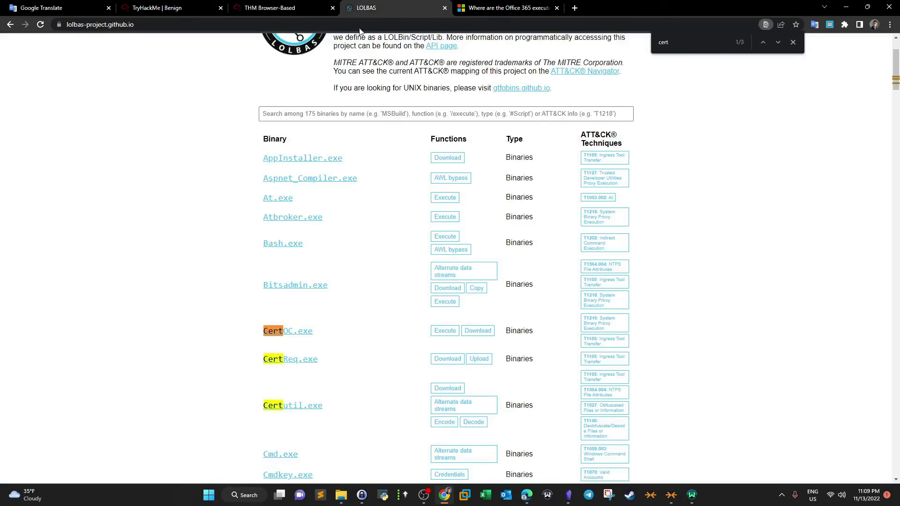
drag(335, 404, 244, 403)
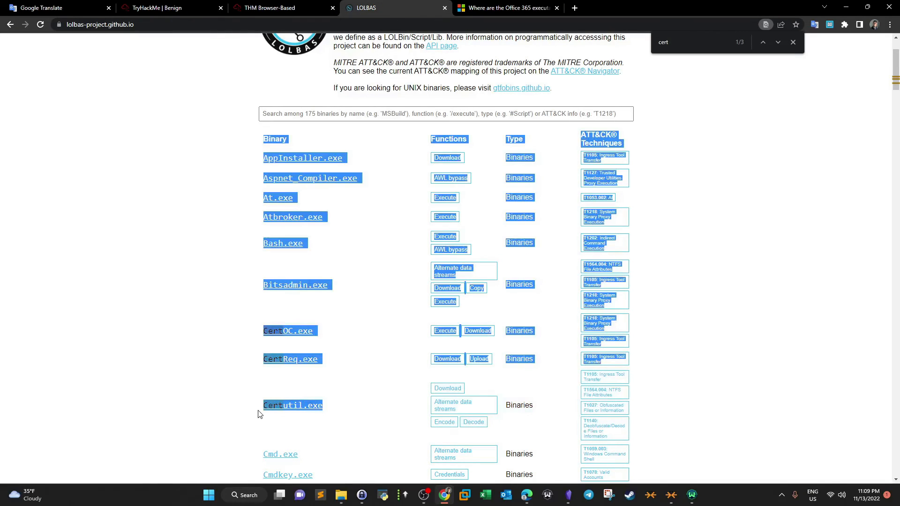
click(257, 410)
click(240, 4)
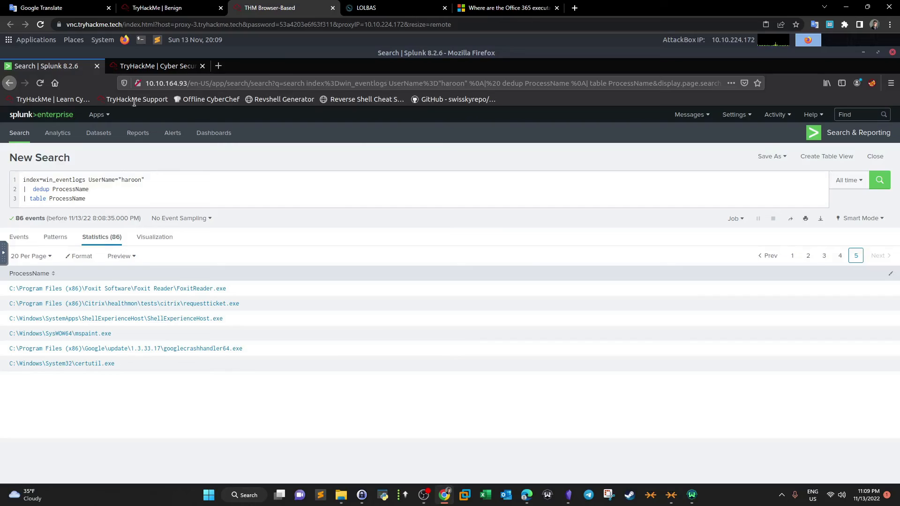
- Reread the HR department member list on the challenge page
click(156, 7)
scroll(242, 150, up, 2)
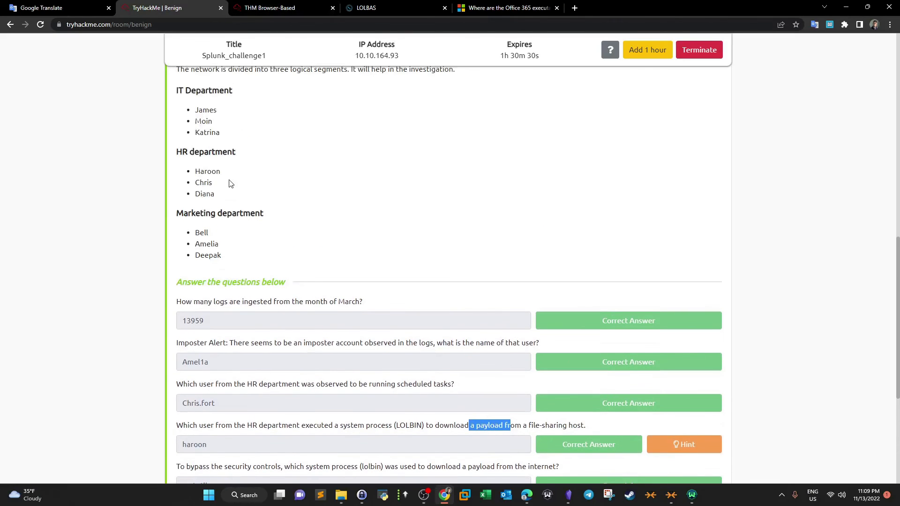
drag(223, 172, 201, 193)
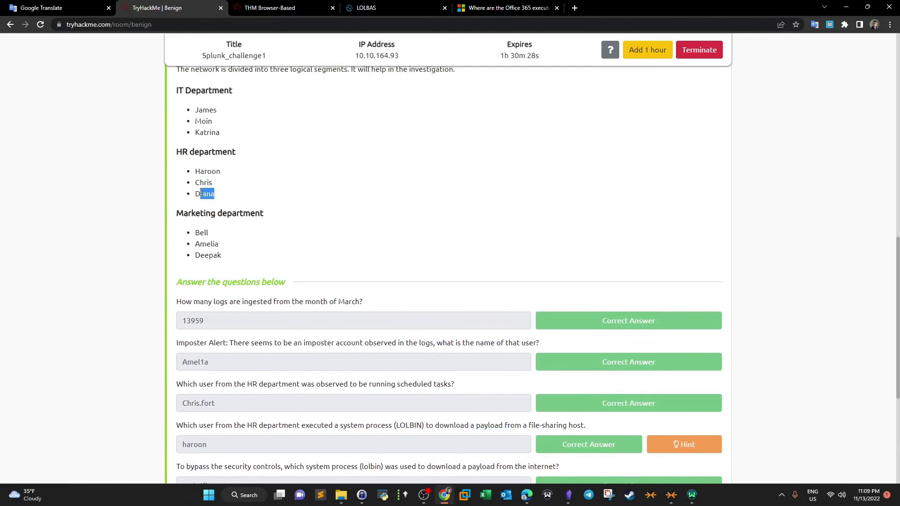
click(208, 204)
- Review the answered LOLBIN user and certutil questions on the challenge page
click(281, 6)
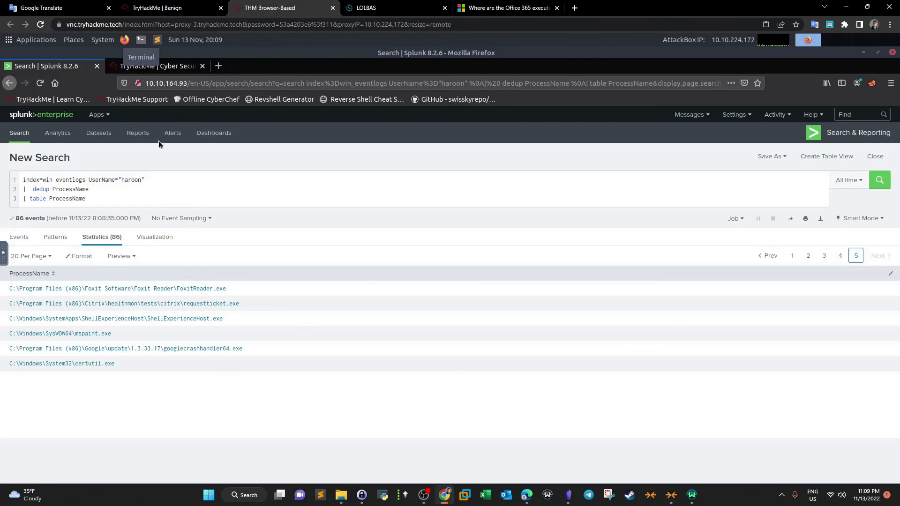
drag(151, 179, 121, 179)
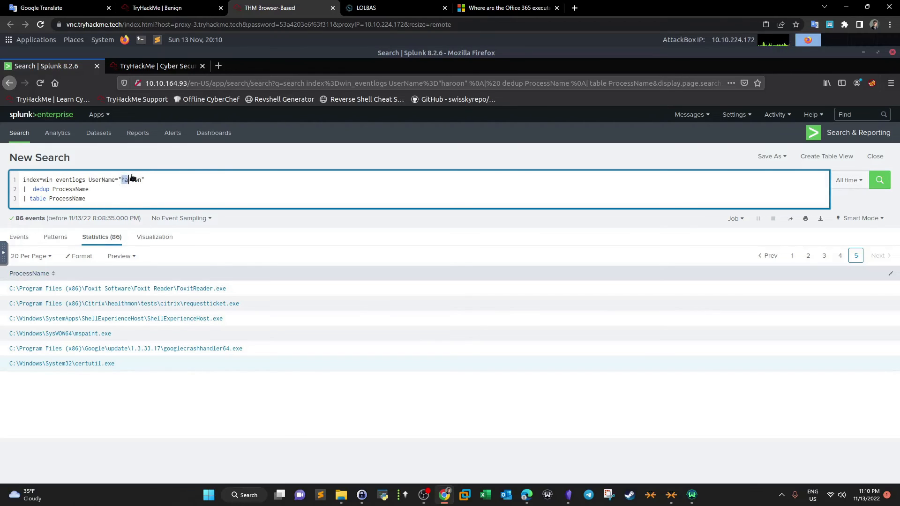
click(361, 7)
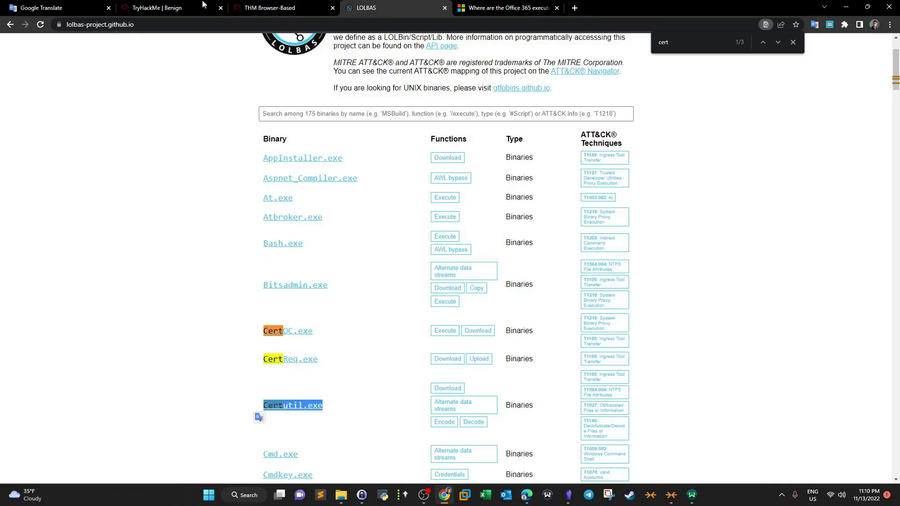
click(187, 8)
click(262, 8)
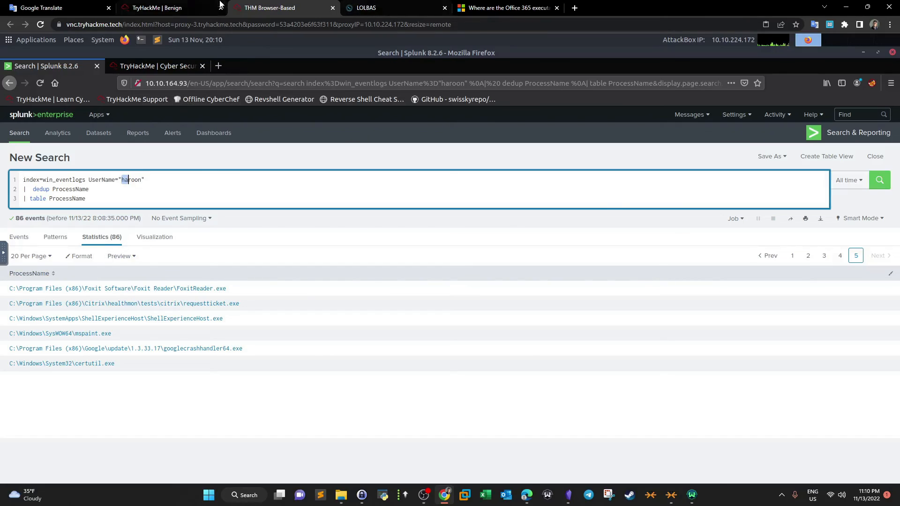
click(206, 8)
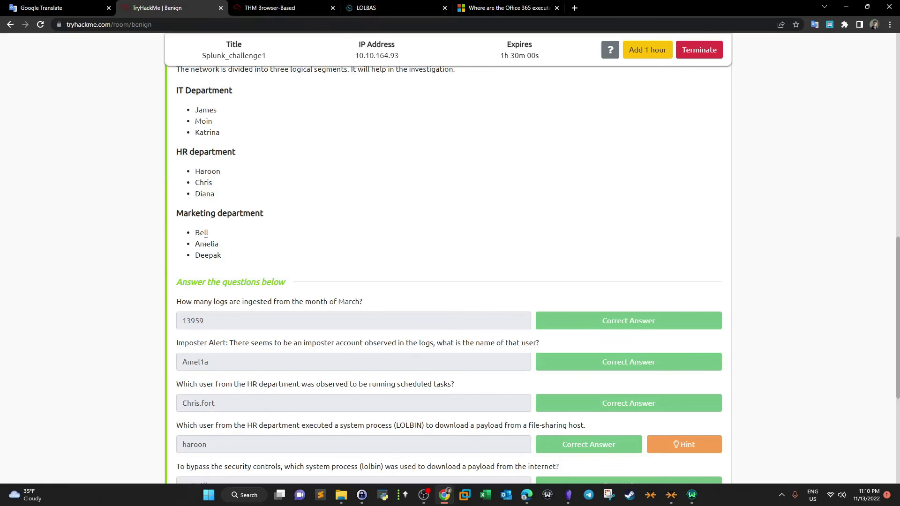
scroll(218, 300, down, 3)
drag(217, 302, 171, 309)
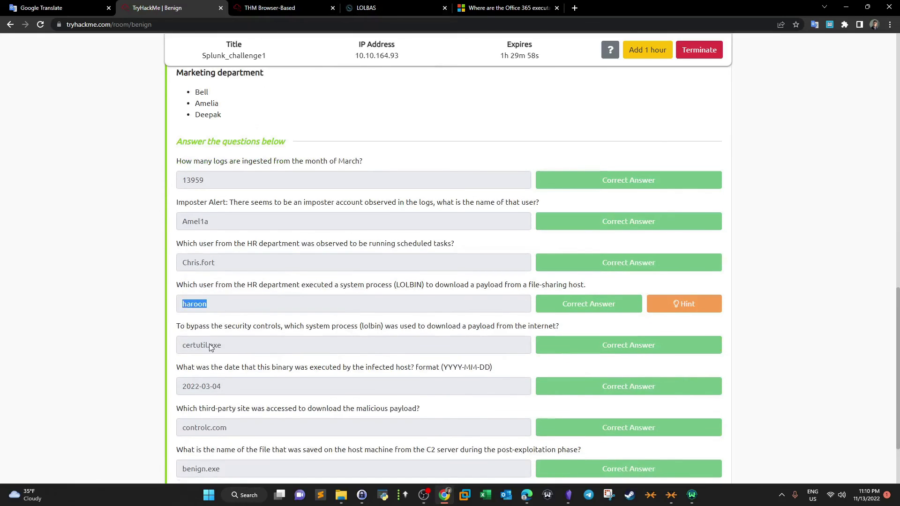
drag(223, 350, 211, 349)
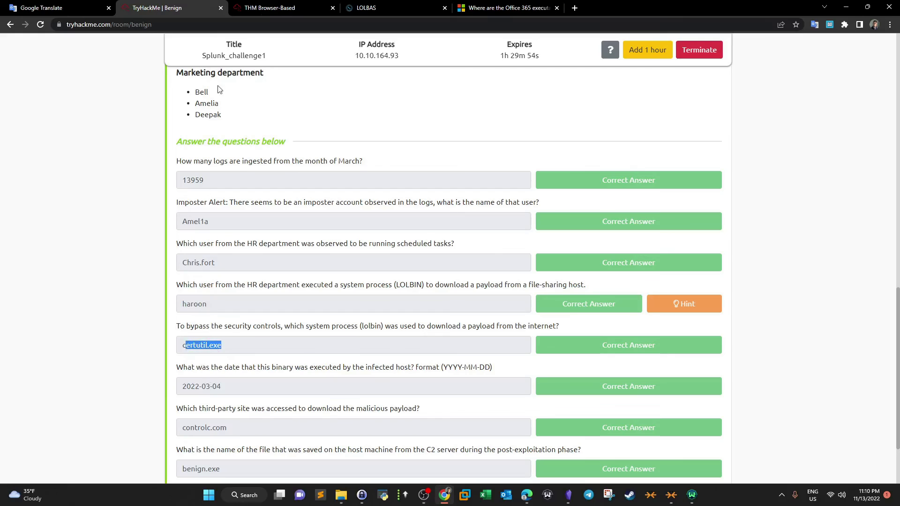
- Add the _time field to the table command and rerun the search
click(277, 8)
click(47, 201)
text(_time)
key(Return)
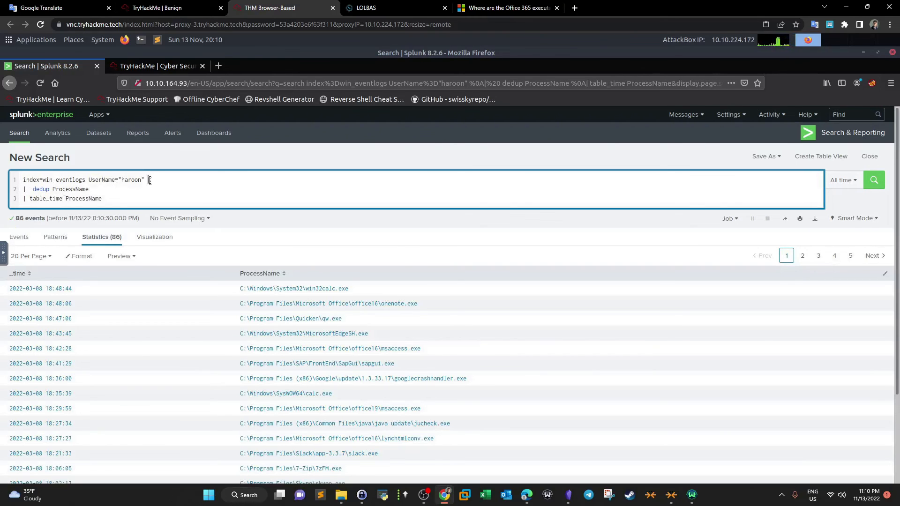
- Add certutil as a search term to haroon's process query and run it
text(ert)
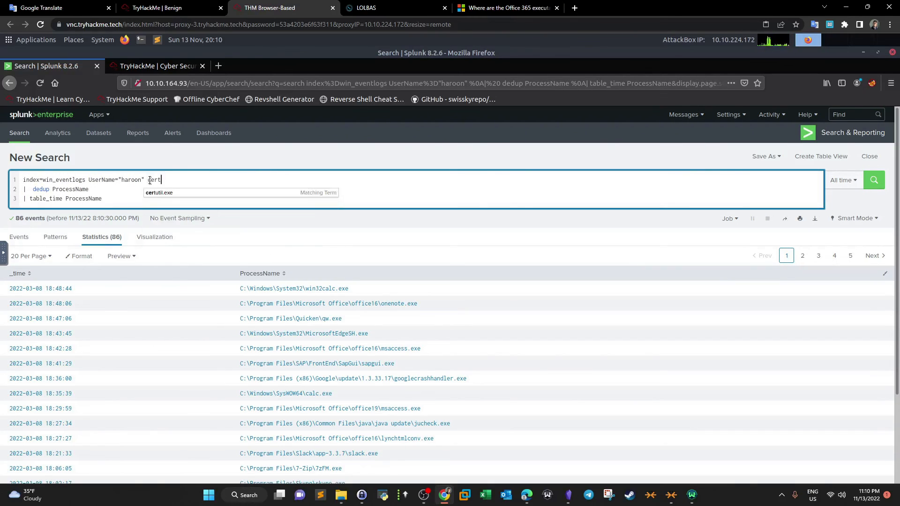
text(util)
key(Return)
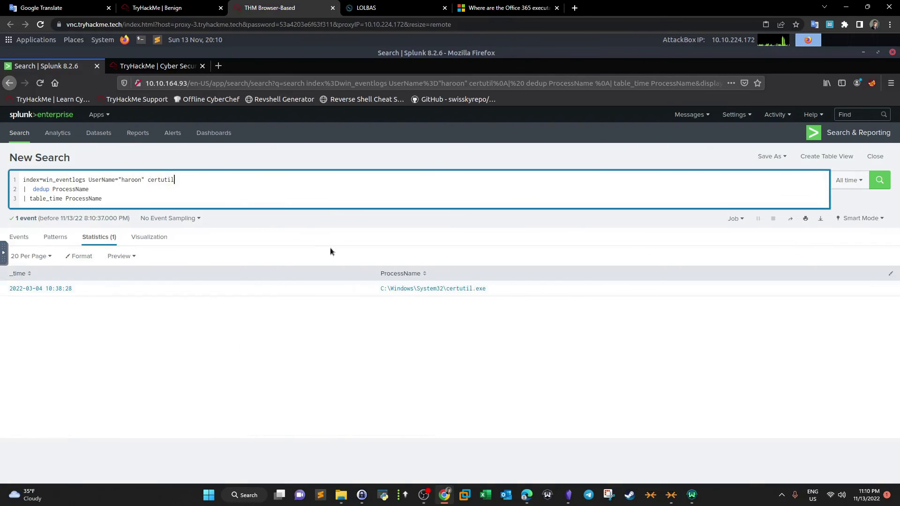
- Compare the certutil run date in the results with the challenge questions and HR member list
drag(9, 289, 44, 293)
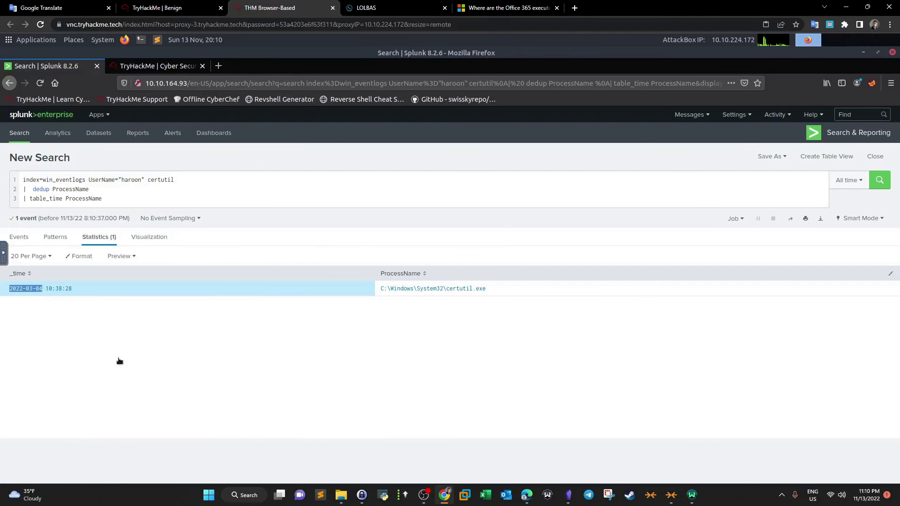
click(162, 8)
scroll(316, 325, down, 2)
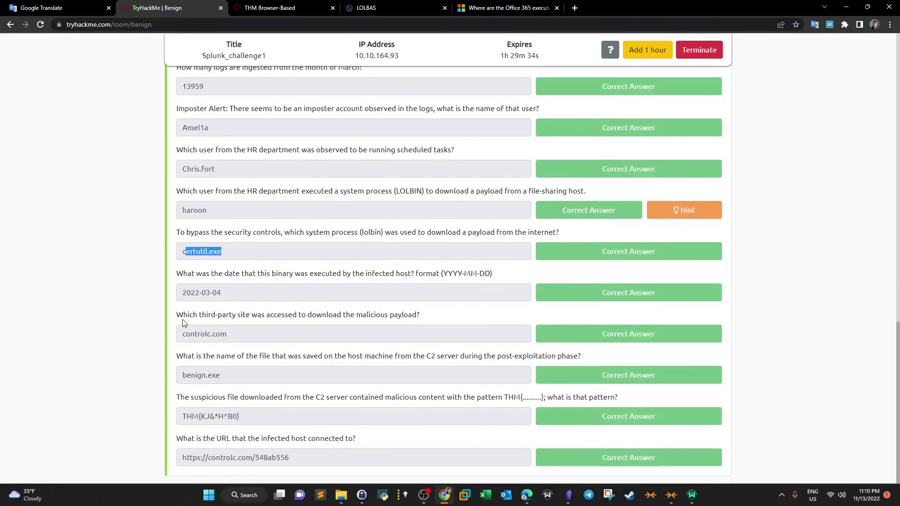
drag(183, 320, 328, 317)
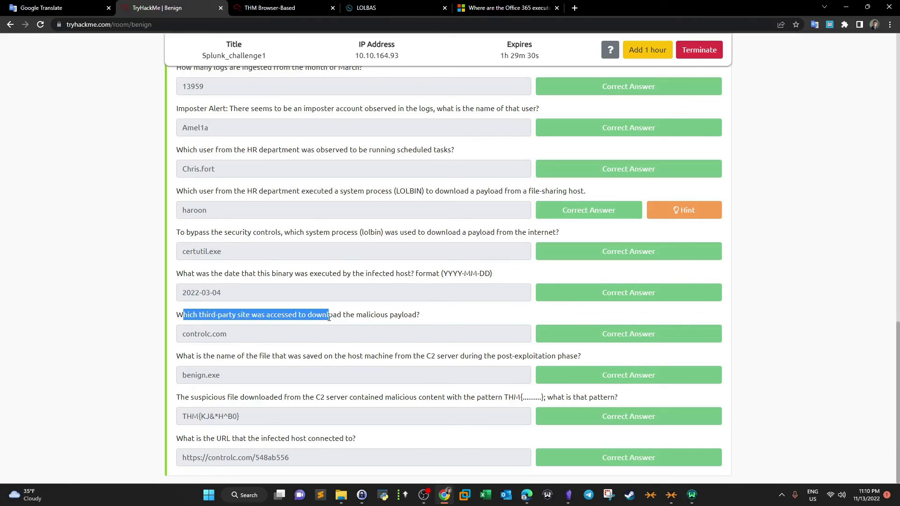
scroll(328, 316, up, 4)
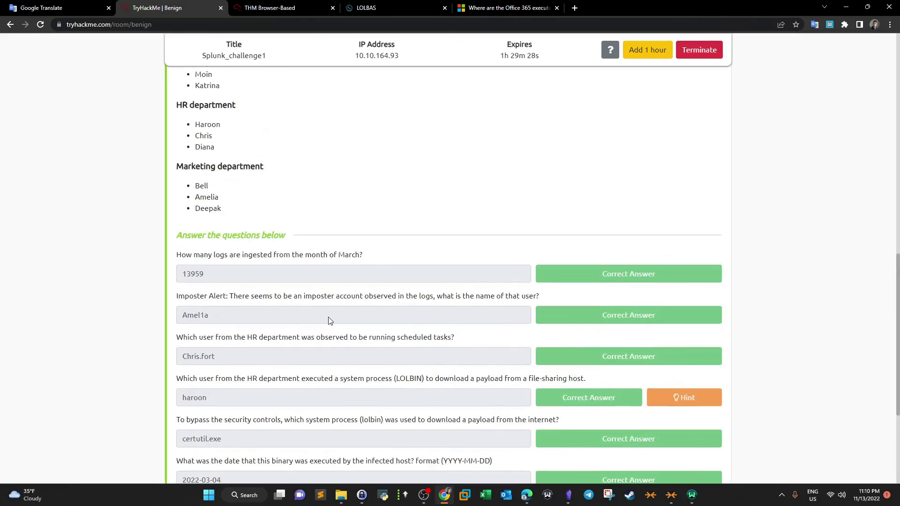
drag(217, 123, 194, 124)
click(262, 4)
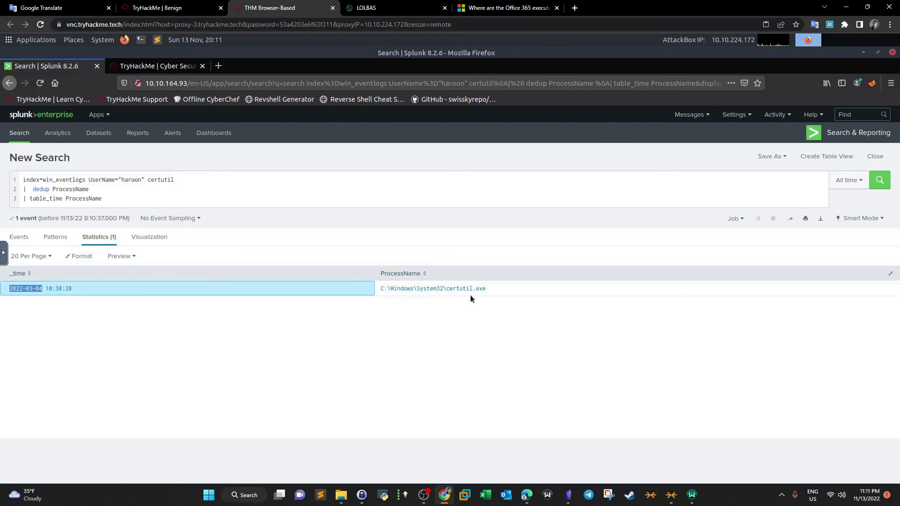
- Remove the dedup line from the query and reduce the table command to ProcessName
click(151, 198)
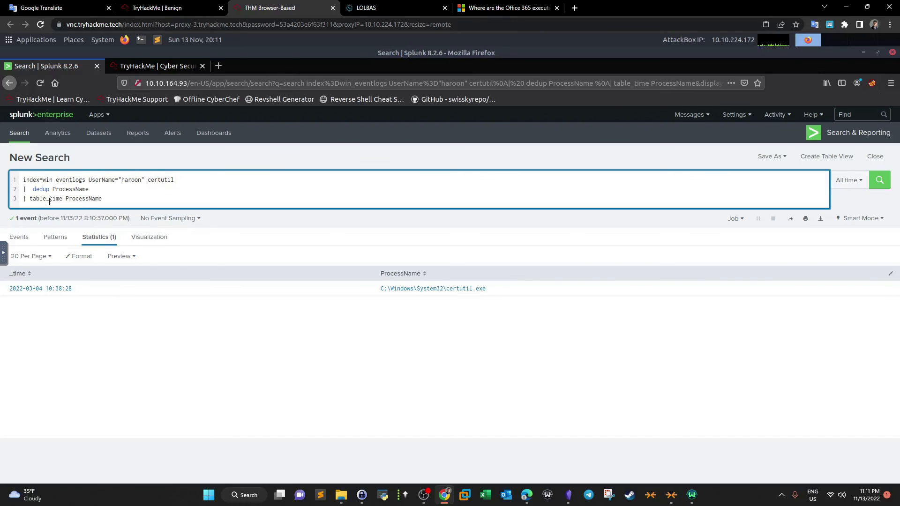
key(BackSpace)
drag(59, 199, 48, 200)
key(BackSpace)
drag(92, 189, 16, 190)
key(BackSpace)
key(BackSpace)
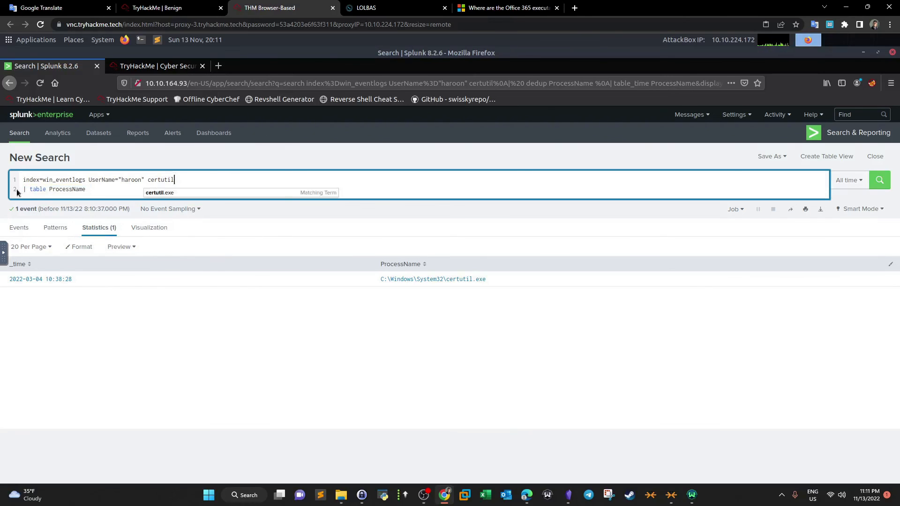
click(98, 178)
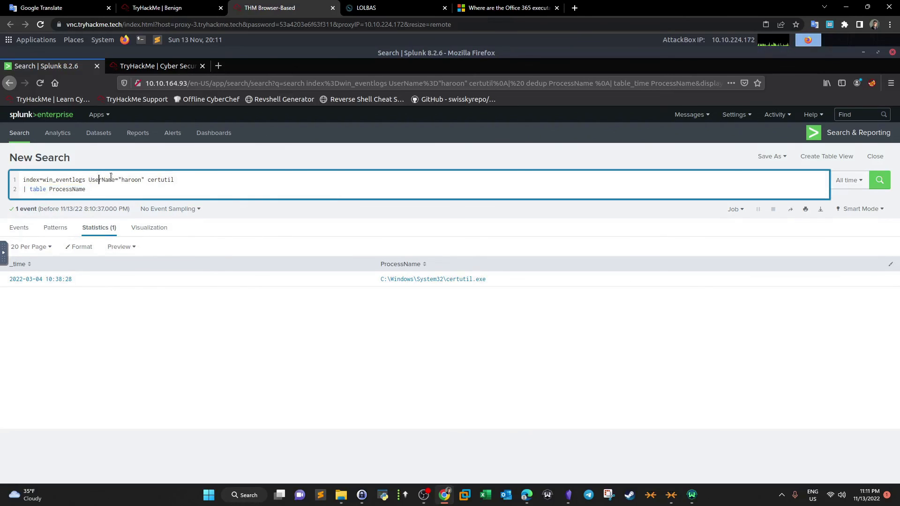
- Add the CommandLine field to the table command and rerun the search
double_click(164, 180)
click(183, 8)
click(270, 8)
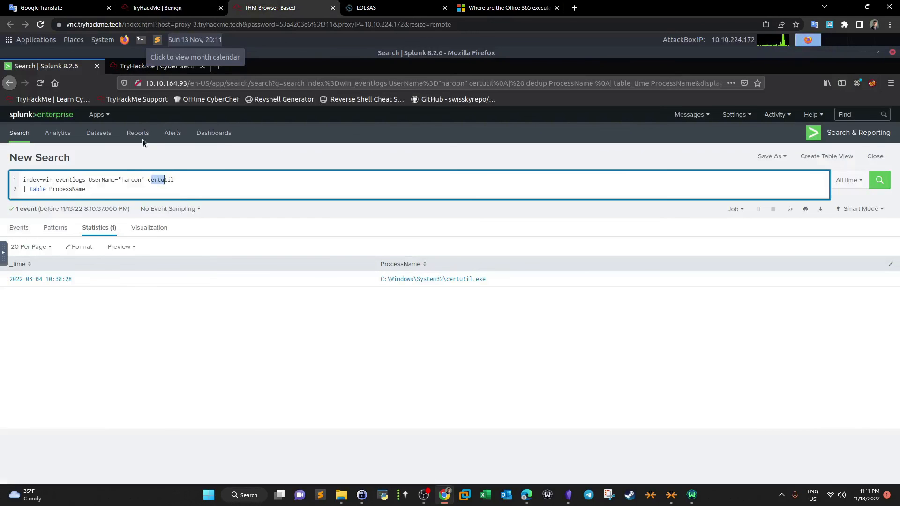
click(110, 189)
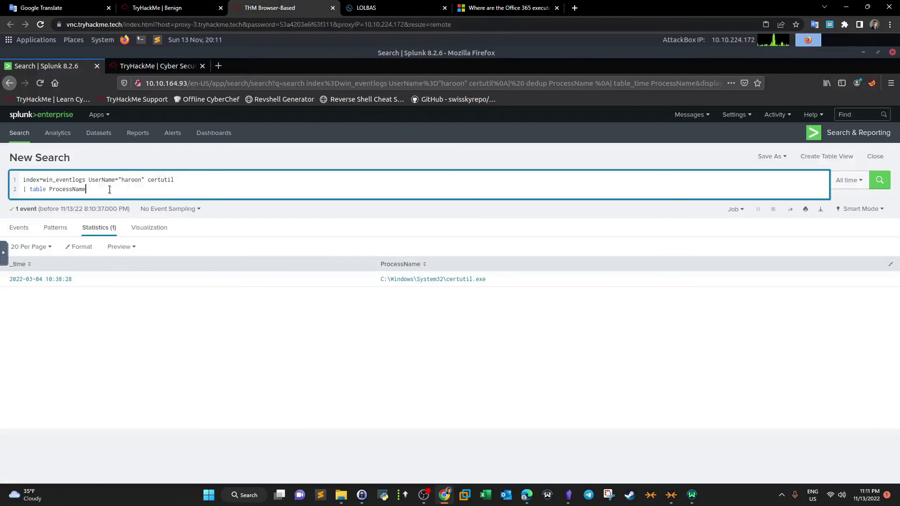
text(CommandLine)
key(Return)
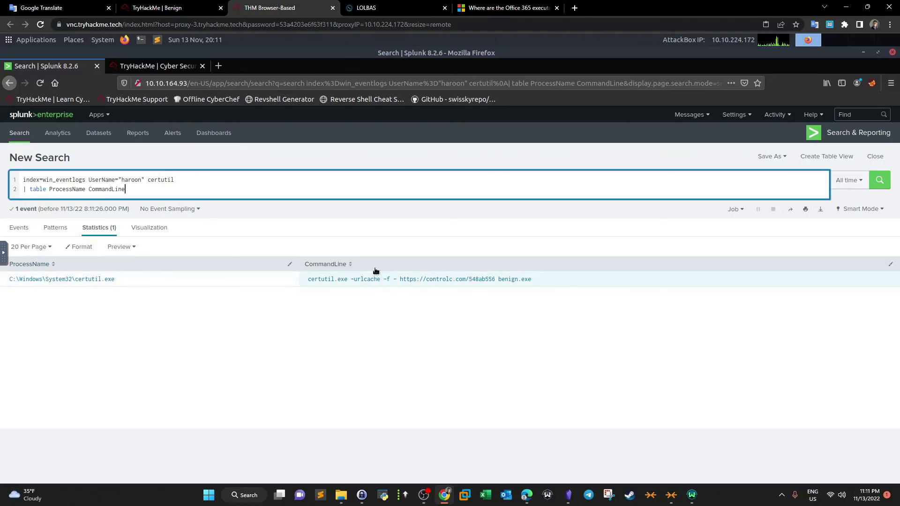
drag(305, 284, 519, 318)
click(402, 284)
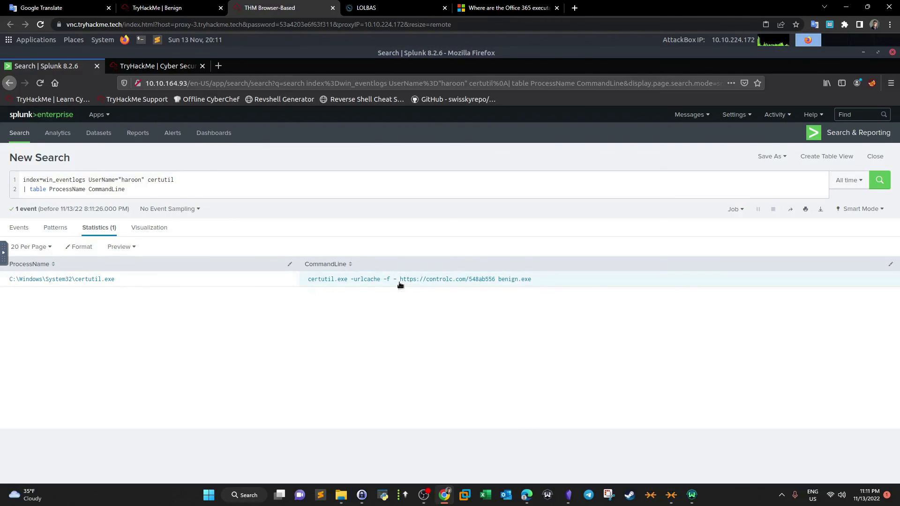
drag(432, 285, 498, 284)
click(532, 283)
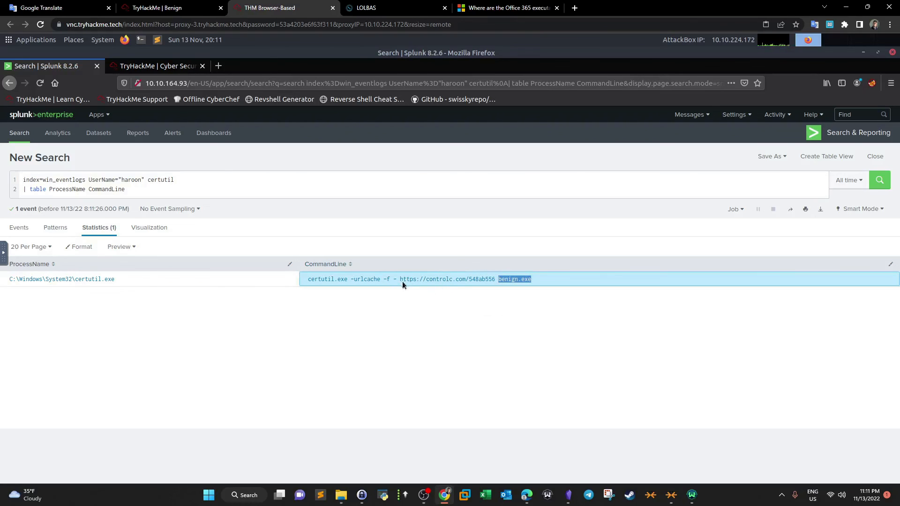
drag(400, 281, 496, 283)
key(ctrl+c)
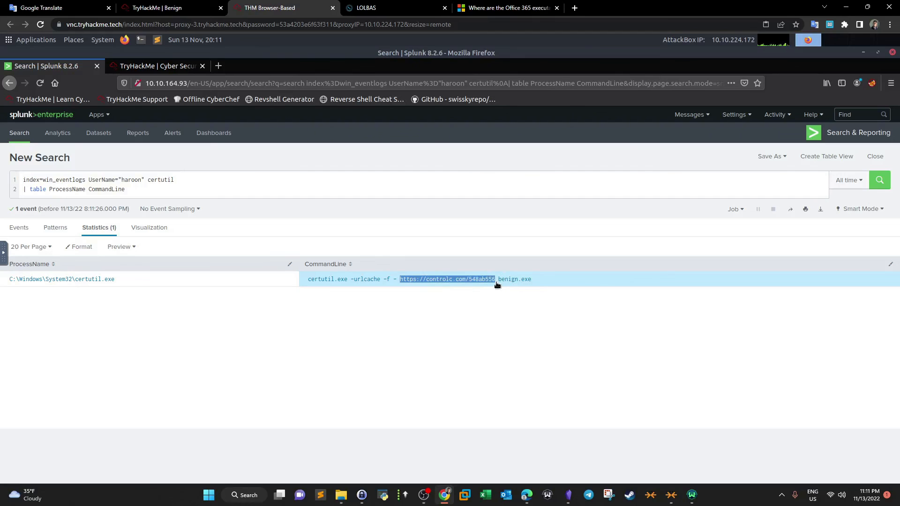
click(575, 8)
key(ctrl+v)
key(Return)
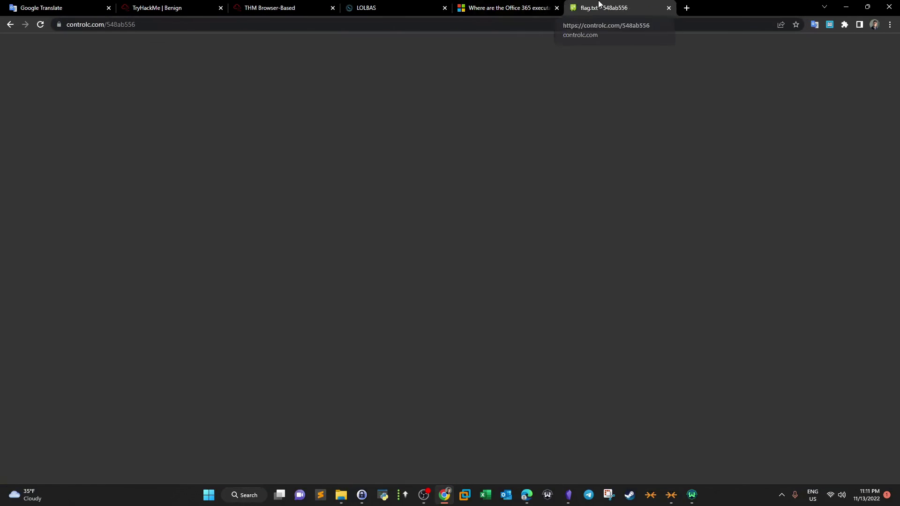
- Examine the flag text on the paste page and the answered questions on the challenge page
drag(598, 7, 376, 6)
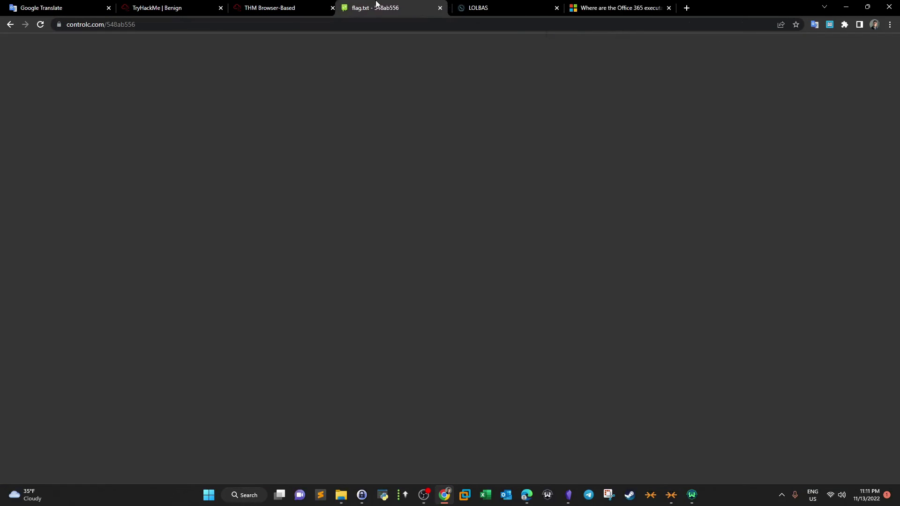
drag(89, 288, 15, 283)
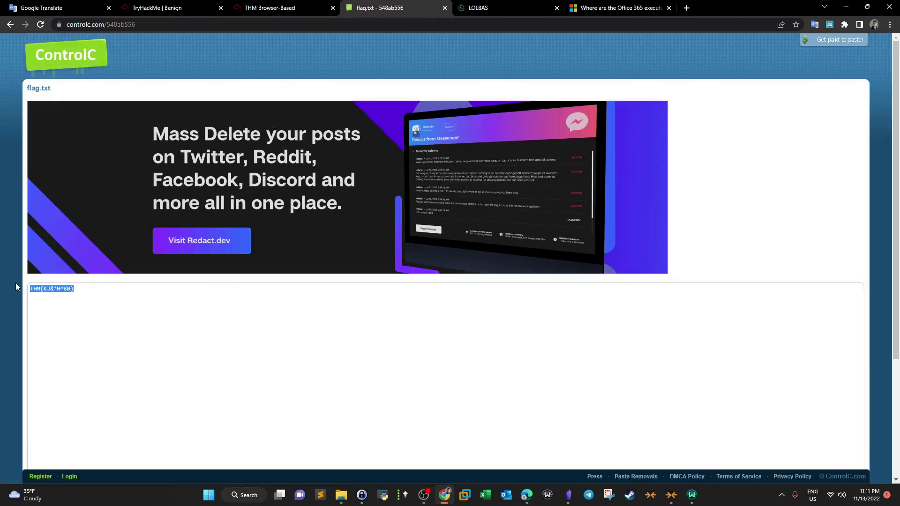
click(173, 5)
scroll(190, 157, down, 4)
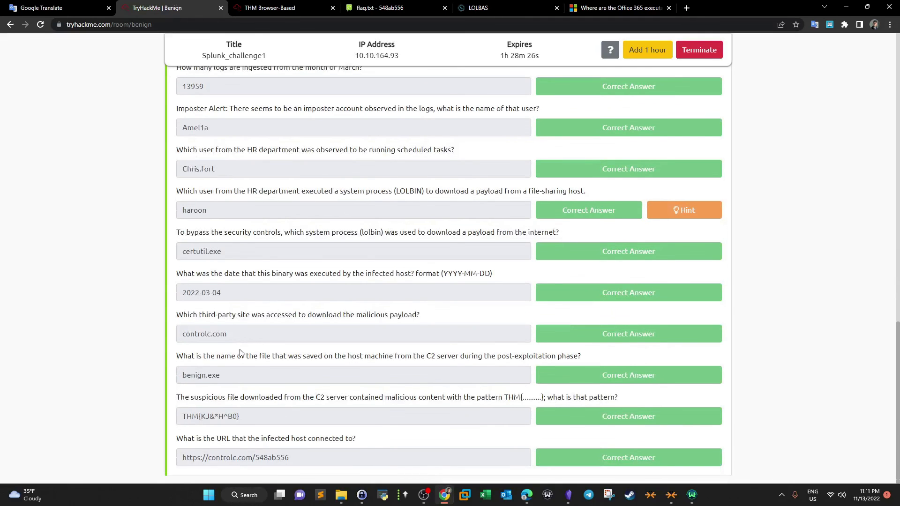
drag(251, 333, 164, 330)
drag(228, 375, 155, 373)
drag(245, 414, 160, 417)
drag(293, 459, 146, 442)
scroll(181, 286, up, 11)
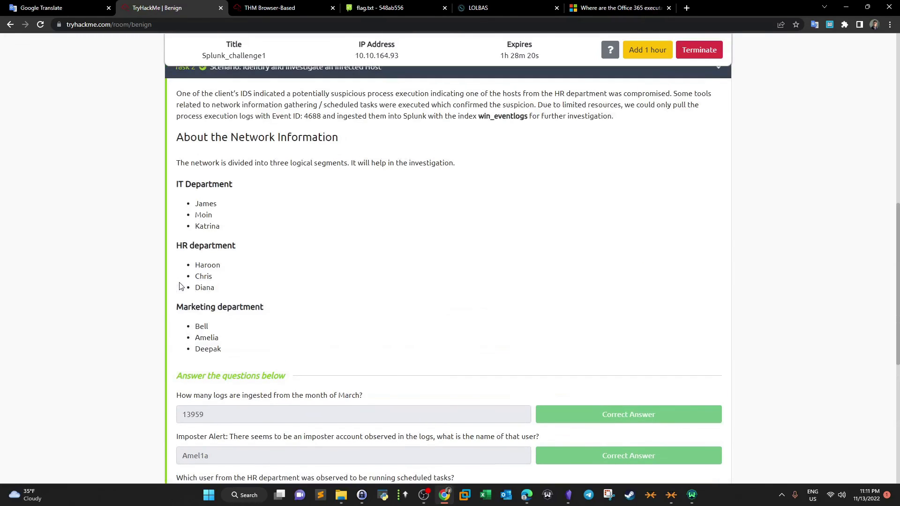
scroll(181, 285, up, 3)
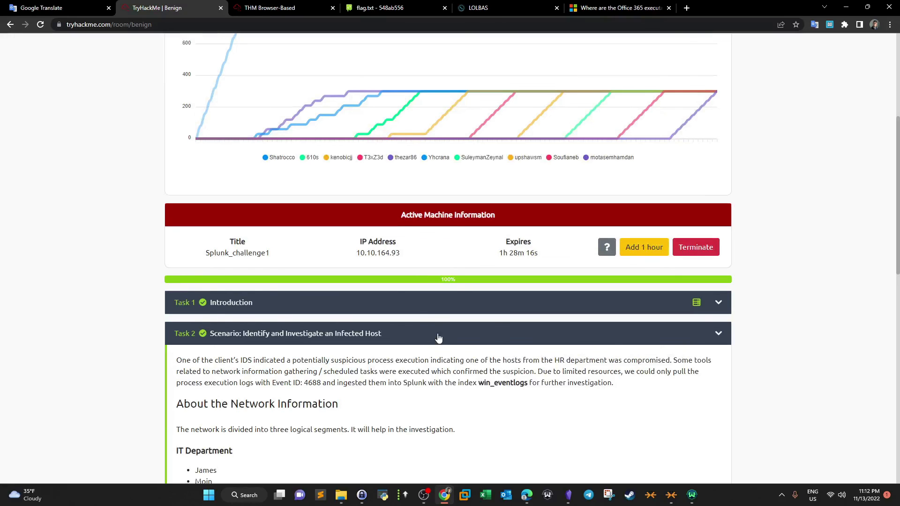
scroll(438, 338, up, 3)
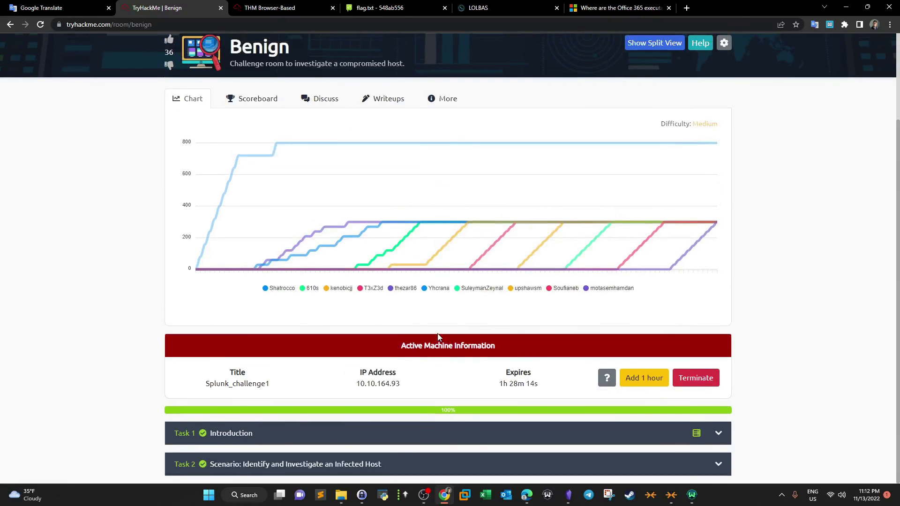